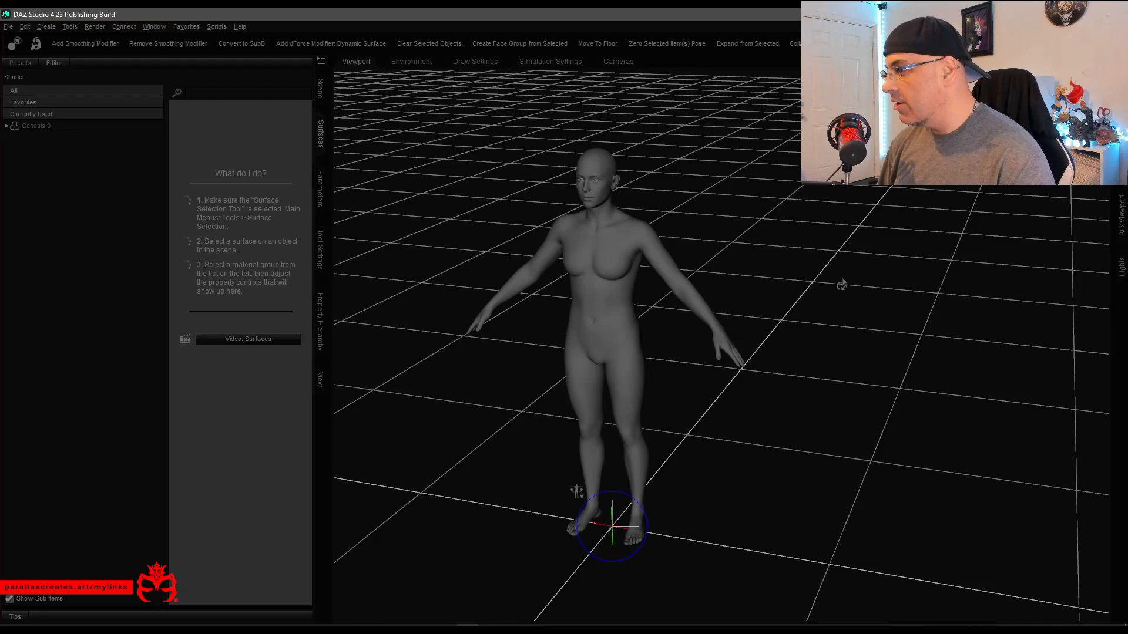
left_click_drag(870, 204, 792, 230, "alt")
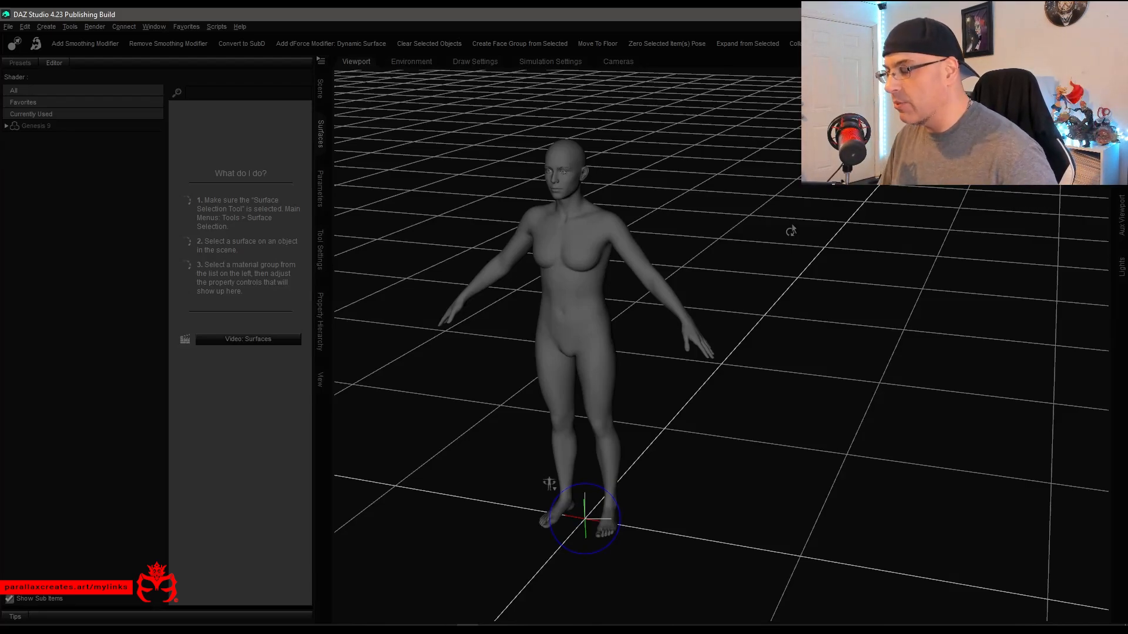
middle_click_drag(769, 193, 777, 191)
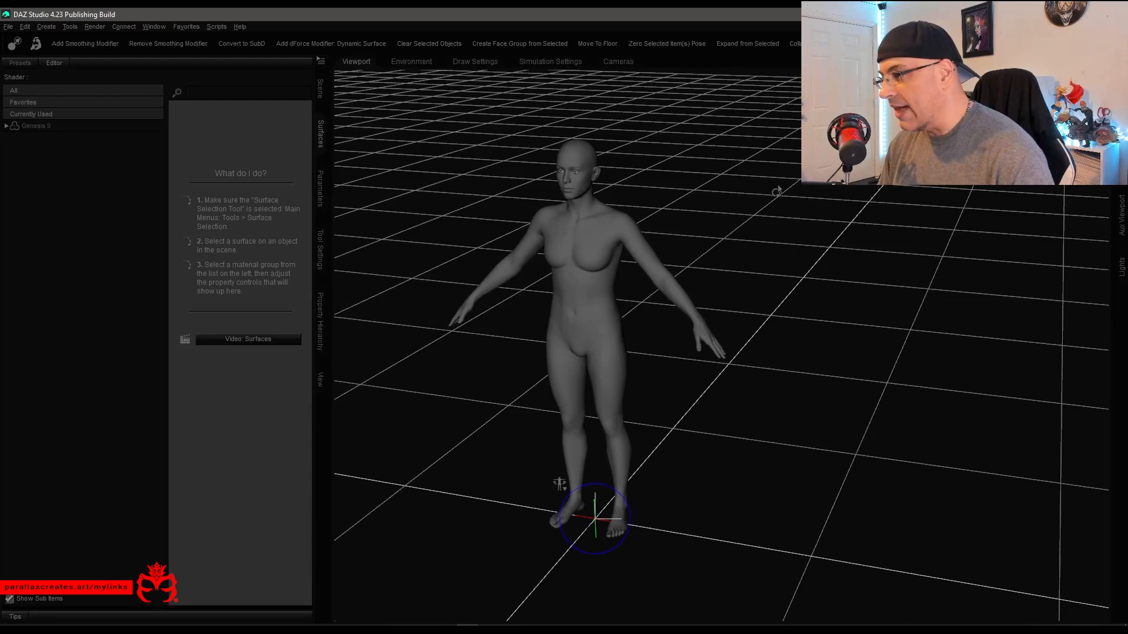
left_click_drag(776, 192, 801, 232)
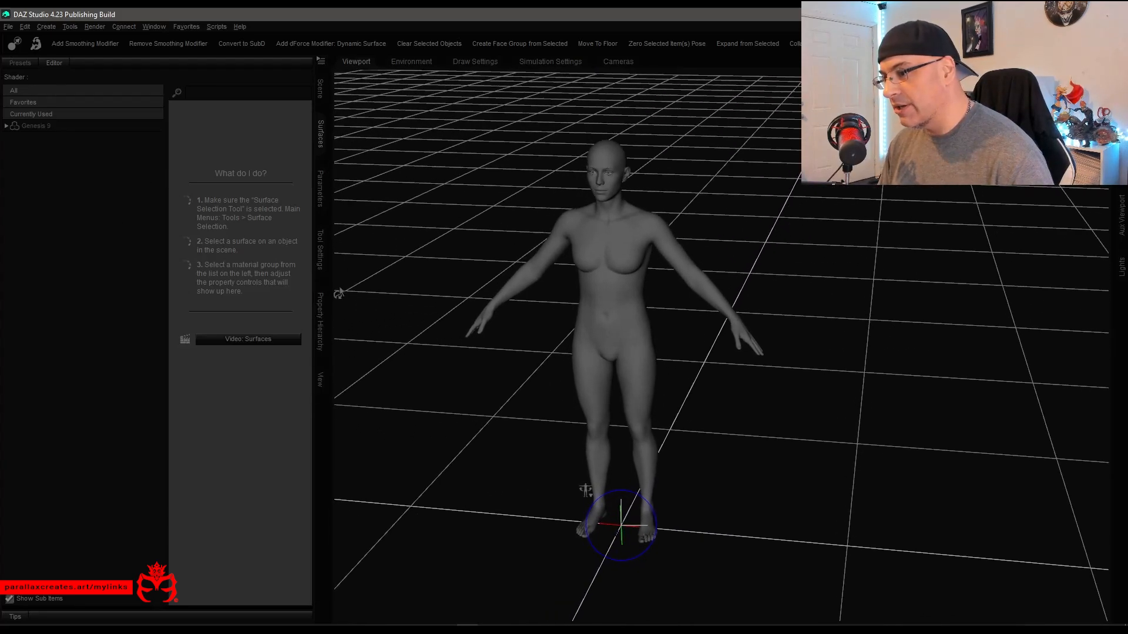
Open the Developer Tools from the Genesis 9 figure's Utilities parameters and place their window clear of the figure.
left_click(321, 189)
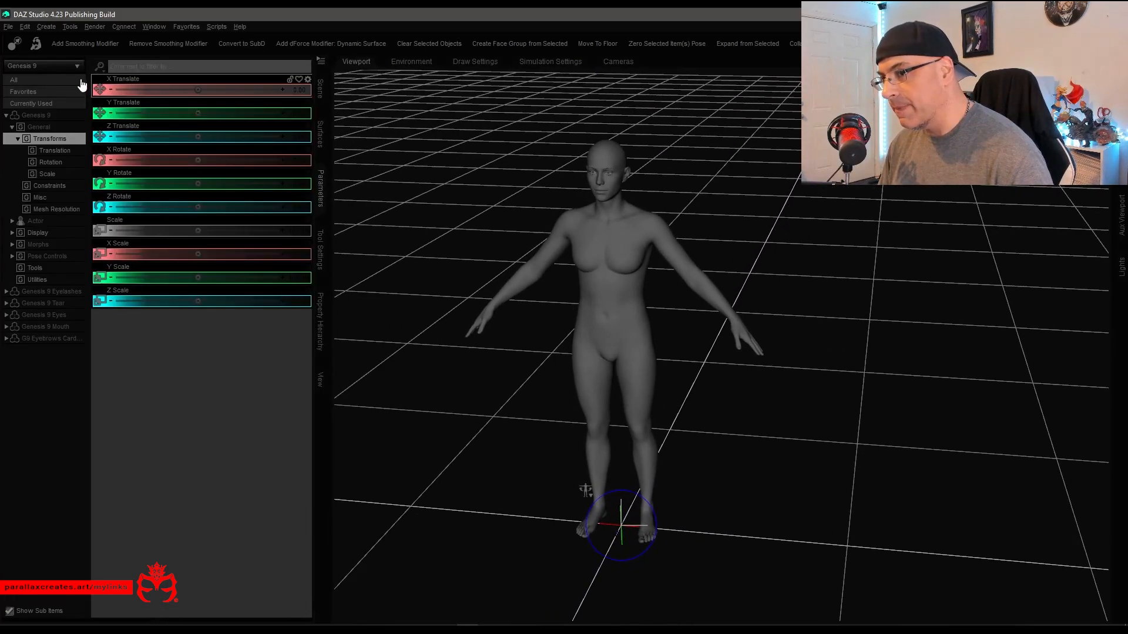
left_click(79, 82)
double_click(53, 117)
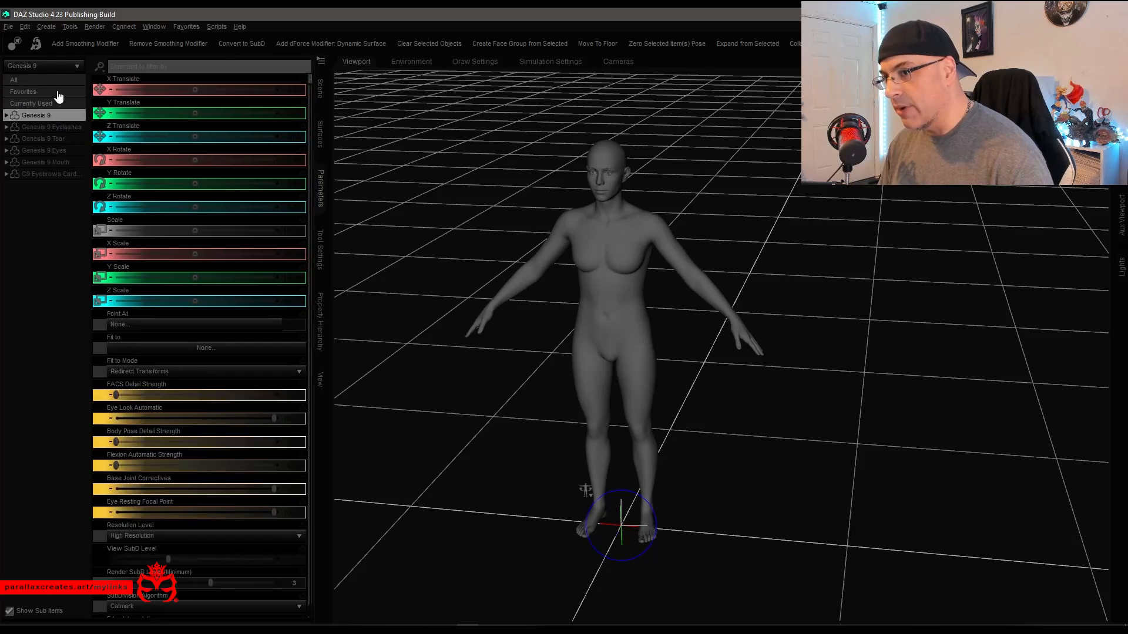
left_click(7, 115)
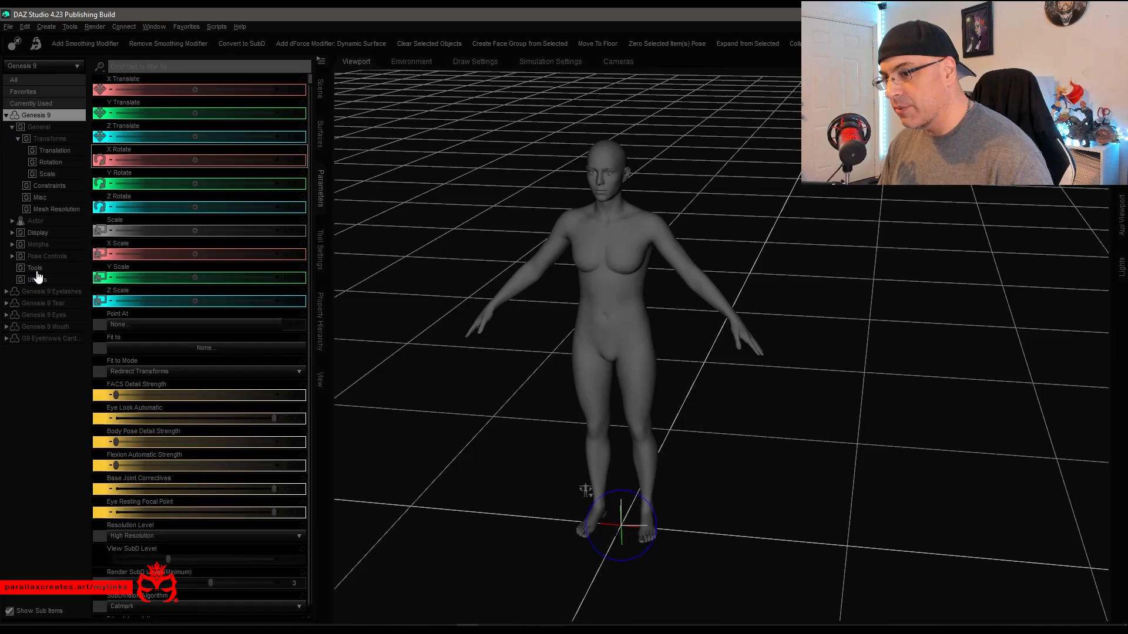
left_click(12, 128)
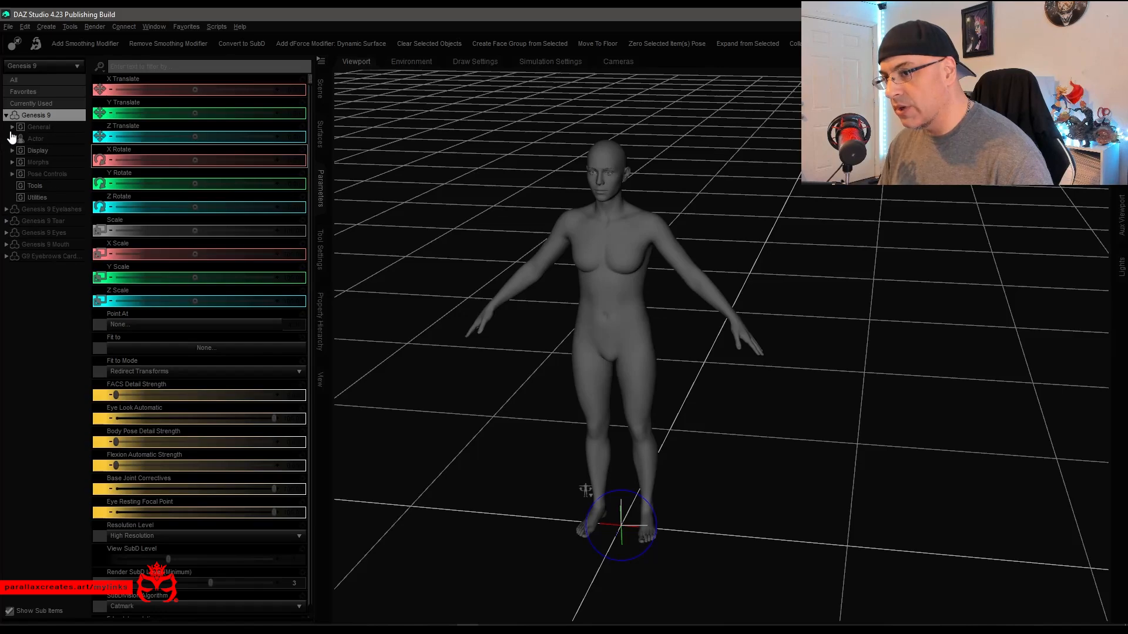
left_click(38, 198)
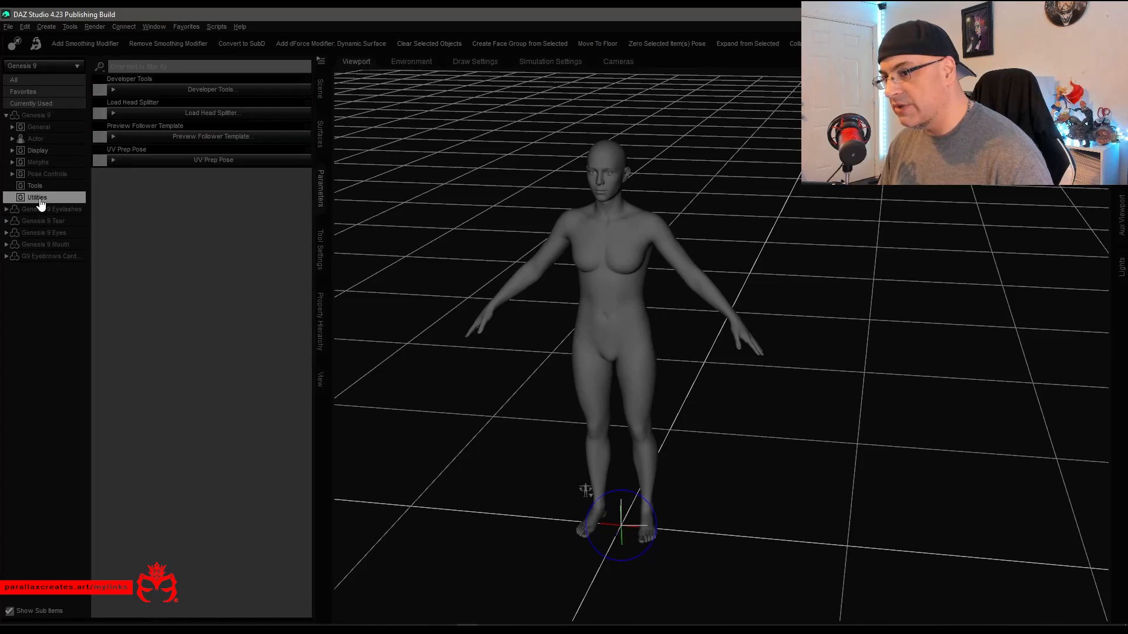
left_click(257, 93)
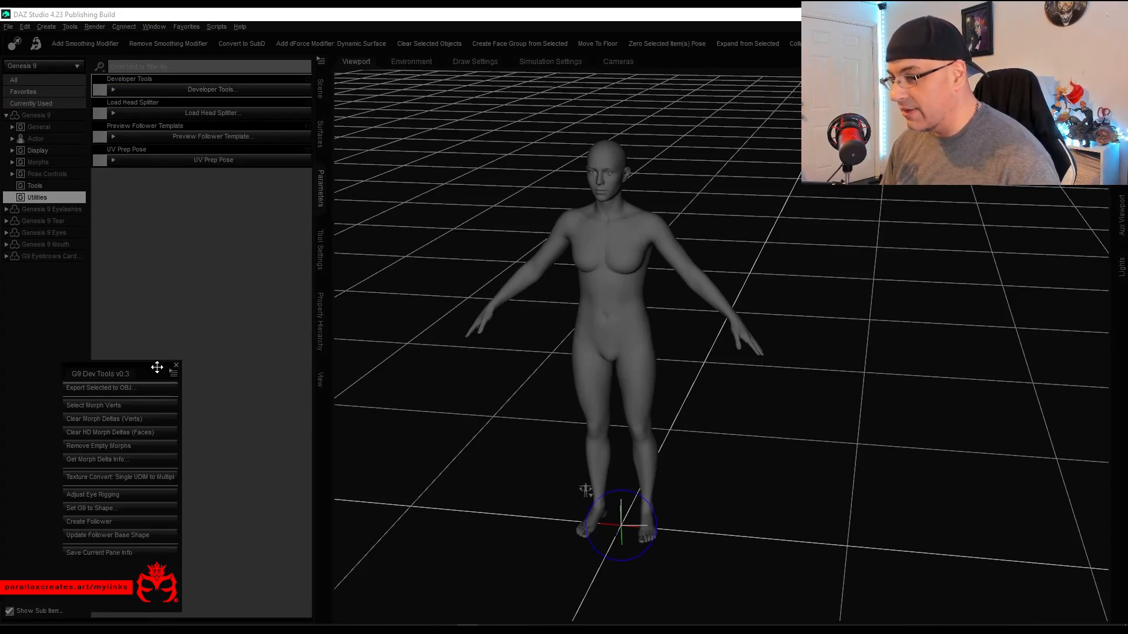
left_click_drag(144, 362, 950, 118)
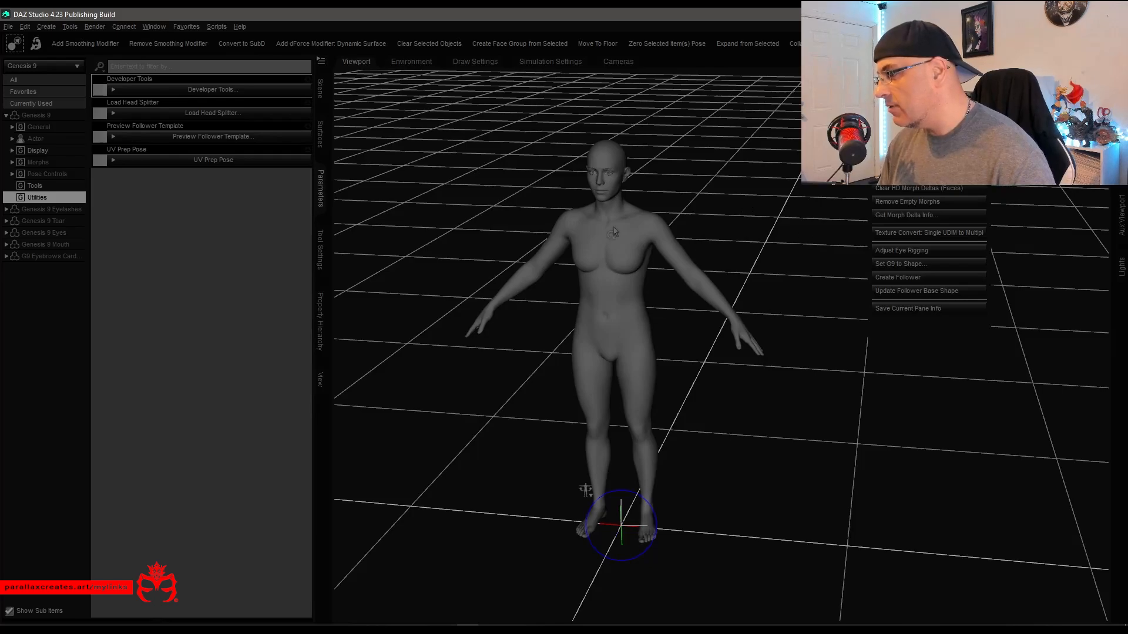
right_click(636, 235)
left_click(742, 176)
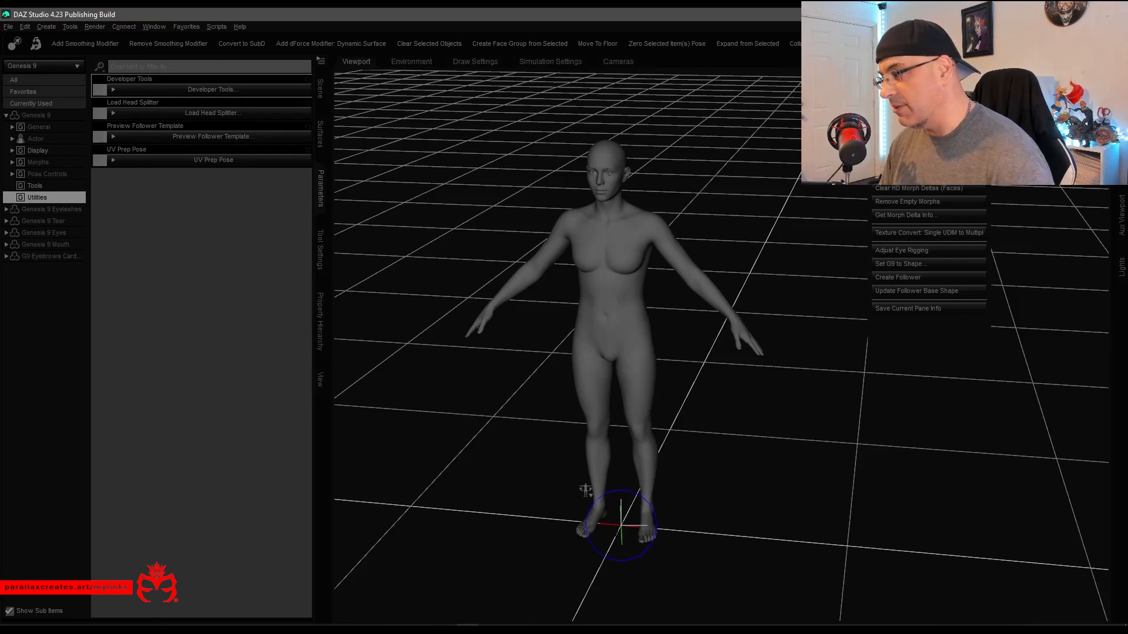
Switch to ZBrush, clear the canvas, and draw the Genesis 9 figure in edit mode, framed in the view.
key("alt+Tab")
left_click_drag(434, 522, 440, 525)
key("t")
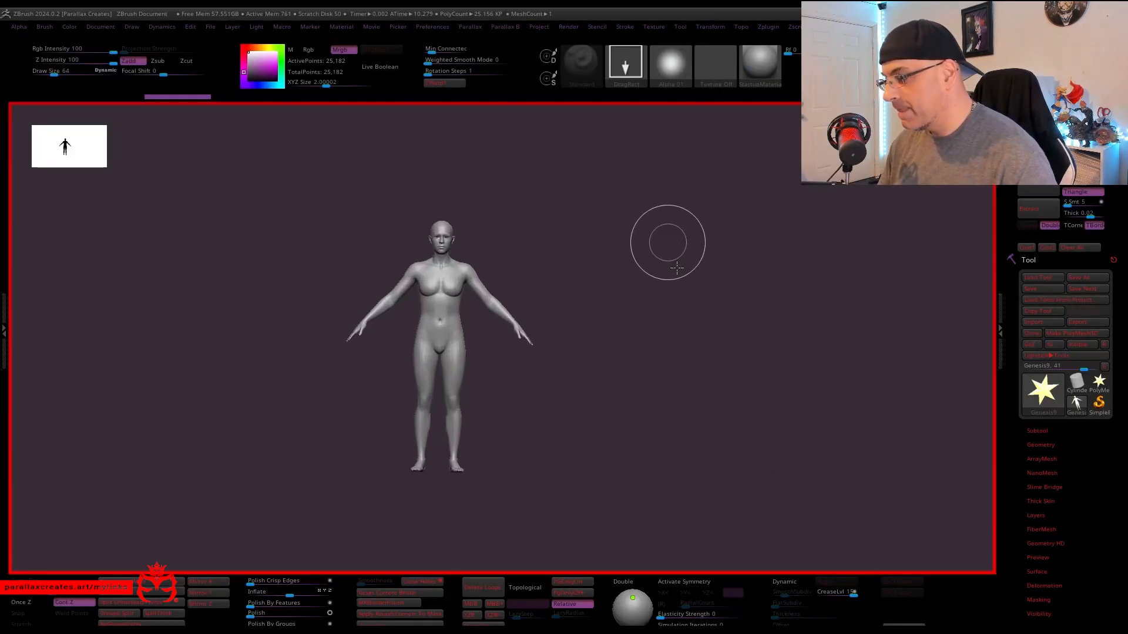
key("ctrl+n")
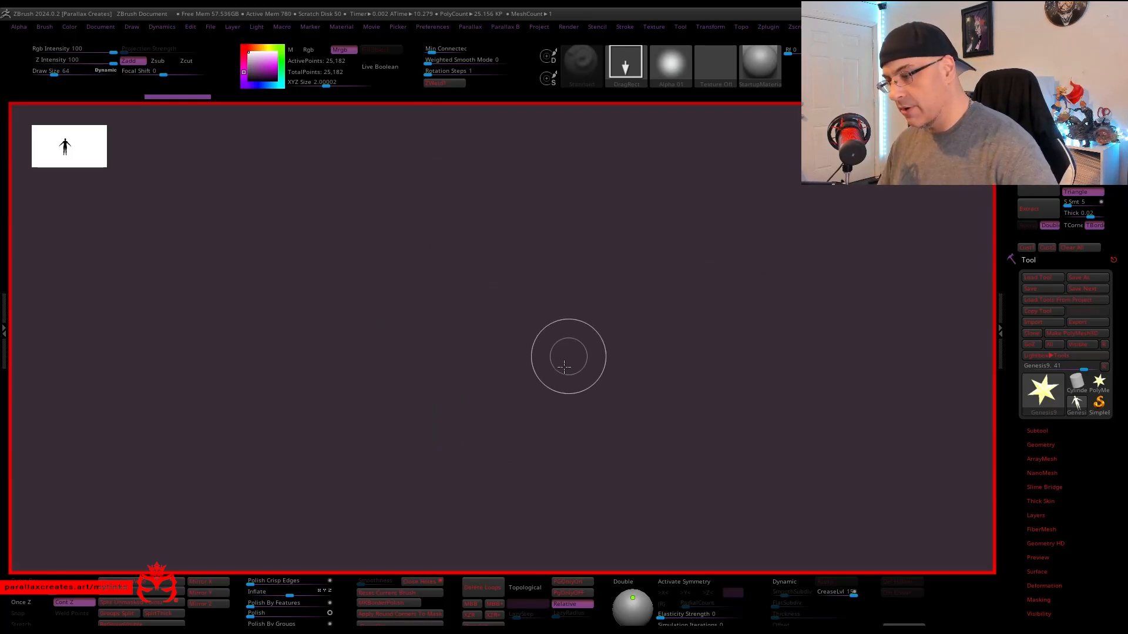
left_click_drag(518, 356, 512, 492)
key("t")
key("f")
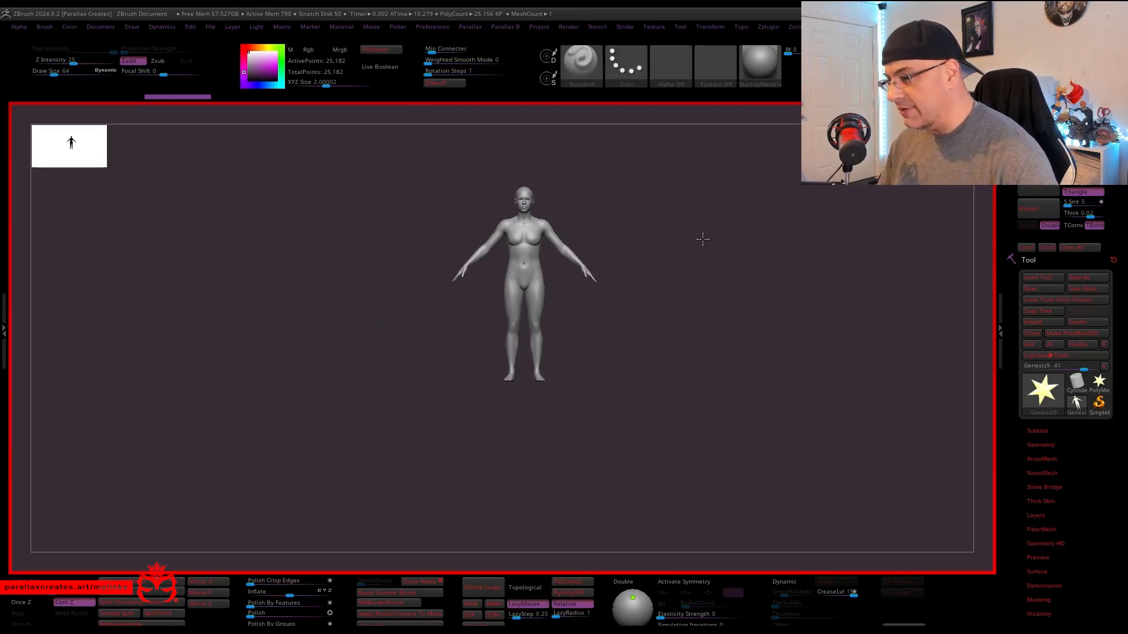
Turn on X symmetry and subdivide the figure's mesh twice.
mouse_move(751, 242)
left_mouse_down()
mouse_move(775, 279)
mouse_move(772, 299)
mouse_move(744, 263)
mouse_move(707, 267)
mouse_move(723, 257)
mouse_move(680, 194)
mouse_move(729, 304)
mouse_move(755, 282)
mouse_move(798, 362)
left_mouse_up()
key("x")
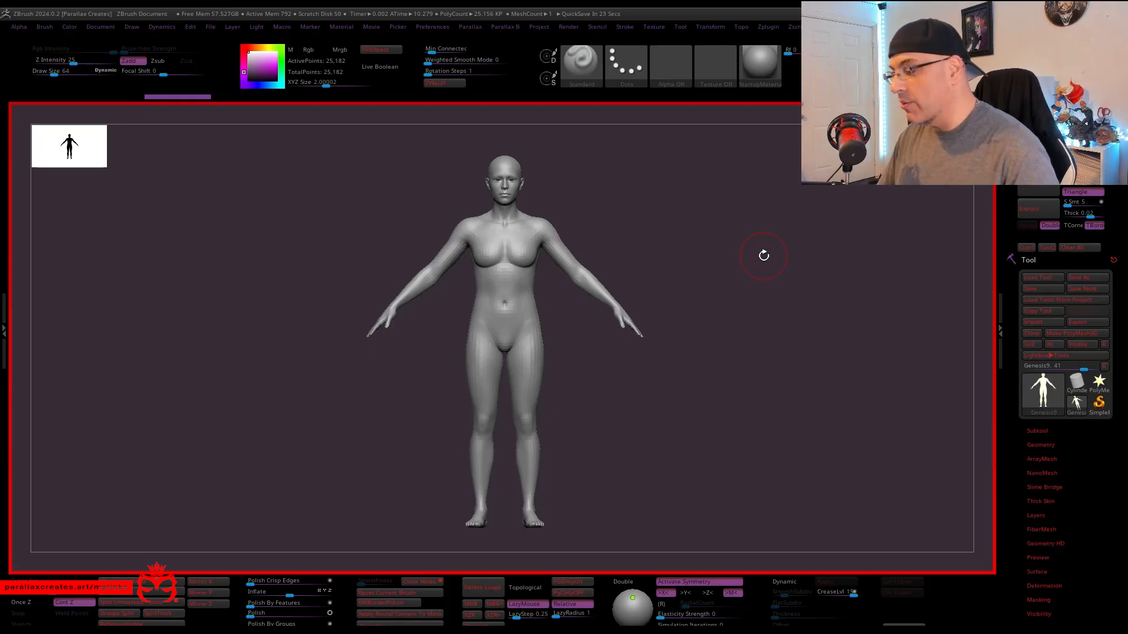
key("ctrl+d")
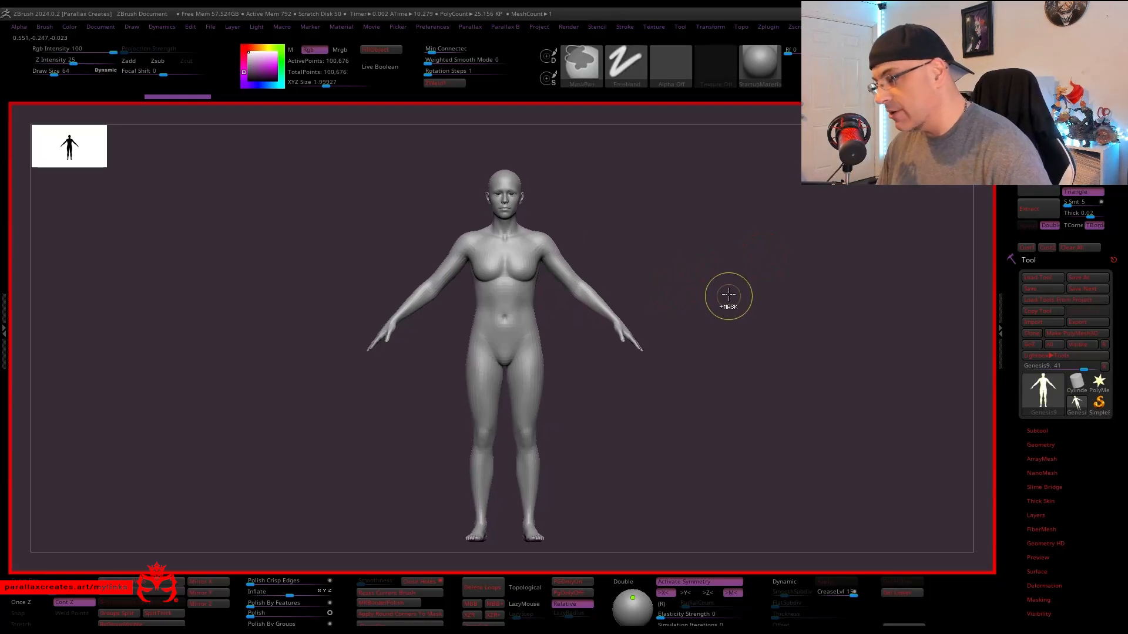
key("ctrl+d")
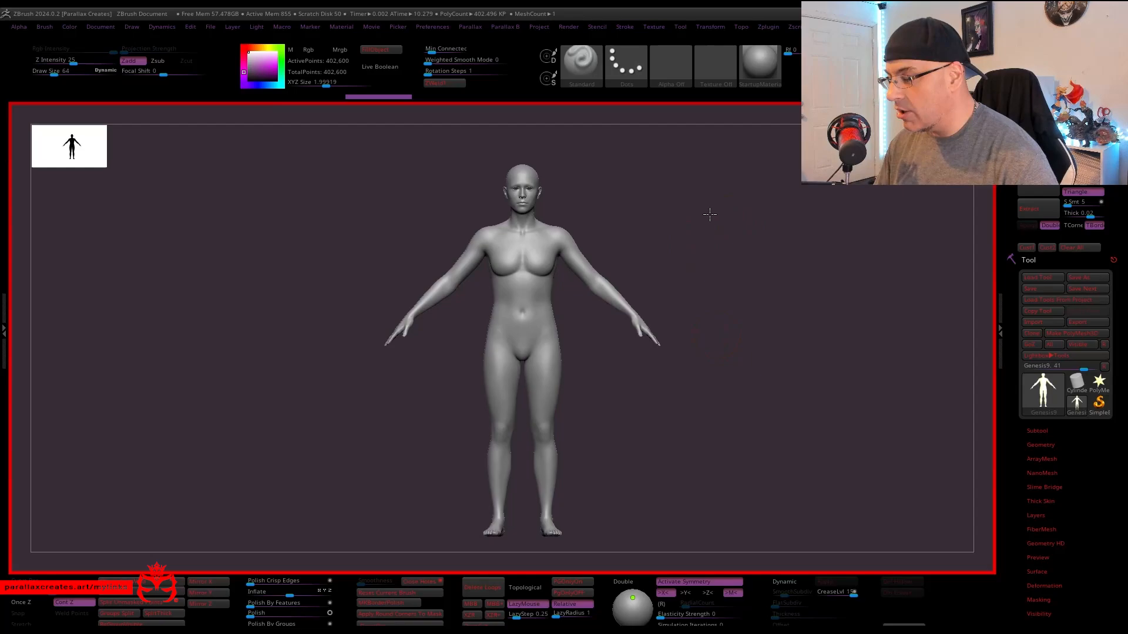
Choose the MaskCurve brush and mask the hips and outer upper thighs, leaving a high-cut V shape at the crotch.
left_click_drag(709, 214, 746, 211, "alt")
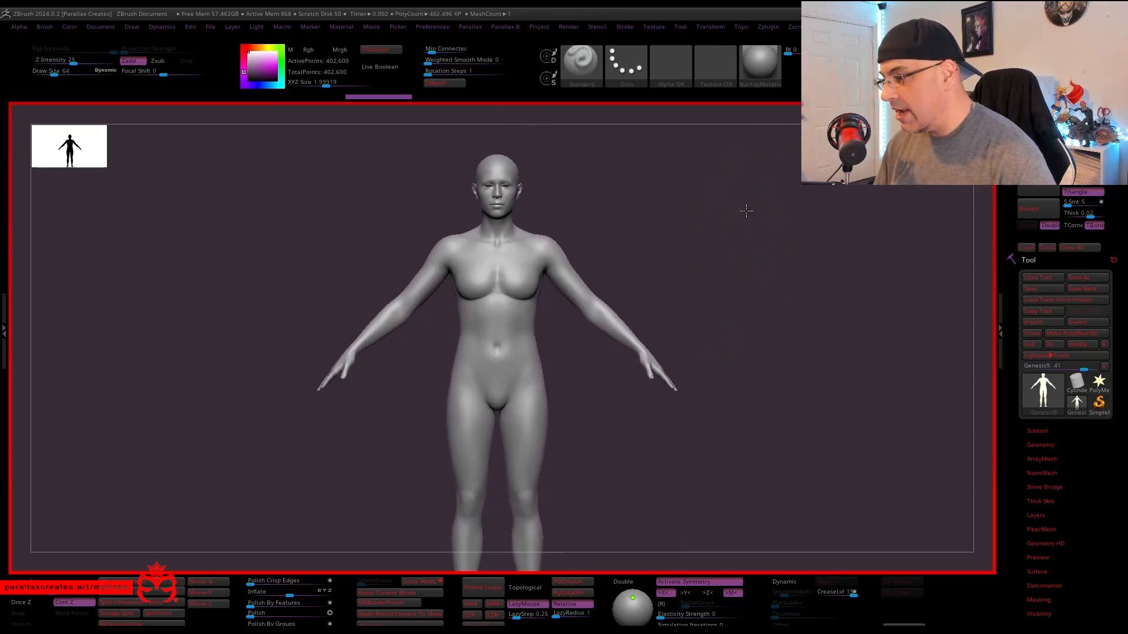
key("b")
key("m")
key("p")
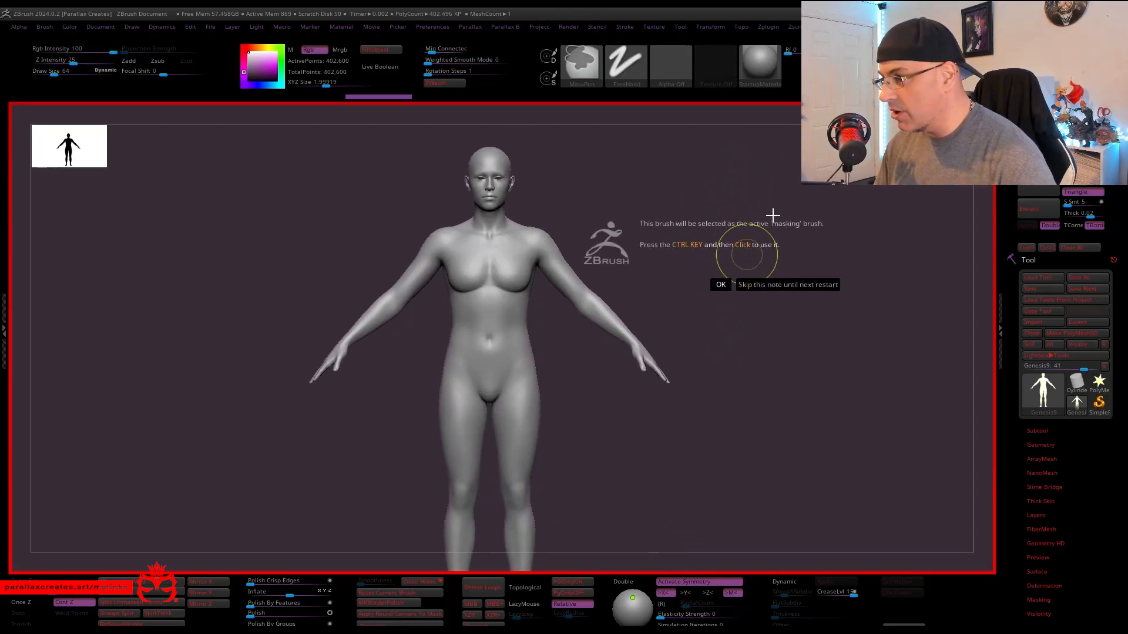
left_click(773, 282)
mouse_move(773, 282)
left_mouse_down("alt")
mouse_move(760, 167)
mouse_move(798, 244)
mouse_move(587, 376)
left_mouse_up("alt")
mouse_move(485, 438)
left_mouse_down("ctrl")
mouse_move(491, 479)
mouse_move(485, 441)
mouse_move(424, 319)
mouse_move(411, 332)
left_mouse_up("ctrl")
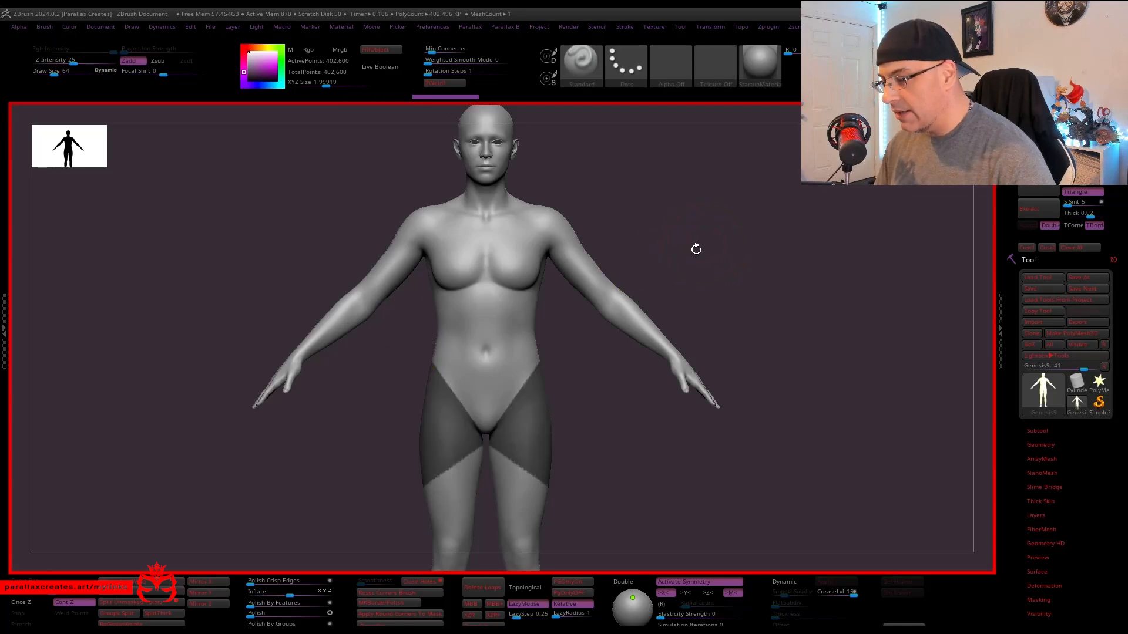
Invert the mask and clear it from the legs with a curve stroke, leaving a leotard-shaped lower edge.
left_click_drag(694, 247, 688, 248, "alt")
left_click(762, 265, "ctrl")
left_click_drag(763, 335, 761, 214, "alt")
left_click_drag(740, 329, 742, 282, "alt")
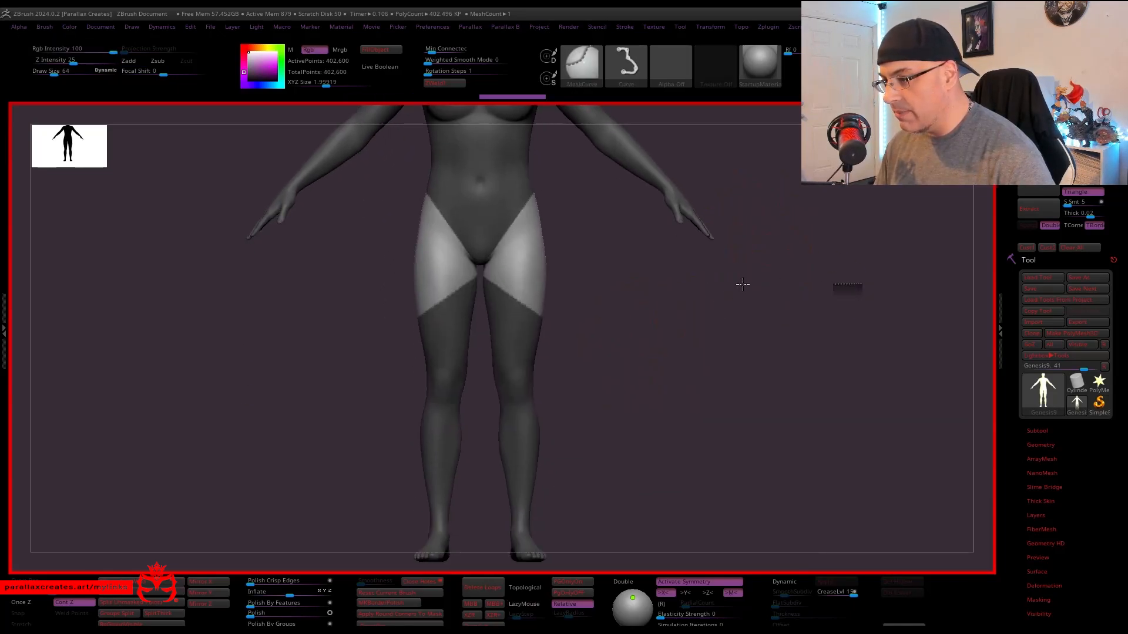
mouse_move(840, 271)
left_mouse_down("ctrl")
mouse_move(159, 251)
mouse_move(135, 267)
left_mouse_up("ctrl")
Clear the mask from the shoulders, arms, hands and head, keeping a sleeveless bodysuit shape with a high collar.
left_click_drag(813, 219, 635, 303, "alt")
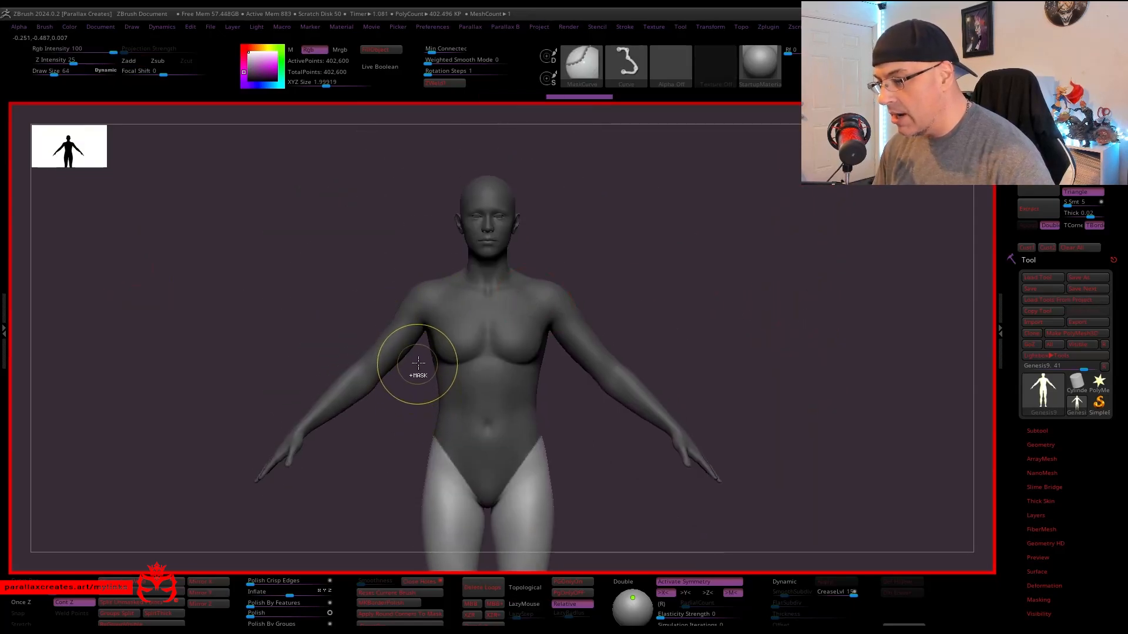
mouse_move(415, 375)
left_mouse_down("ctrl")
mouse_move(453, 310)
mouse_move(444, 327)
mouse_move(441, 206)
left_mouse_up("ctrl")
mouse_move(244, 529)
left_mouse_down("ctrl")
mouse_move(438, 384)
mouse_move(414, 399)
mouse_move(372, 206)
left_mouse_up("ctrl")
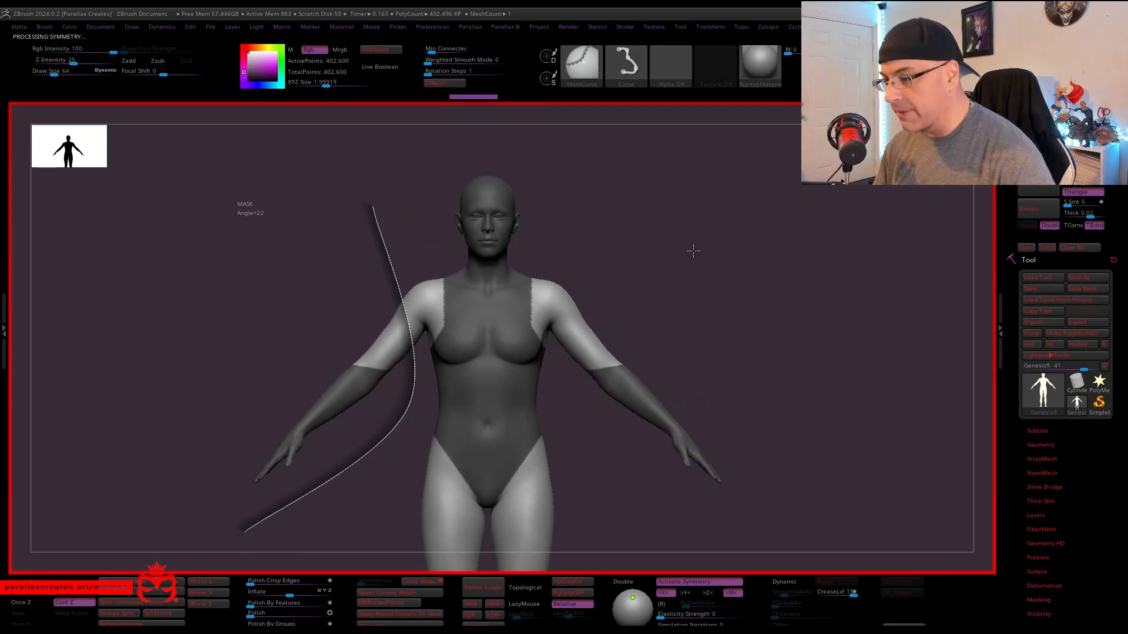
mouse_move(697, 247)
left_mouse_down("shift")
mouse_move(715, 234)
mouse_move(795, 234)
mouse_move(737, 218)
mouse_move(803, 239)
mouse_move(816, 259)
left_mouse_up("shift")
mouse_move(360, 187)
left_mouse_down("ctrl")
mouse_move(599, 272)
mouse_move(606, 284)
mouse_move(470, 229)
mouse_move(695, 344)
left_mouse_up("ctrl")
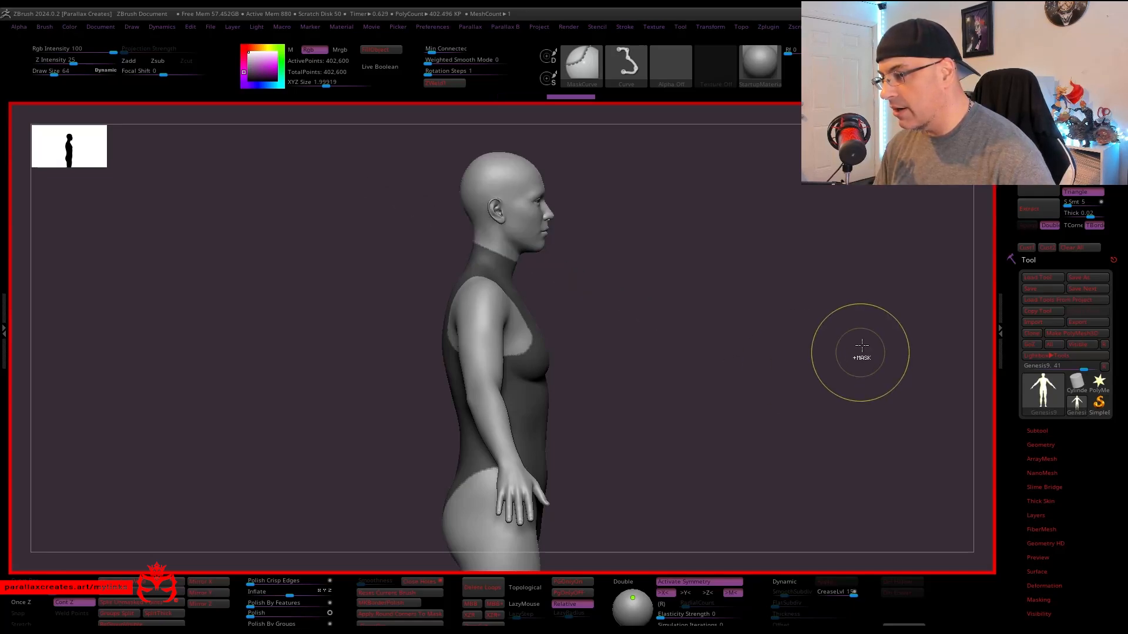
Mask a horizontal band around both upper thighs, leaving triangular openings at the hips.
mouse_move(855, 352)
left_mouse_down("shift")
mouse_move(819, 312)
mouse_move(800, 202)
mouse_move(800, 251)
mouse_move(811, 230)
left_mouse_up("shift")
mouse_move(421, 403)
left_mouse_down("ctrl")
mouse_move(410, 450)
mouse_move(421, 435)
mouse_move(564, 439)
left_mouse_up("ctrl")
left_click_drag(756, 284, 755, 222, "alt")
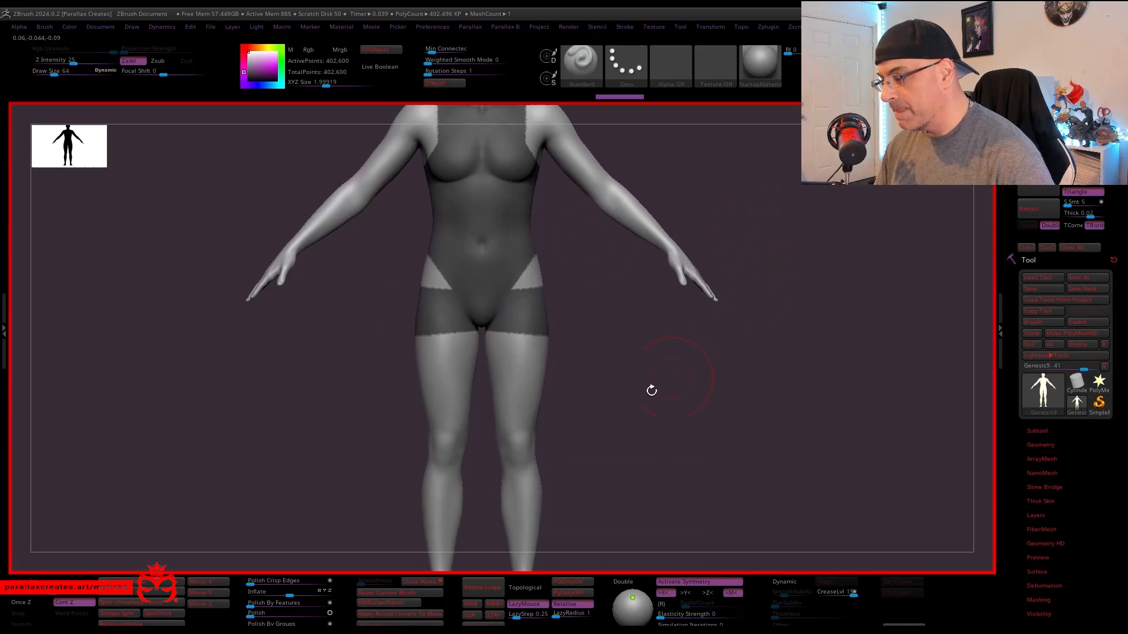
Try to extend the mask down both thighs in a zigzag pattern, and undo the stroke.
left_click_drag(652, 391, 646, 384)
left_click_drag(567, 335, 558, 321, "ctrl")
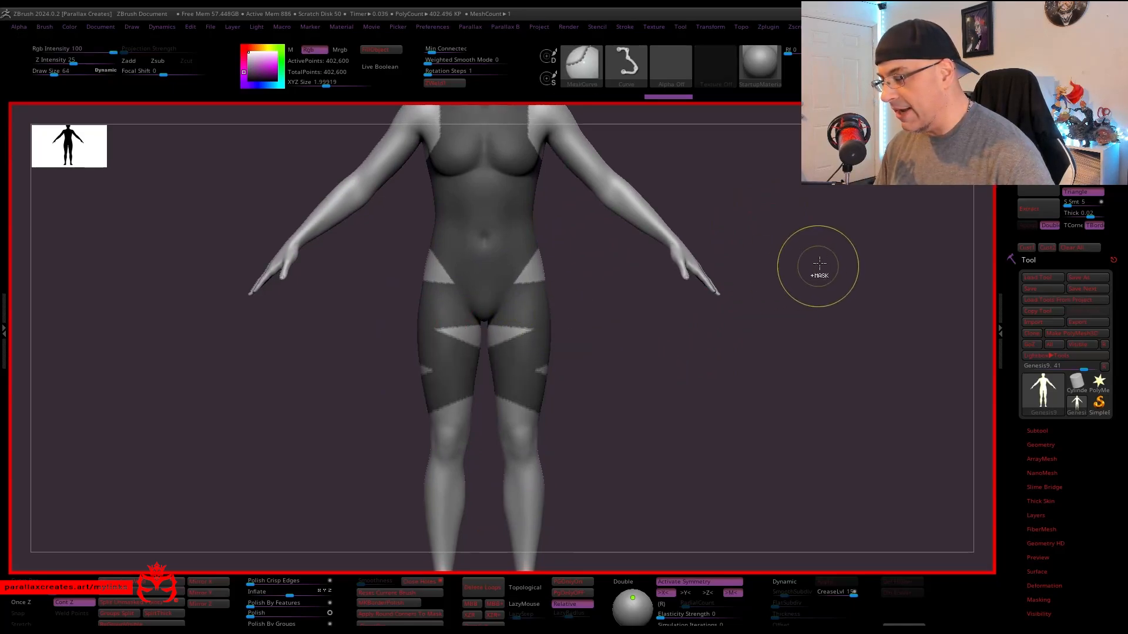
left_click_drag(810, 244, 808, 232, "alt")
key("ctrl+z")
Set the draw size to about 15 and mask zigzag bands down both thighs to just above the knees.
key("s")
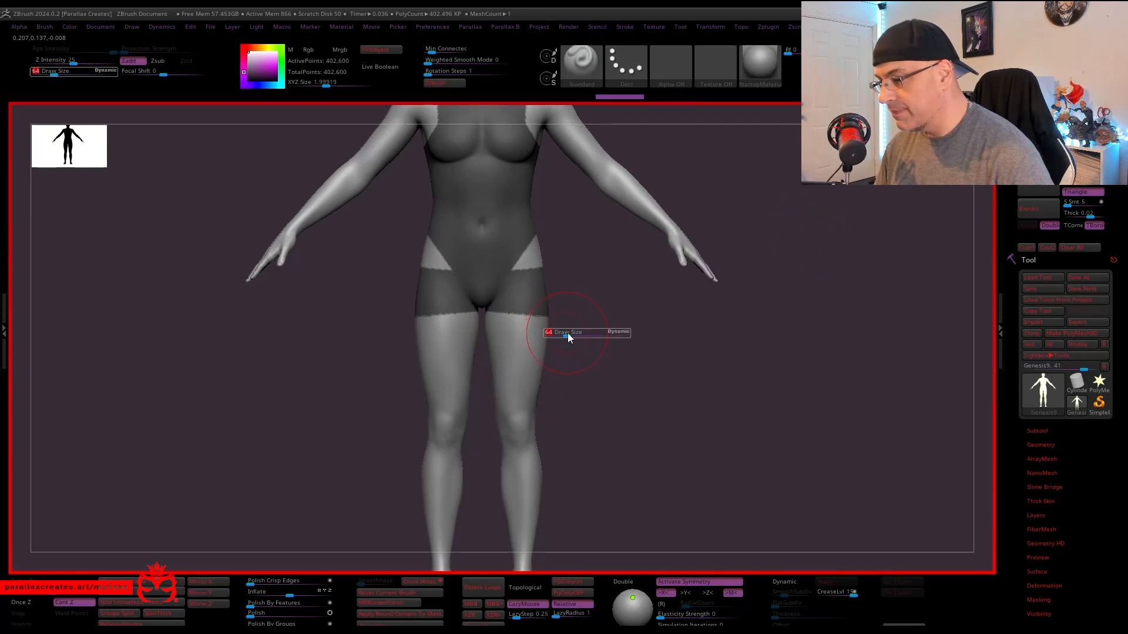
mouse_move(566, 332)
left_mouse_down()
mouse_move(553, 305)
mouse_move(558, 319)
left_mouse_up()
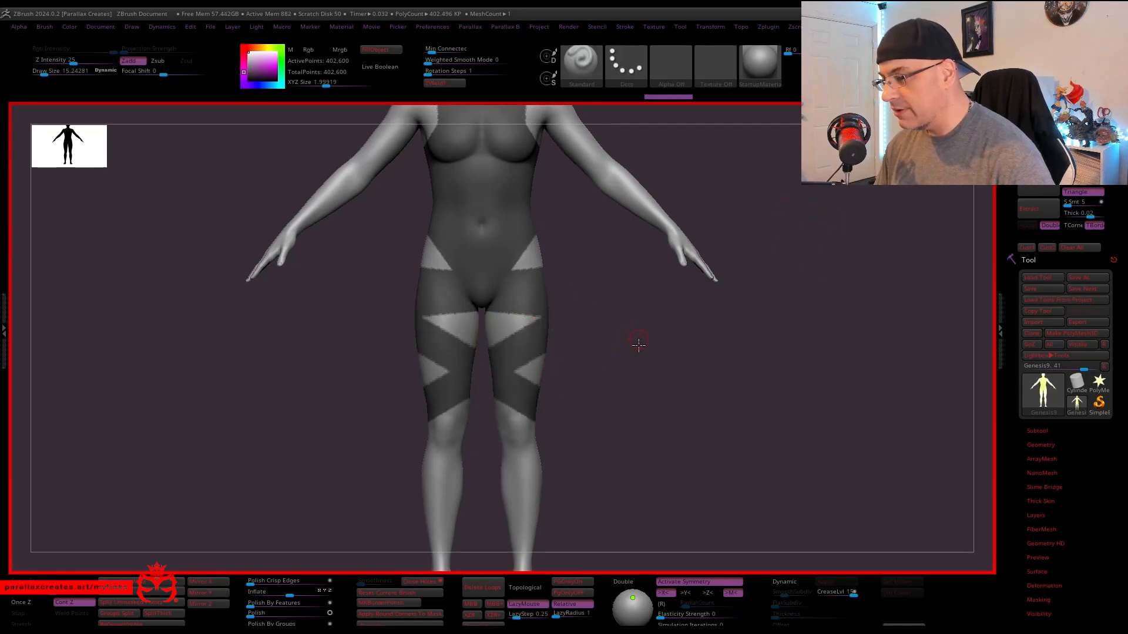
Mask a horizontal strap across both upper arms, leaving openings above it on the shoulders and below at the armpits.
key("f")
mouse_move(727, 241)
left_mouse_down()
mouse_move(849, 251)
mouse_move(767, 322)
mouse_move(801, 319)
left_mouse_up()
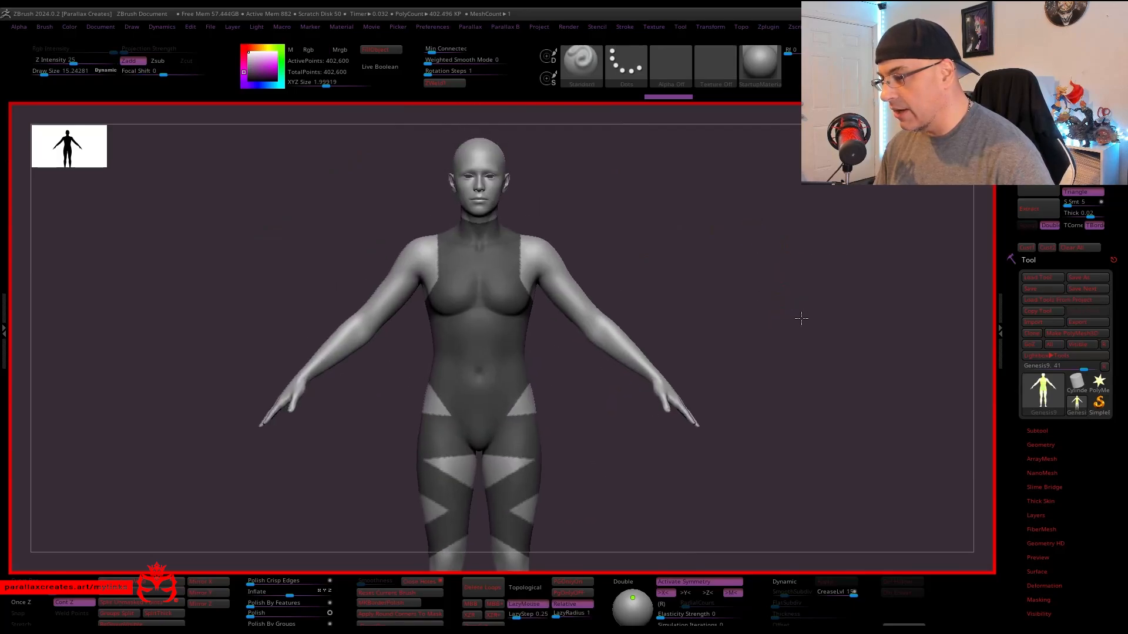
left_click_drag(432, 320, 448, 303, "ctrl")
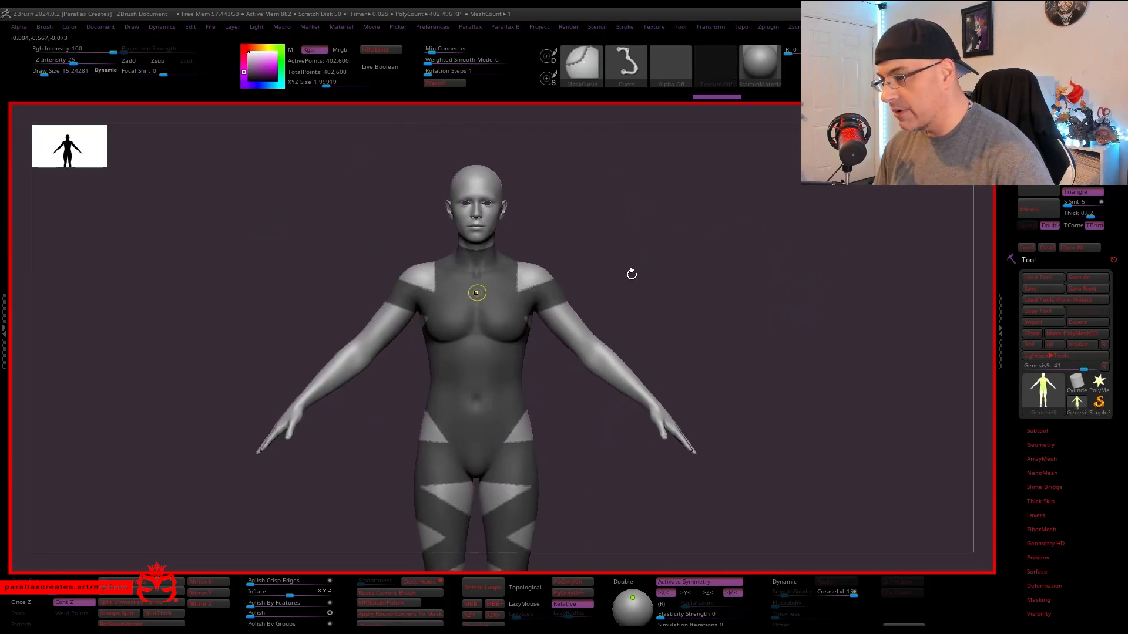
mouse_move(630, 272)
left_mouse_down()
mouse_move(735, 254)
mouse_move(721, 226)
mouse_move(730, 158)
mouse_move(685, 227)
mouse_move(701, 241)
left_mouse_up()
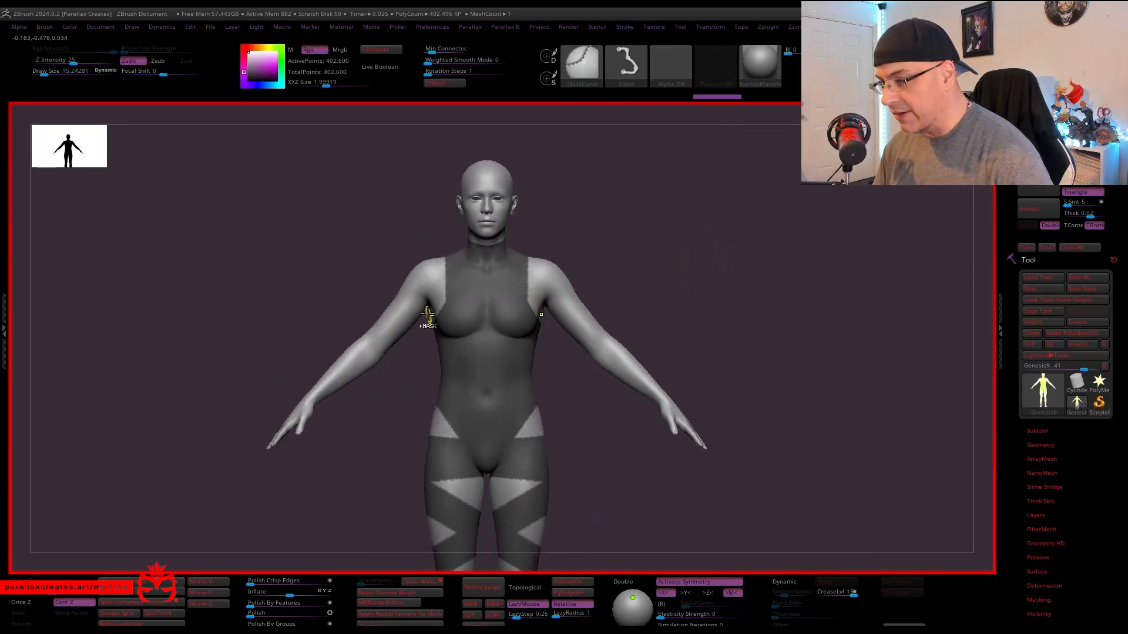
left_click_drag(451, 292, 452, 262, "ctrl")
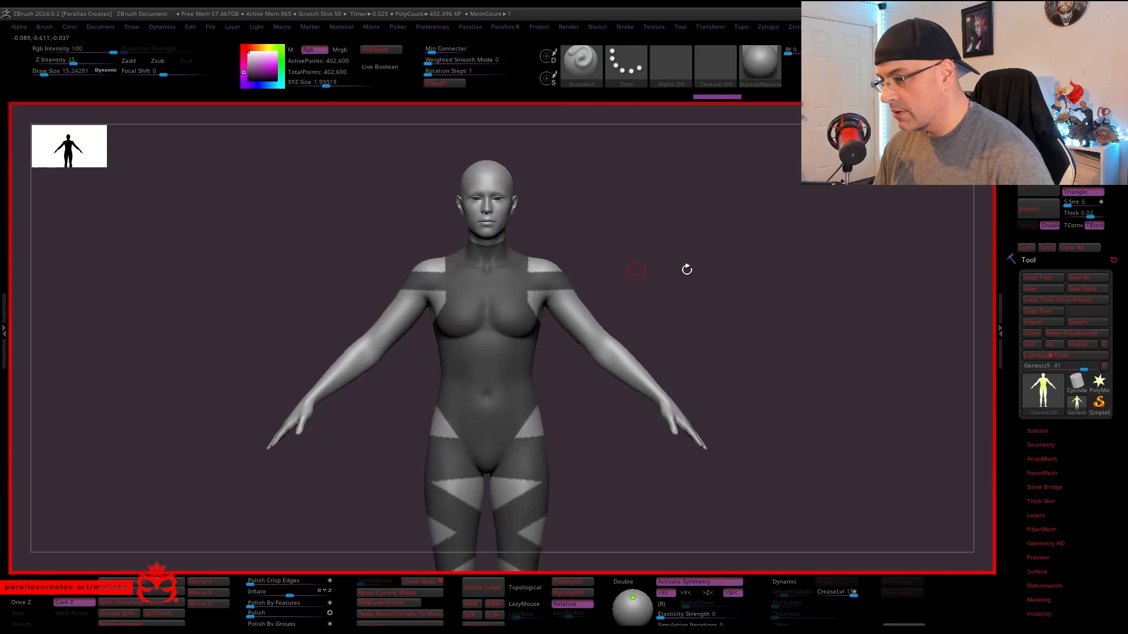
Round the corners of the bodysuit mask using the rounded mask macro.
mouse_move(685, 267)
left_mouse_down()
mouse_move(710, 194)
mouse_move(723, 254)
mouse_move(725, 222)
mouse_move(747, 230)
mouse_move(734, 235)
left_mouse_up()
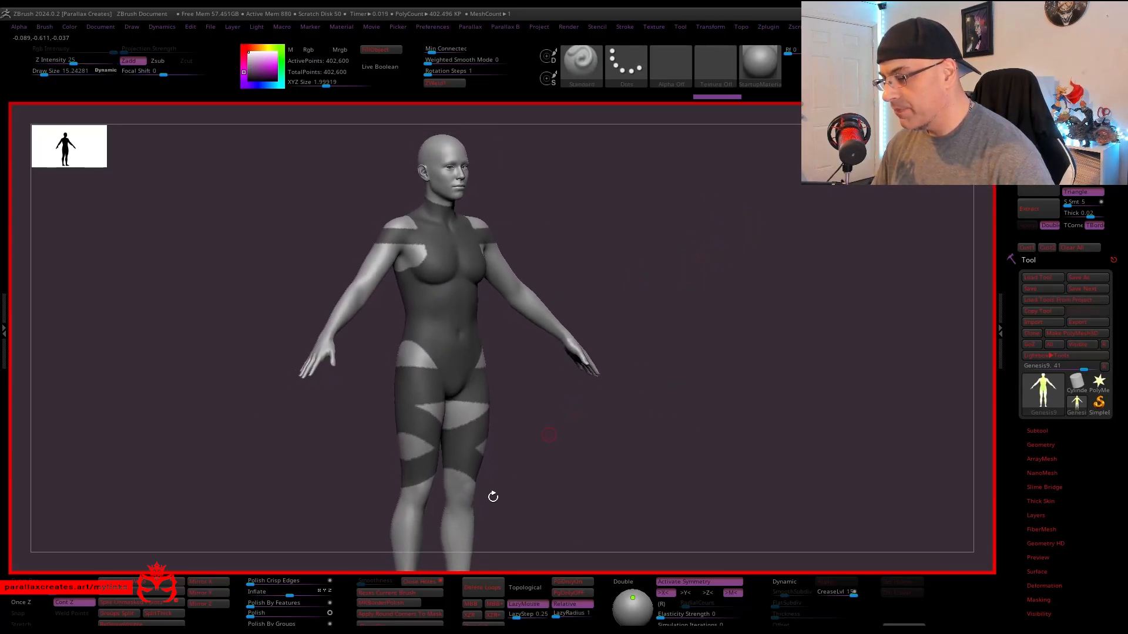
left_click(382, 614)
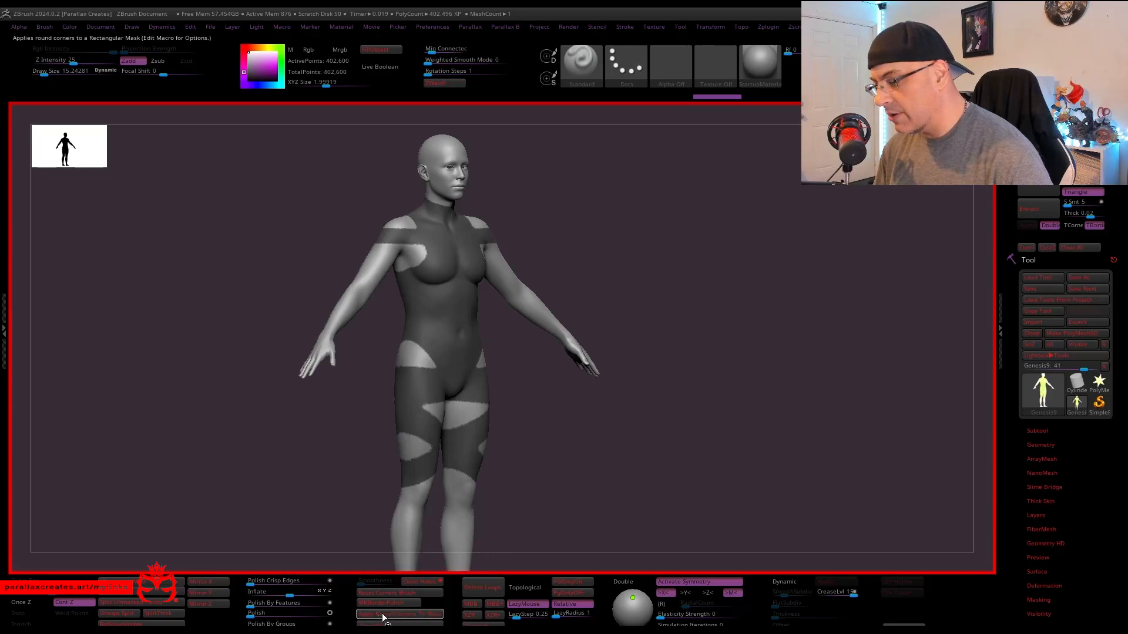
left_click_drag(675, 238, 764, 261)
key("2")
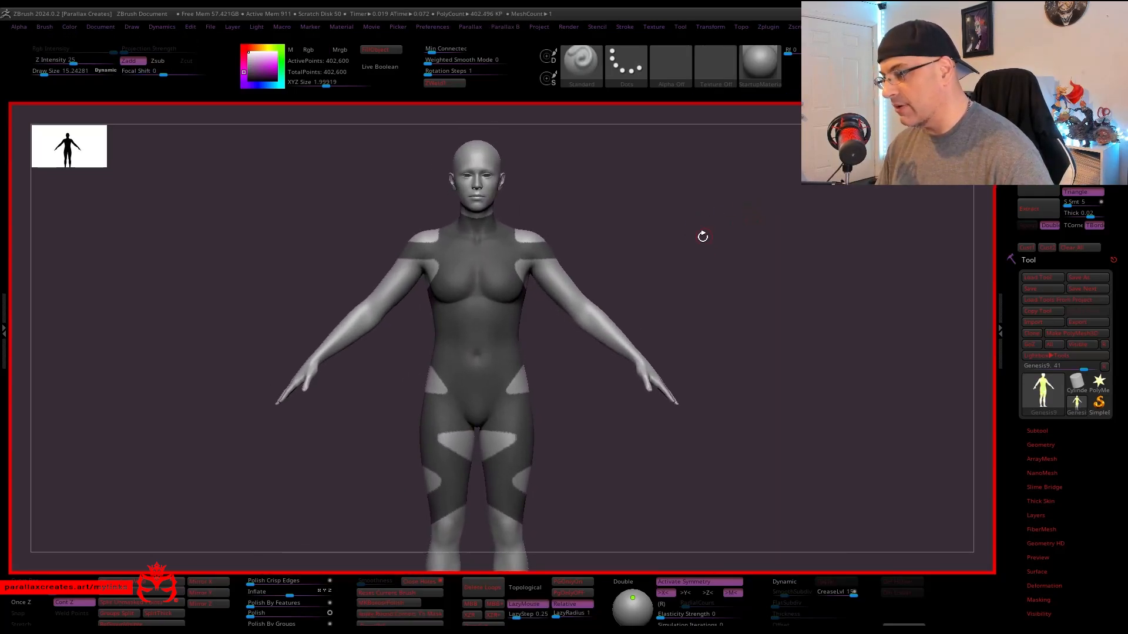
Extract the masked bodysuit area as a separate mesh and reduce it to a remeshed single-layer shell with the remesher macro.
left_click_drag(726, 201, 740, 186, "alt")
key("2")
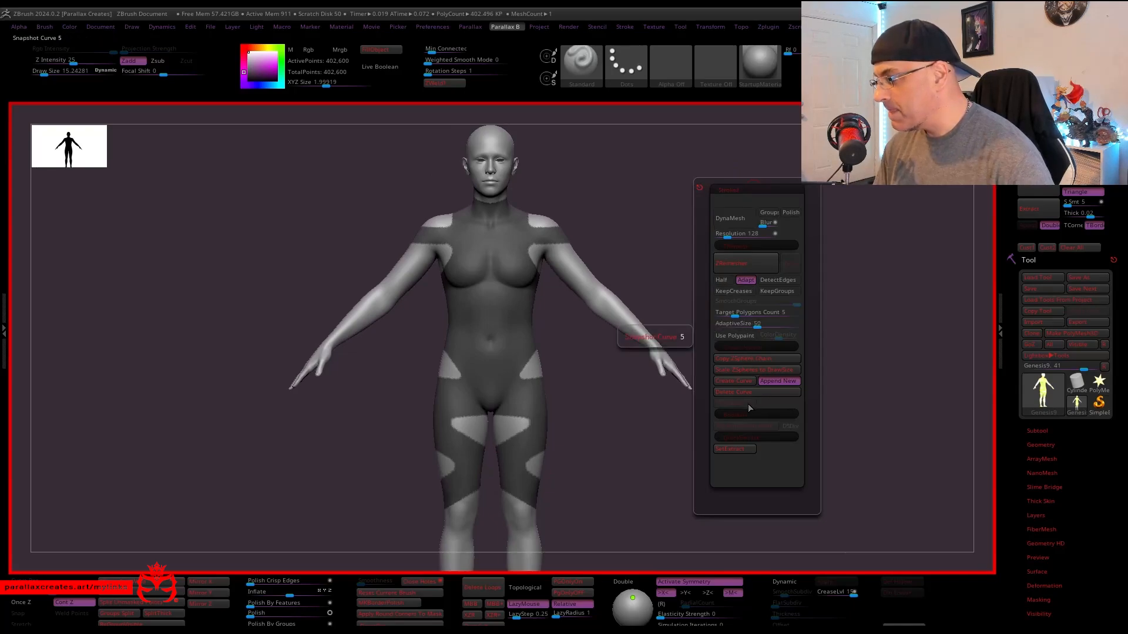
left_click(736, 449)
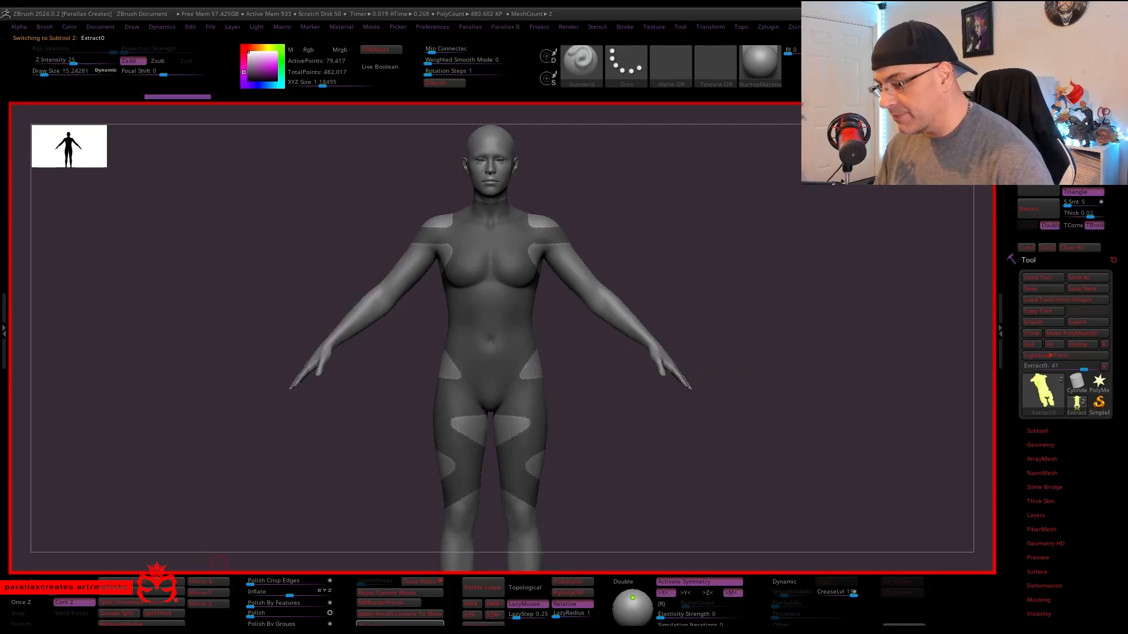
left_click(399, 604)
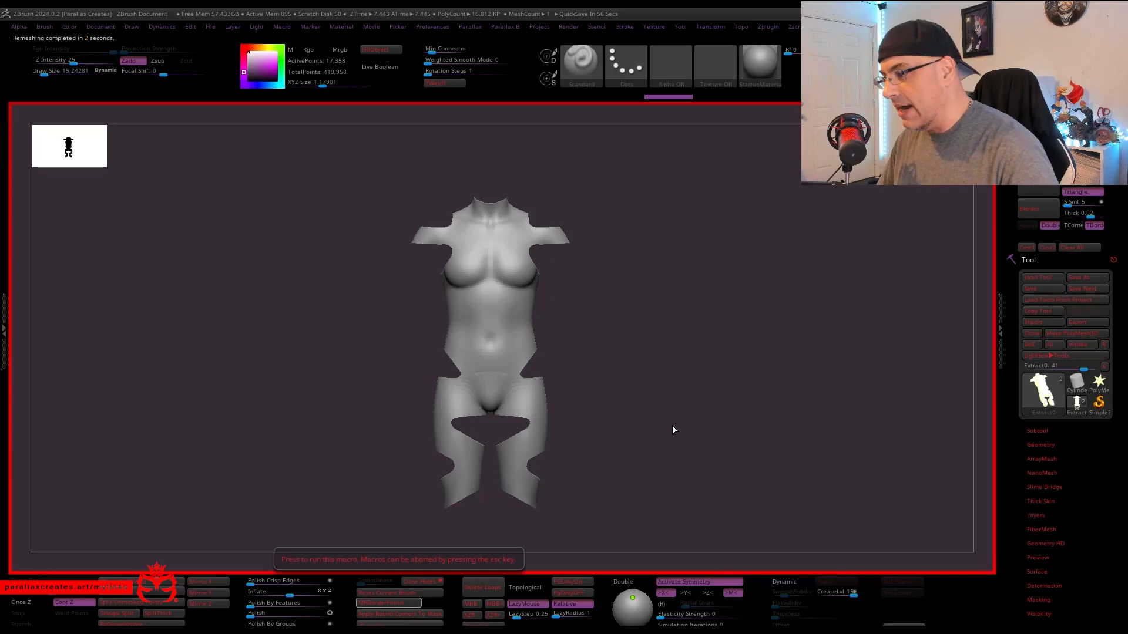
Set the draw size to about 45 and ZRemesh the bodysuit at Half density with Adapt on, with its wireframe shown.
key("f")
key("shift+f")
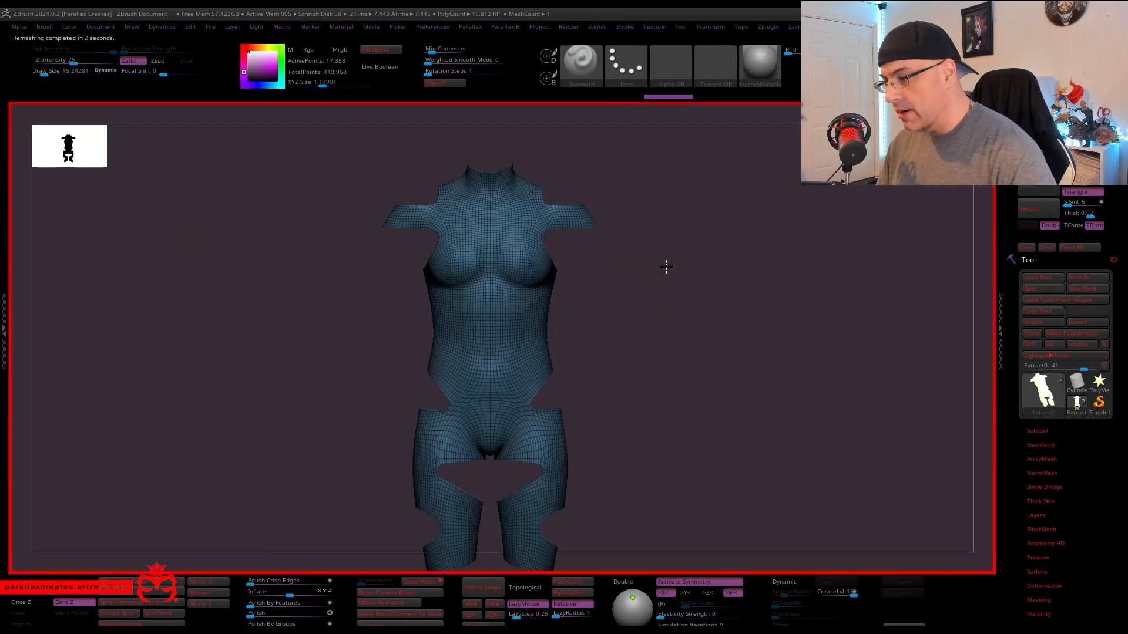
key("s")
left_click_drag(674, 267, 690, 235)
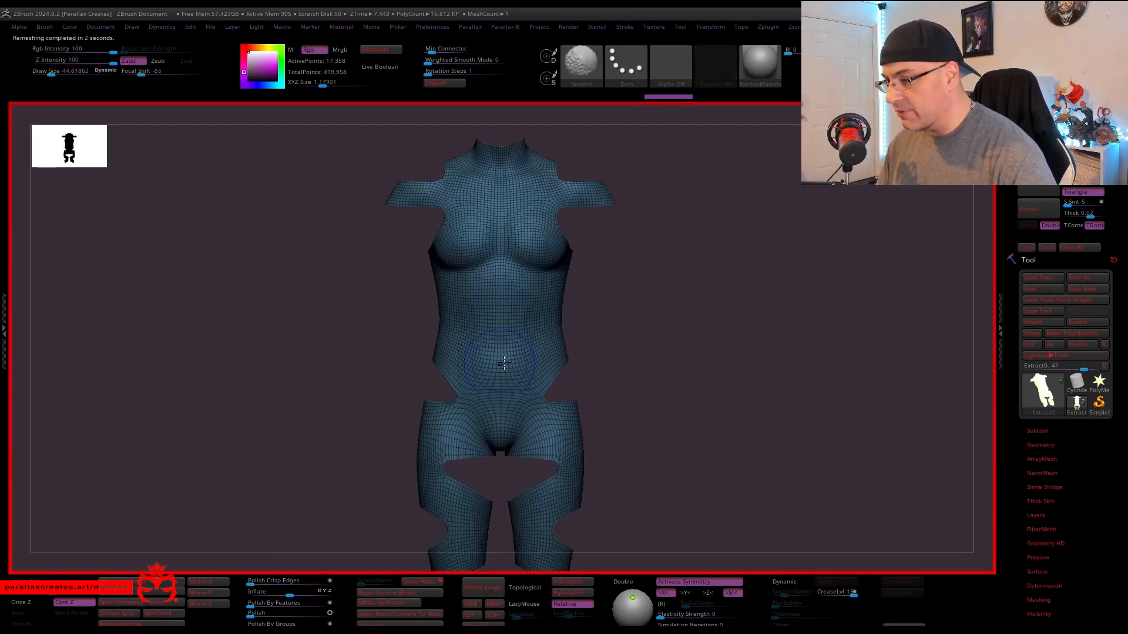
key("shift+f")
mouse_move(637, 305)
left_mouse_down("alt")
mouse_move(680, 270)
mouse_move(666, 252)
mouse_move(756, 262)
left_mouse_up("alt")
key("space")
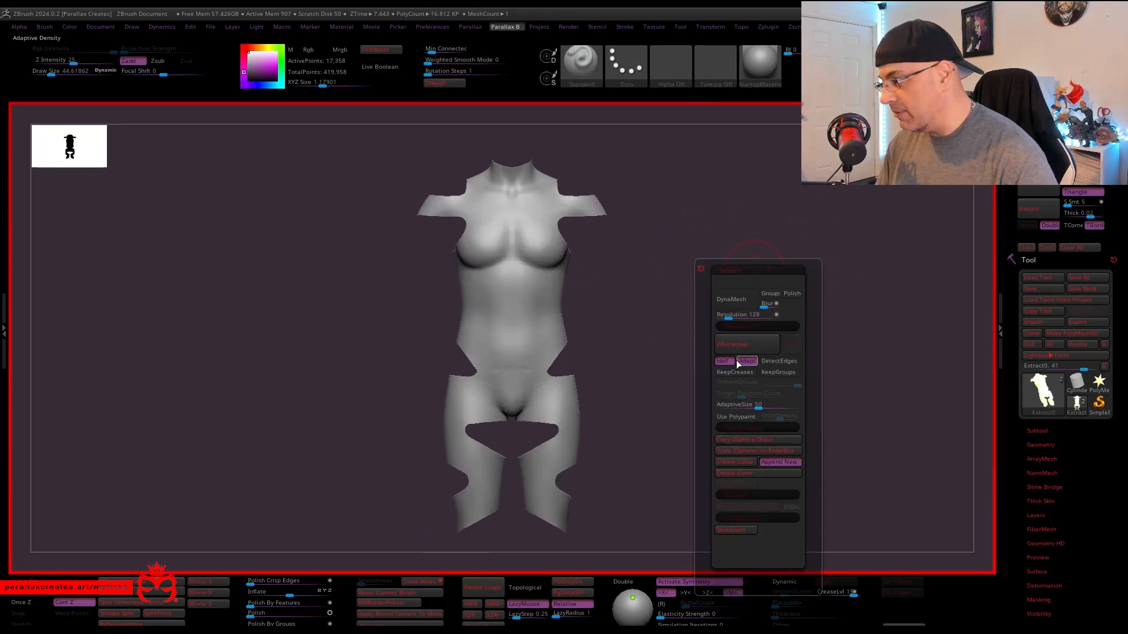
left_click(746, 344)
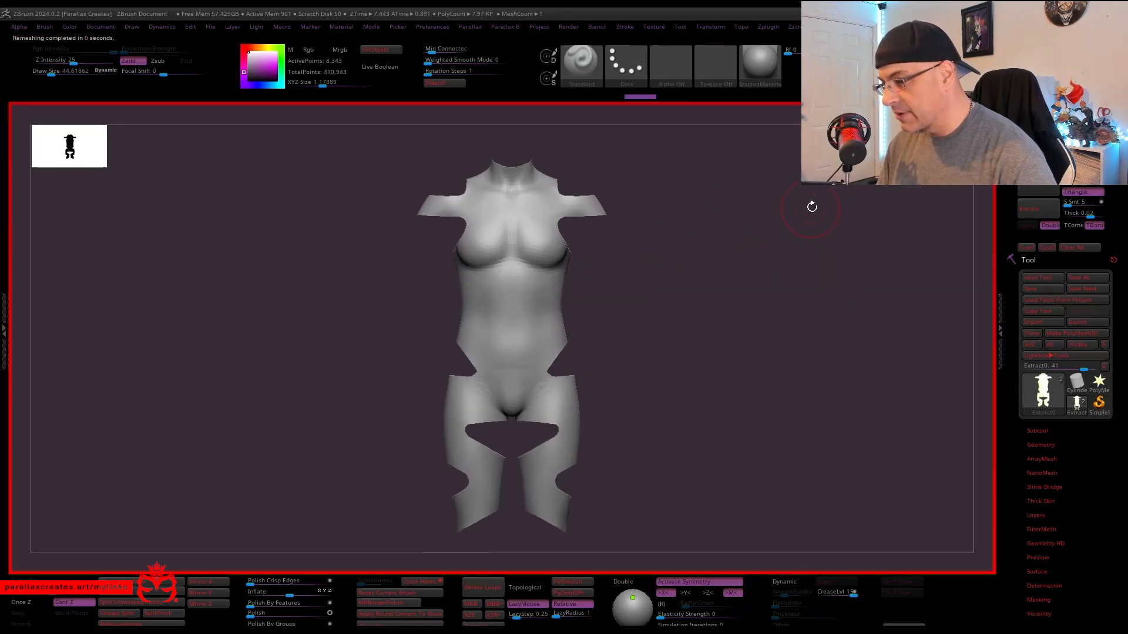
key("shift+f")
left_click_drag(753, 254, 779, 261)
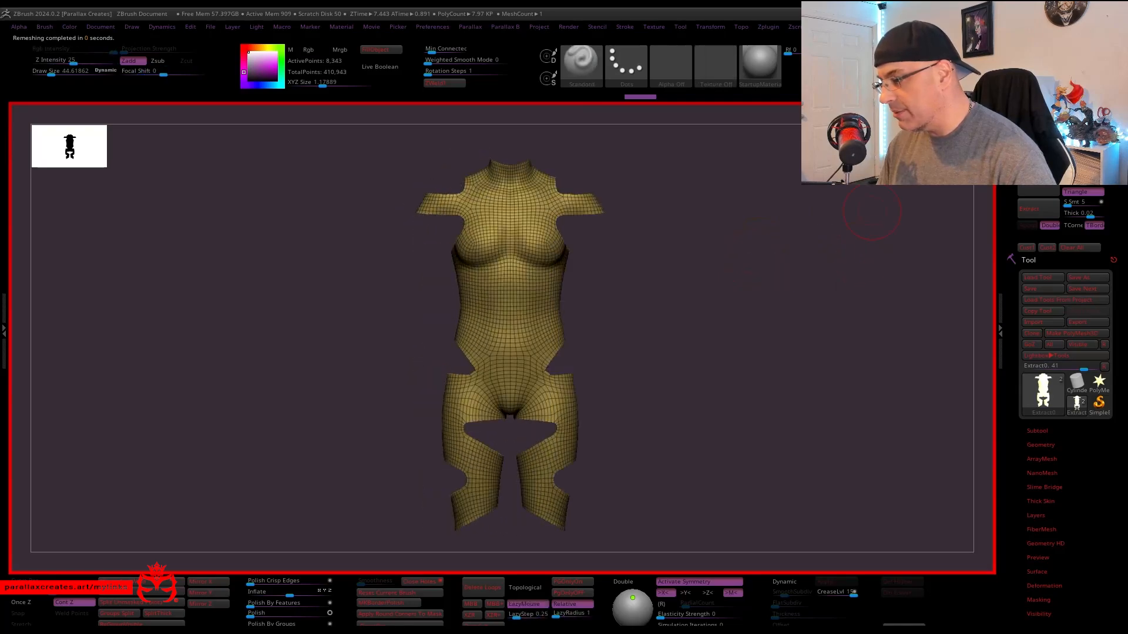
Turn on double-sided display for the bodysuit, compare it against the full figure, and isolate it again.
key("alt+s")
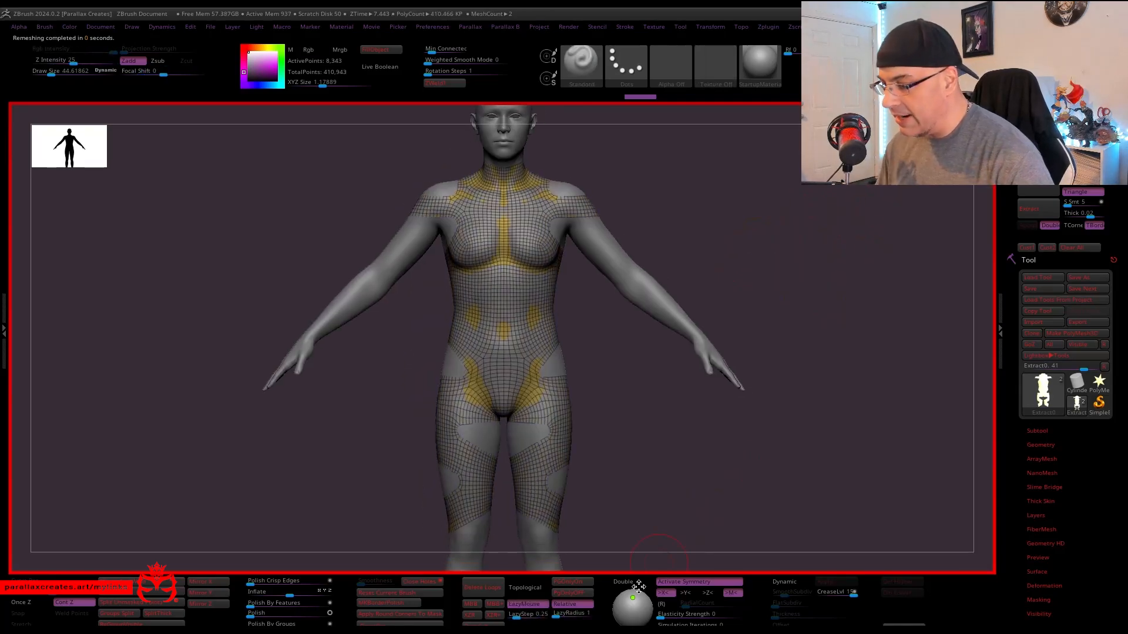
left_click(623, 581)
mouse_move(754, 252)
left_mouse_down()
mouse_move(760, 196)
mouse_move(748, 246)
mouse_move(767, 247)
left_mouse_up()
key("shift+f")
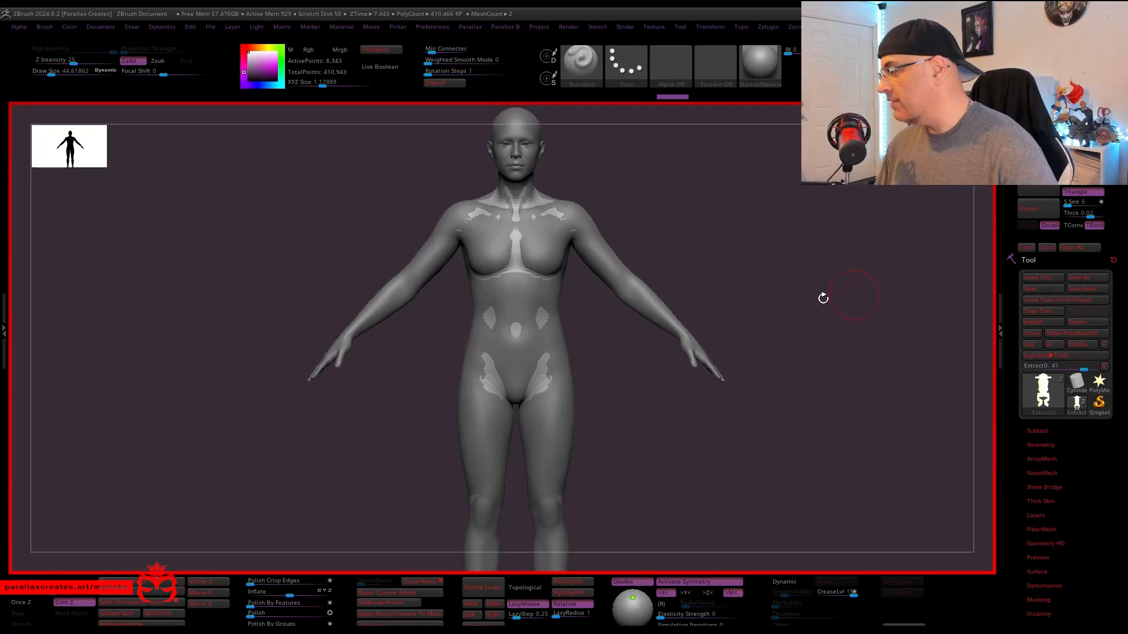
mouse_move(817, 273)
left_mouse_down()
mouse_move(820, 289)
mouse_move(848, 244)
mouse_move(845, 224)
mouse_move(873, 234)
mouse_move(863, 247)
left_mouse_up()
key("ctrl+F11")
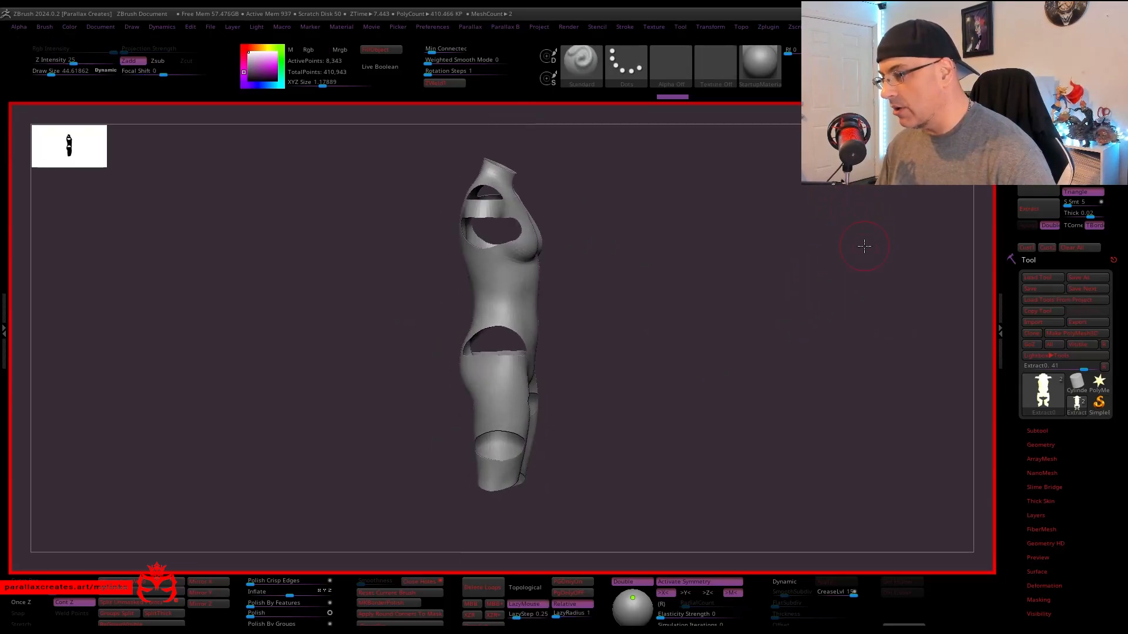
Repeat the last operation twice on the isolated bodysuit mesh with its wireframe shown.
key("shift+f")
mouse_move(712, 304)
left_mouse_down()
mouse_move(744, 287)
mouse_move(735, 280)
left_mouse_up()
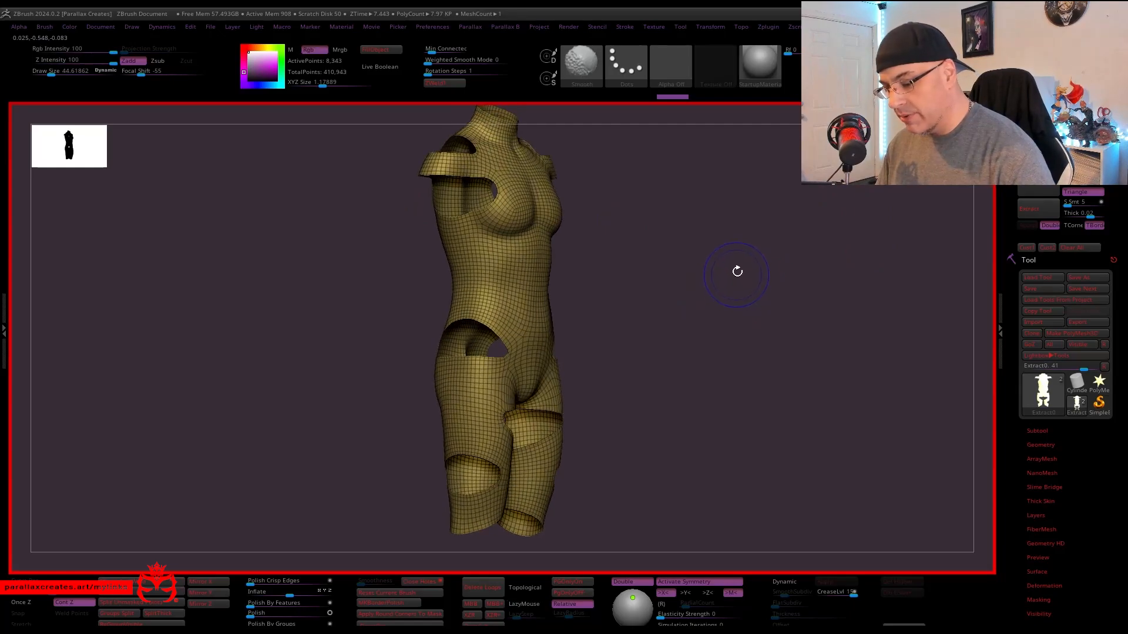
key("1")
key("1")
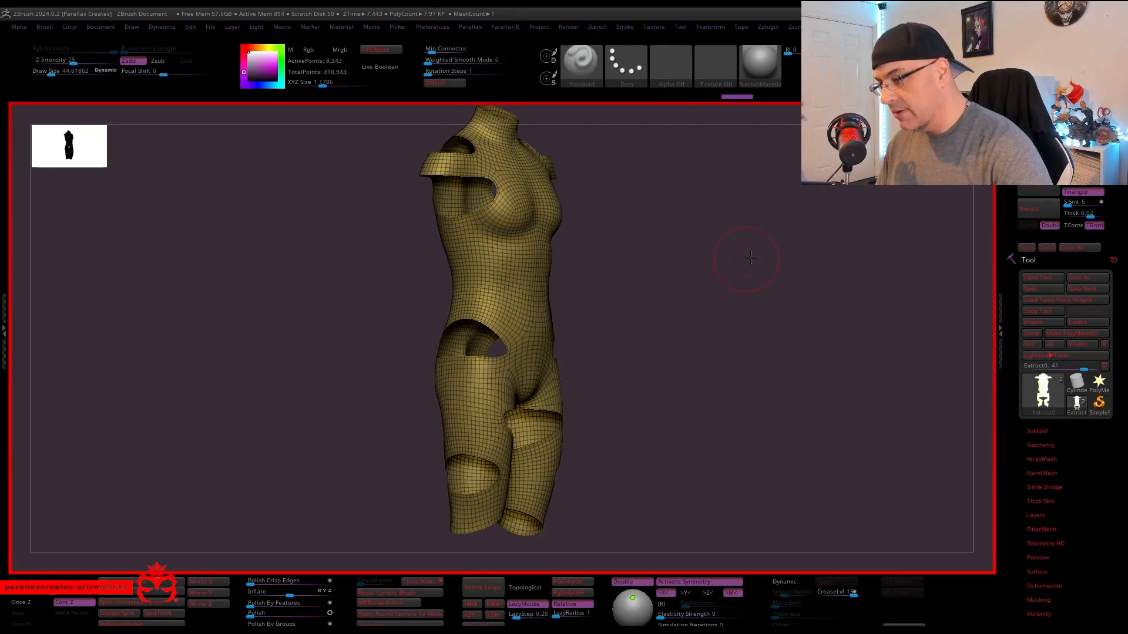
mouse_move(751, 258)
left_mouse_down("shift")
mouse_move(717, 262)
mouse_move(732, 252)
mouse_move(751, 277)
mouse_move(750, 259)
mouse_move(685, 231)
mouse_move(751, 234)
mouse_move(749, 264)
left_mouse_up("shift")
key("shift+f")
key("shift+f")
Choose the ZModeler brush, set the draw size to about 10, and set its edge action to PolyGroup for polyloops.
key("b")
key("z")
key("m")
key("s")
left_click_drag(685, 285, 679, 284)
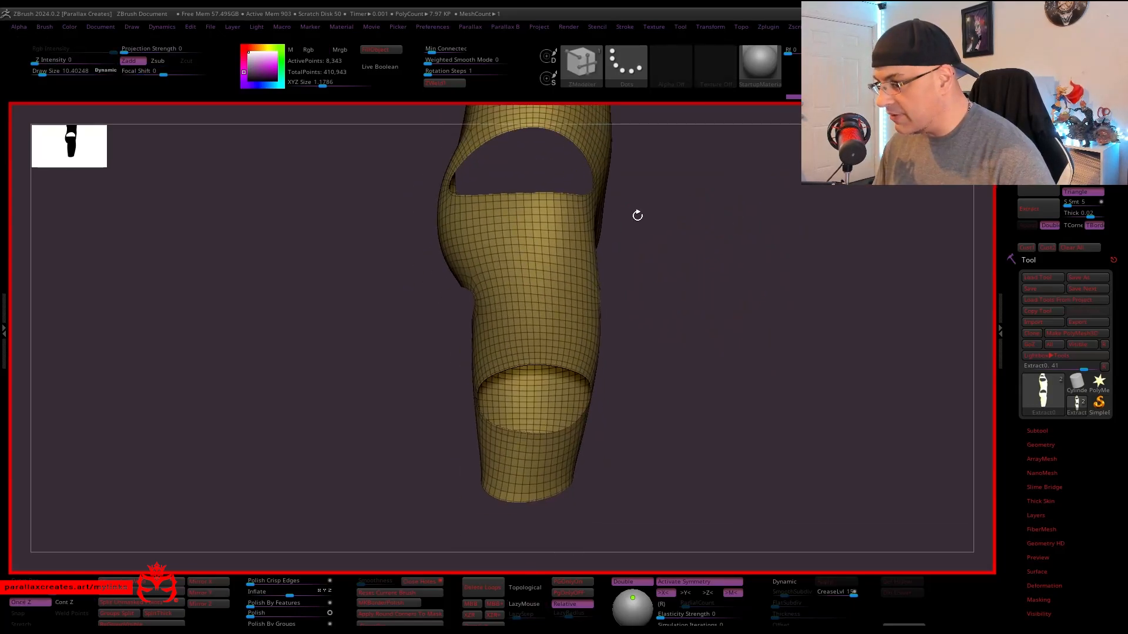
left_click_drag(638, 215, 707, 276, "alt")
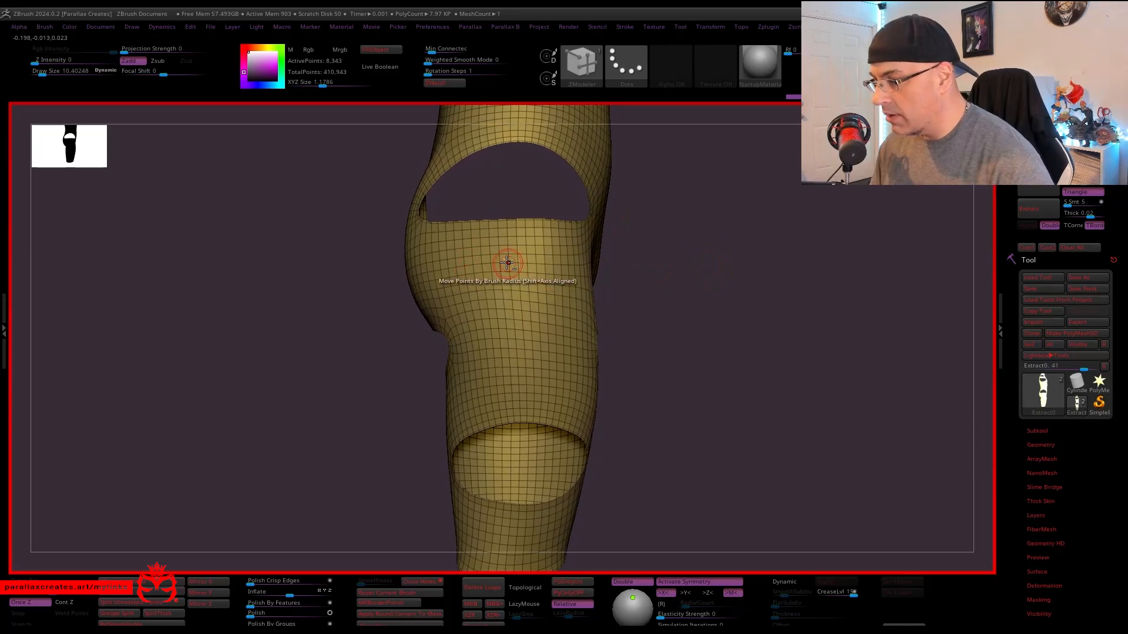
key("space")
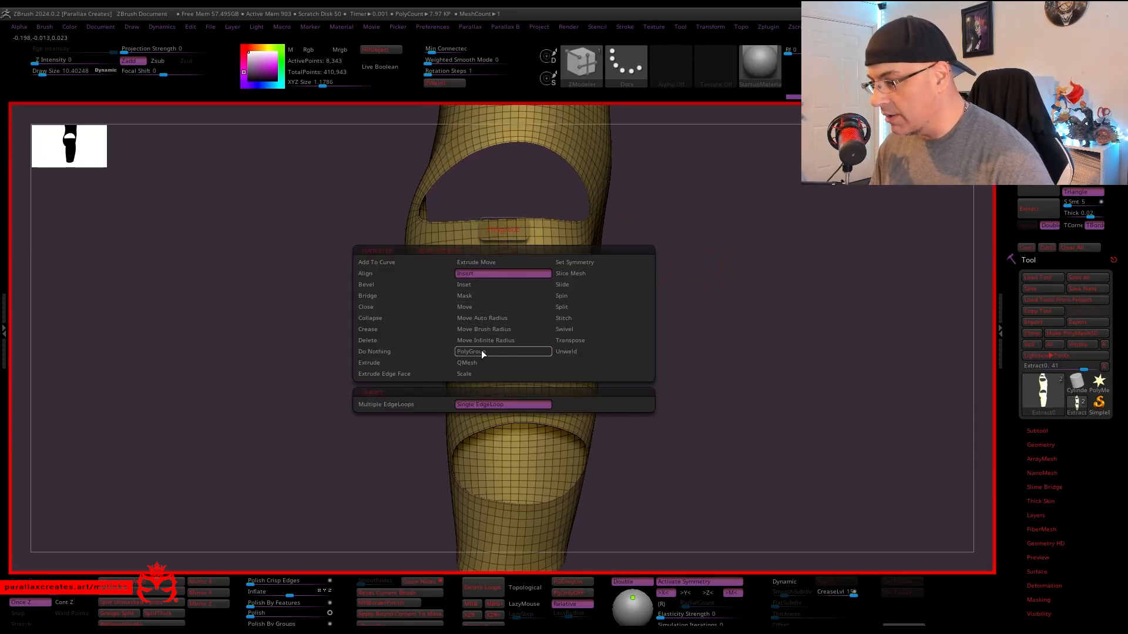
left_click(481, 351)
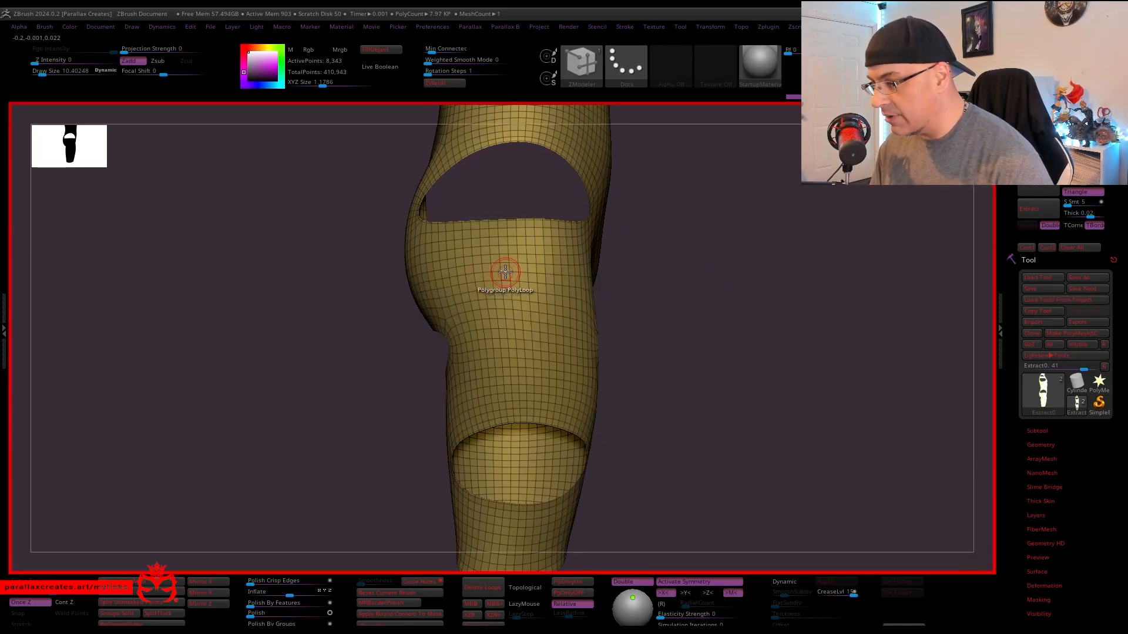
Assign a new polygroup to vertical polyloops along the outer thigh, the lower leg band and the inner leg.
left_click(505, 272)
left_click_drag(693, 223, 721, 176)
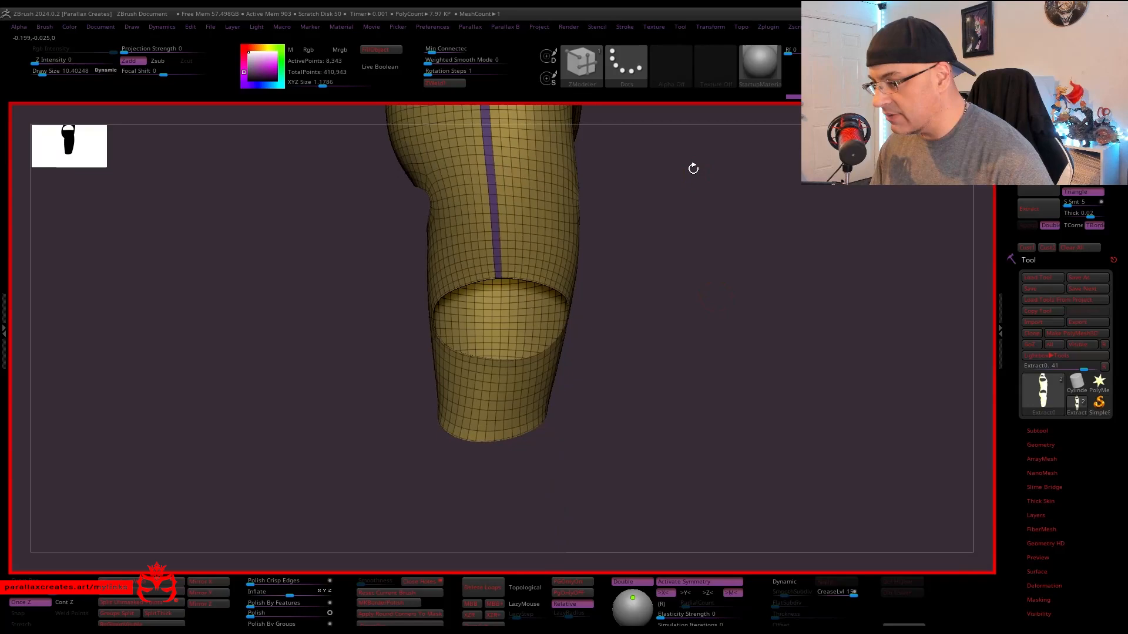
left_click(495, 379)
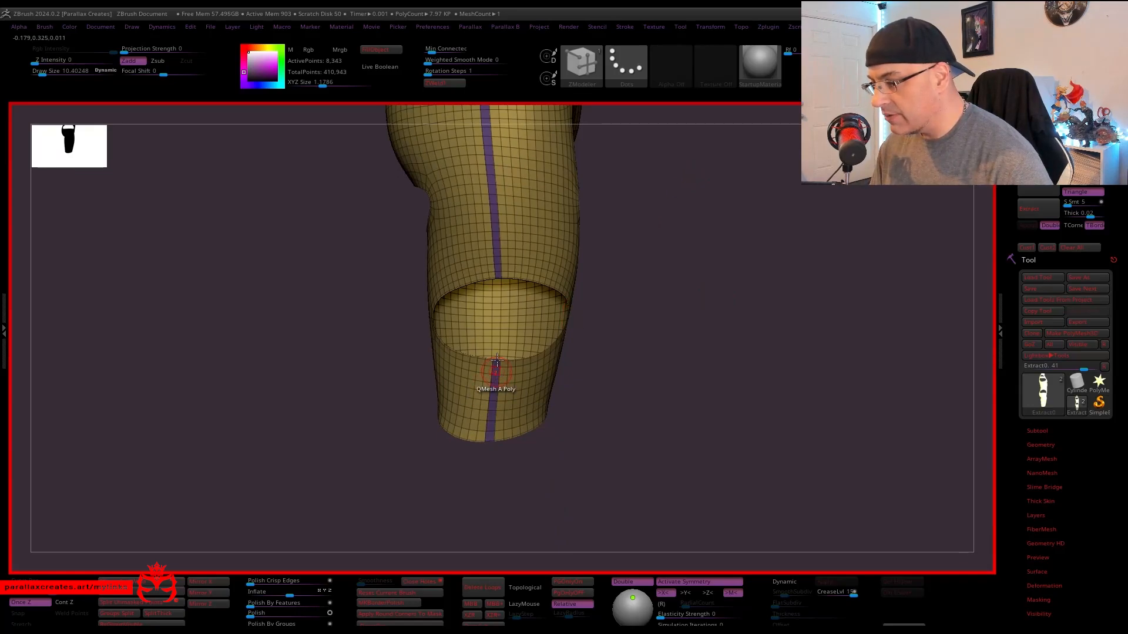
left_click(496, 323)
Add vertical seam polyloops to the same polygroup along the torso's side, the upper-arm strap and the shoulder up to the neck.
left_click_drag(646, 352, 712, 359)
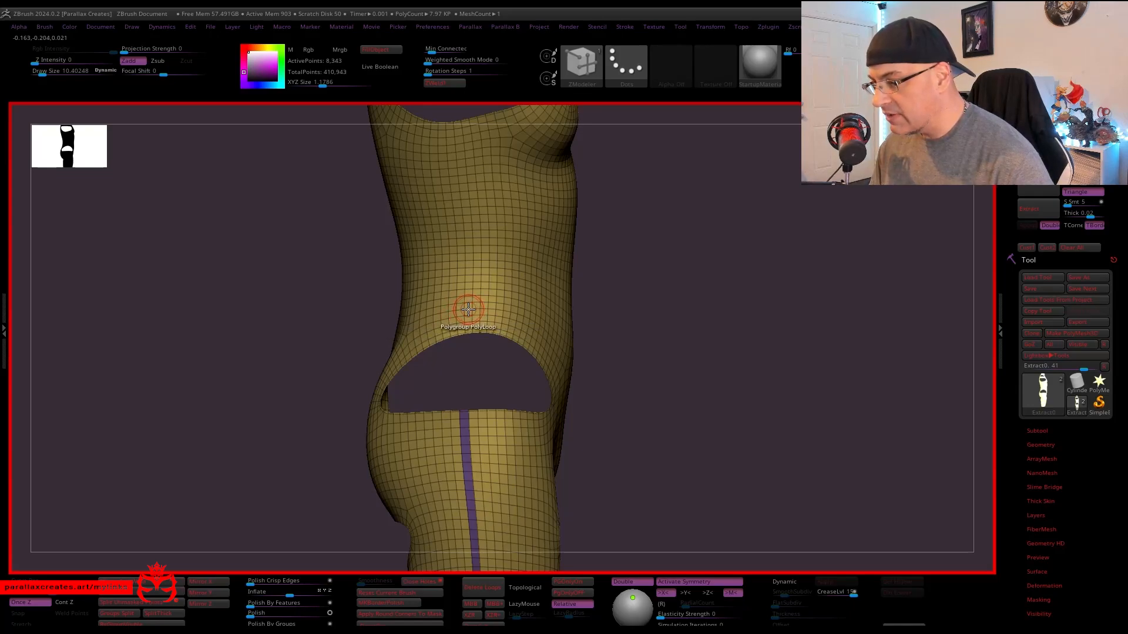
left_click_drag(722, 180, 730, 406, "alt")
left_click_drag(626, 174, 654, 209, "alt")
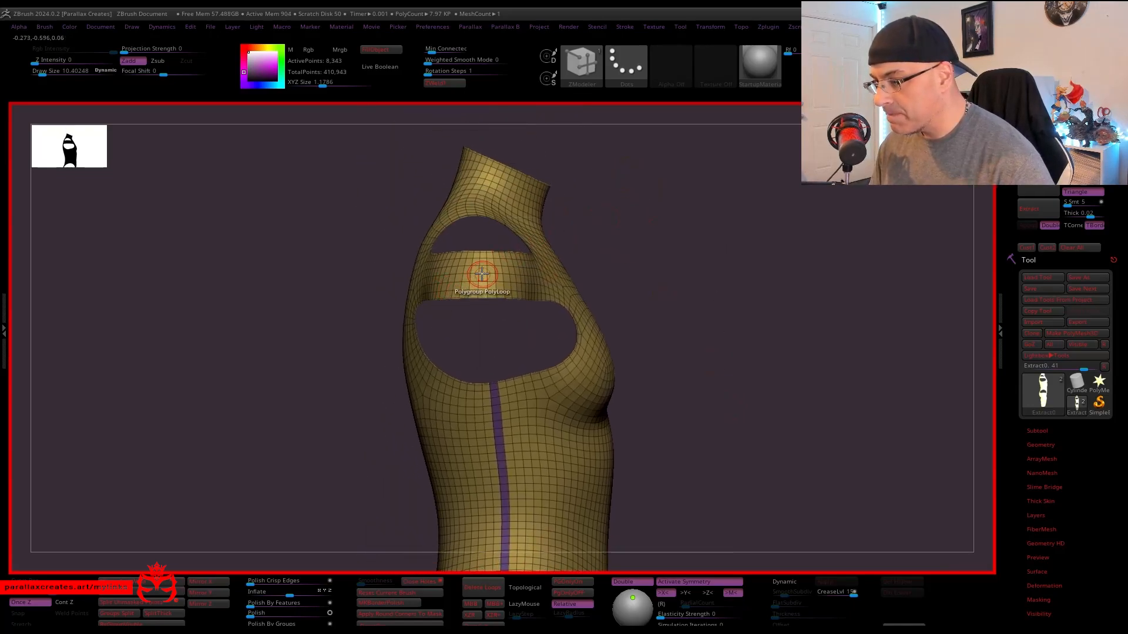
left_click(482, 274)
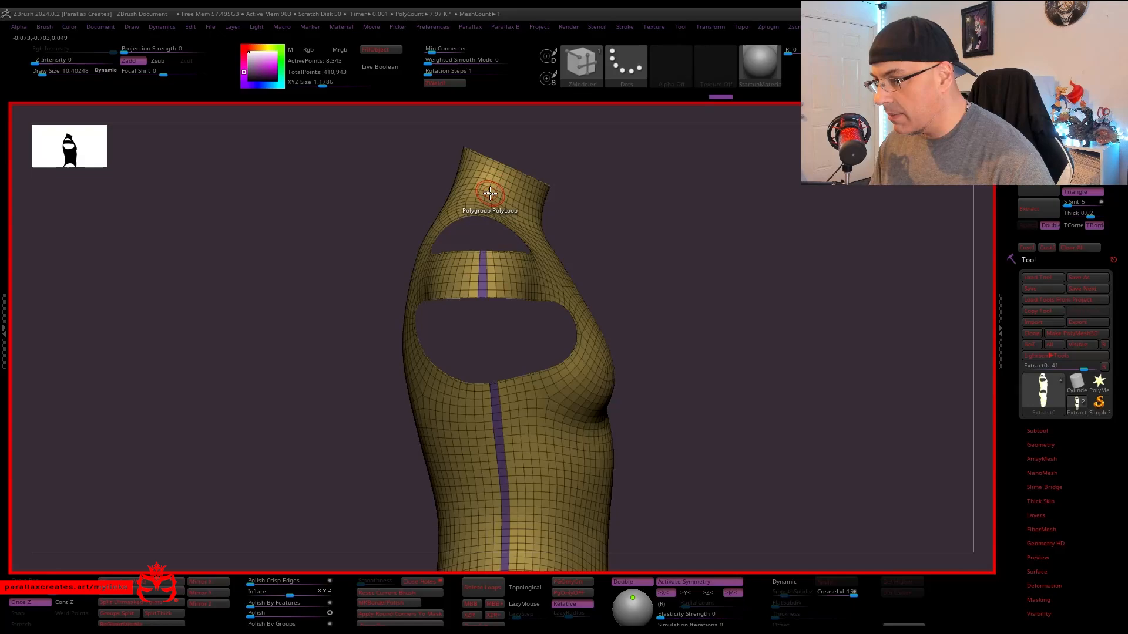
left_click(490, 194)
key("f")
left_click_drag(682, 151, 741, 253)
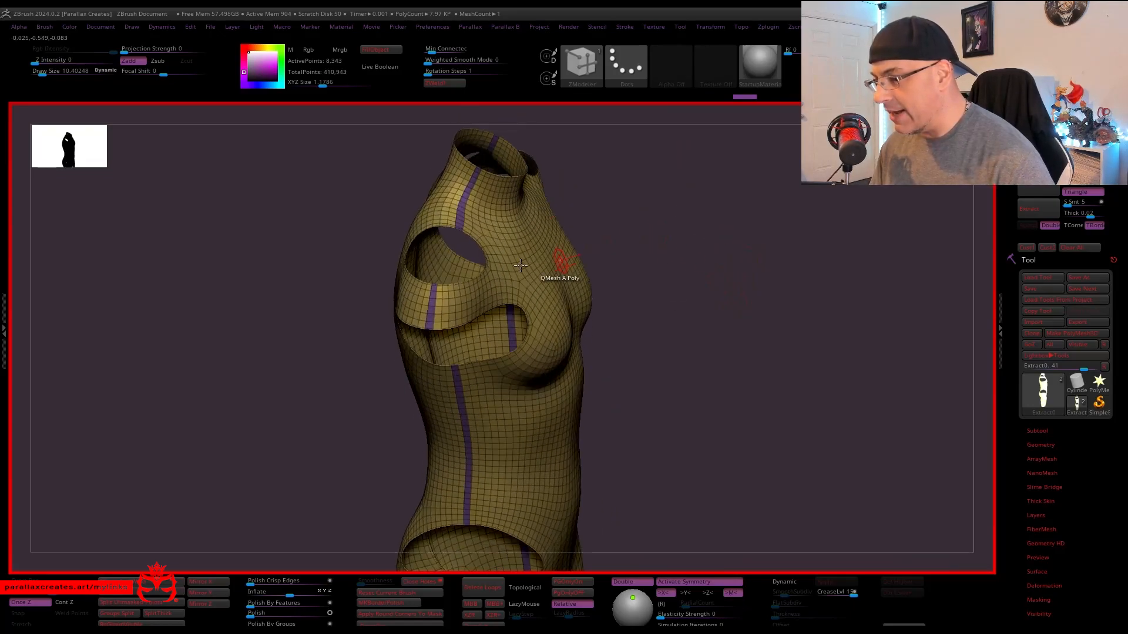
Set the ZModeler polygon action to PolyGroup with the Polygroup Island target, try it on the chest, and undo the regrouping.
key("space")
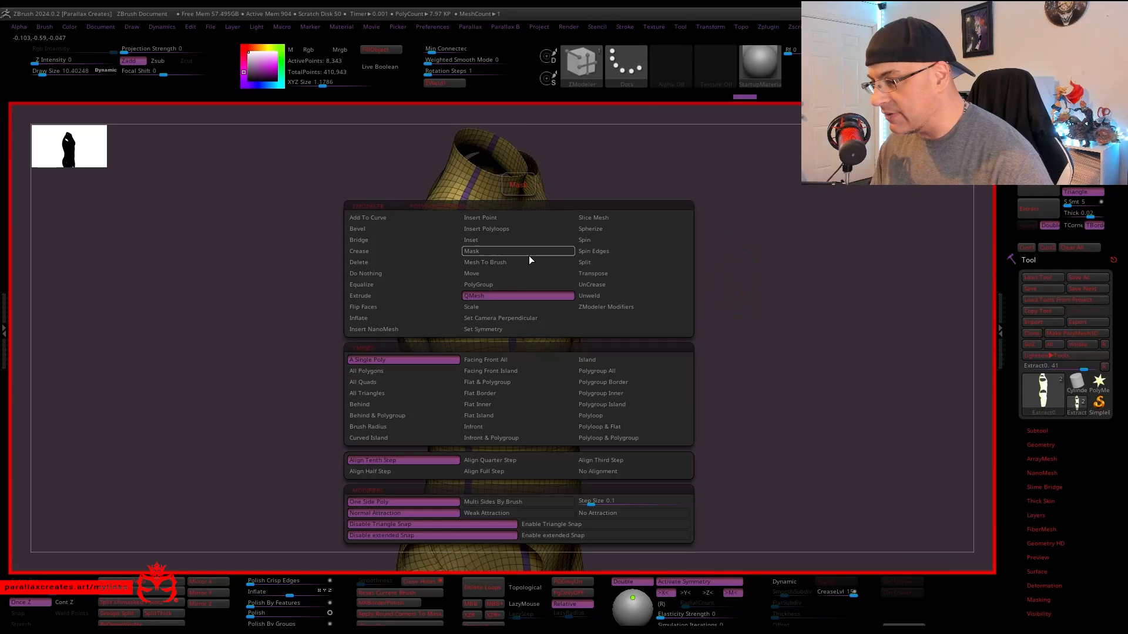
left_click(516, 285)
left_click(616, 393)
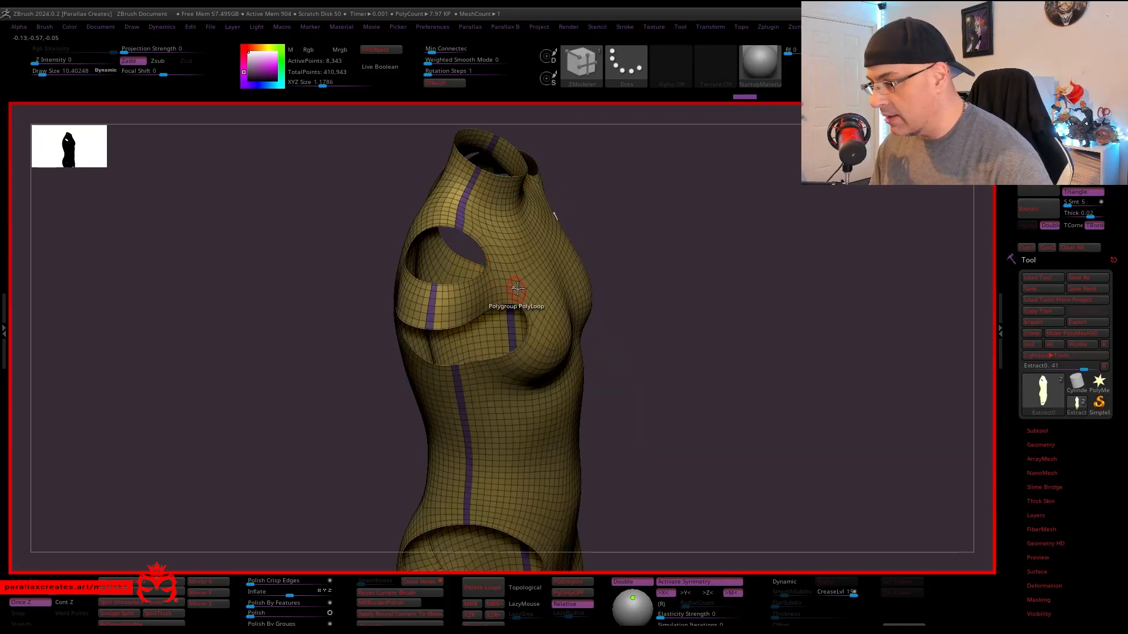
left_click_drag(517, 288, 534, 286)
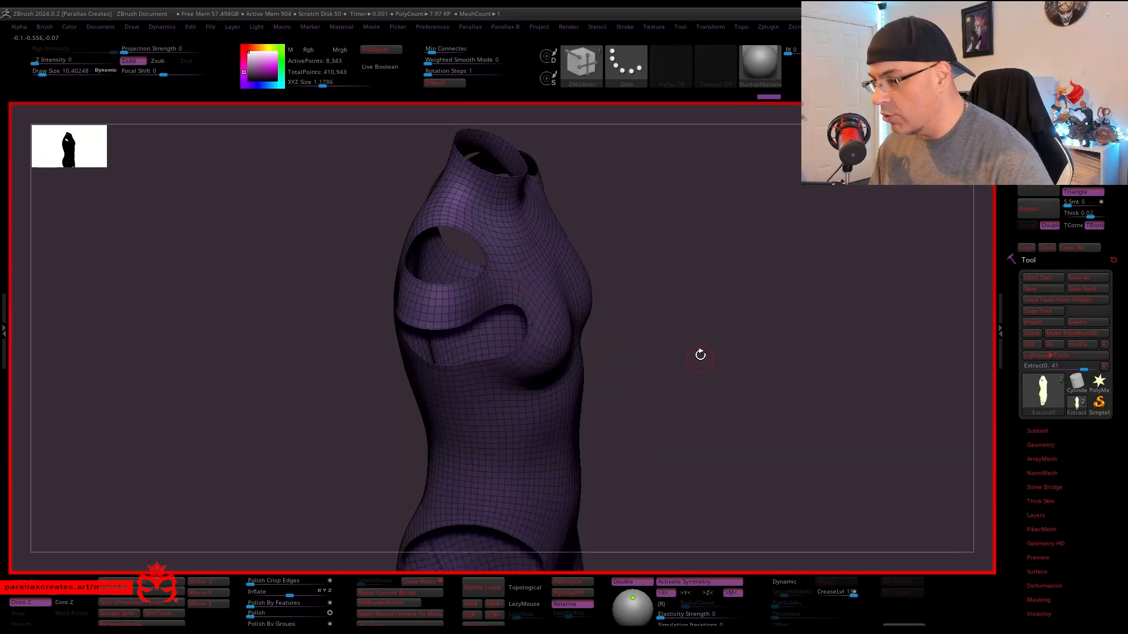
key("ctrl+z")
Complete the seam polyloop between the legs and assign the whole front half of the bodysuit to its own polygroup.
left_click_drag(694, 365, 721, 126, "alt")
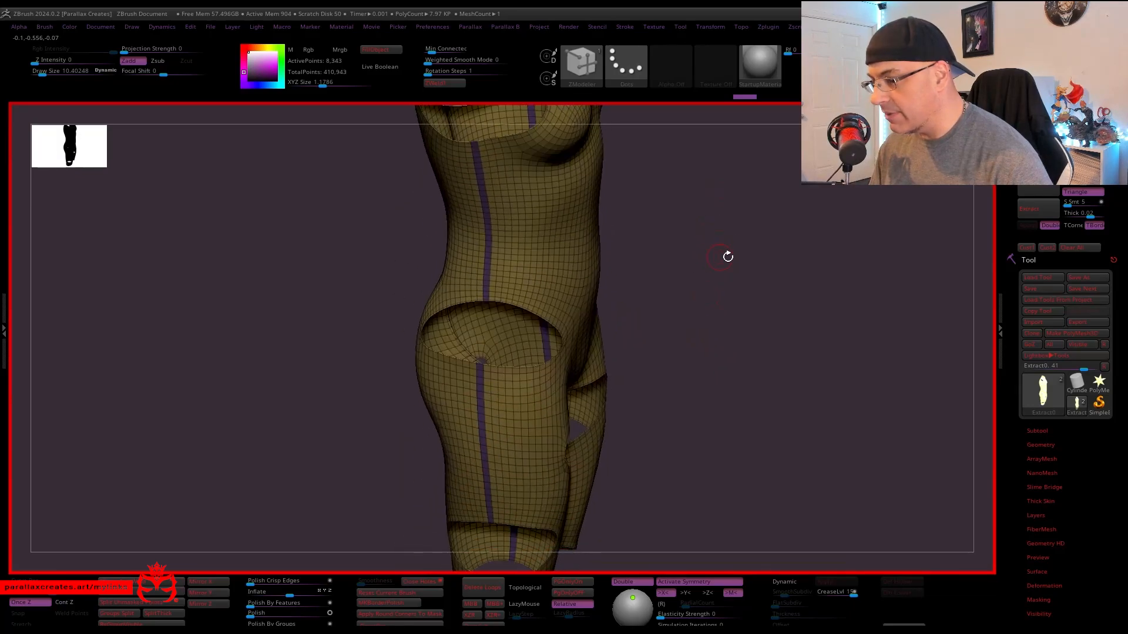
left_click_drag(727, 256, 455, 442)
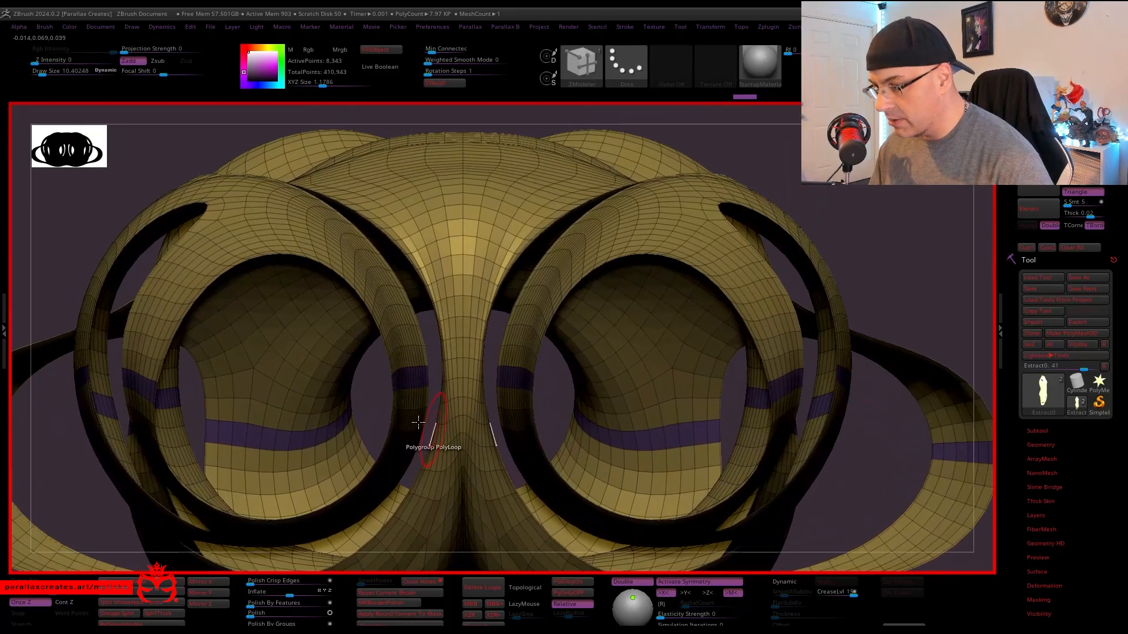
left_click(464, 367)
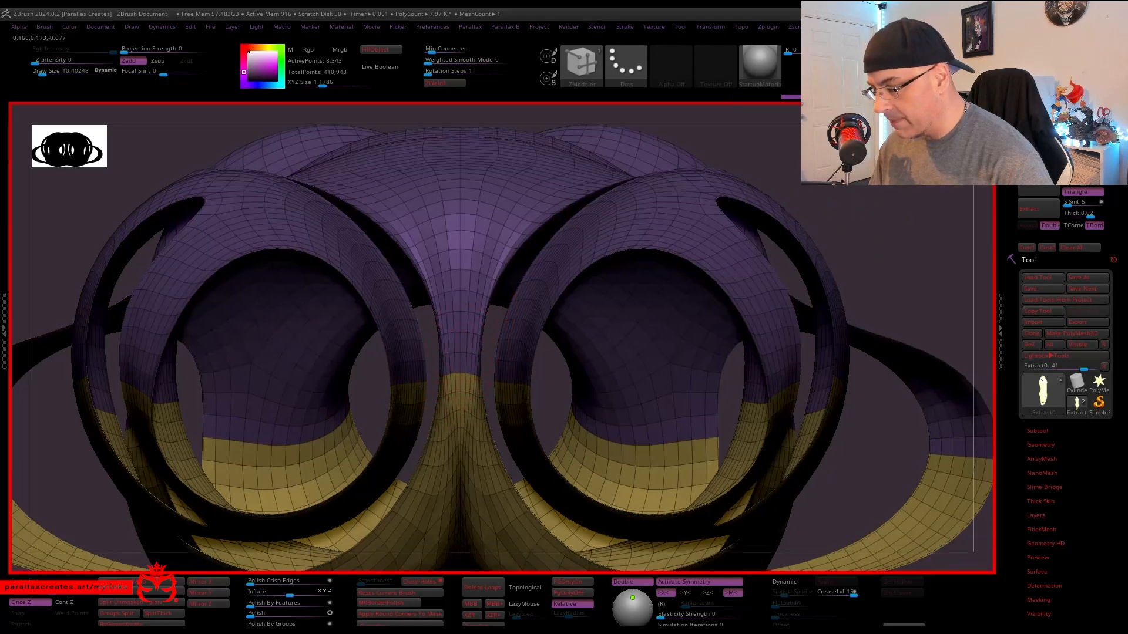
ZRemesh the bodysuit again with KeepGroups turned on alongside Half and Adapt.
mouse_move(863, 328)
left_mouse_down()
mouse_move(856, 249)
mouse_move(843, 262)
mouse_move(814, 237)
mouse_move(810, 252)
mouse_move(805, 239)
mouse_move(745, 269)
mouse_move(745, 194)
mouse_move(773, 212)
mouse_move(740, 226)
mouse_move(736, 149)
mouse_move(730, 188)
mouse_move(787, 333)
mouse_move(662, 317)
mouse_move(662, 301)
mouse_move(738, 315)
left_mouse_up()
key("space")
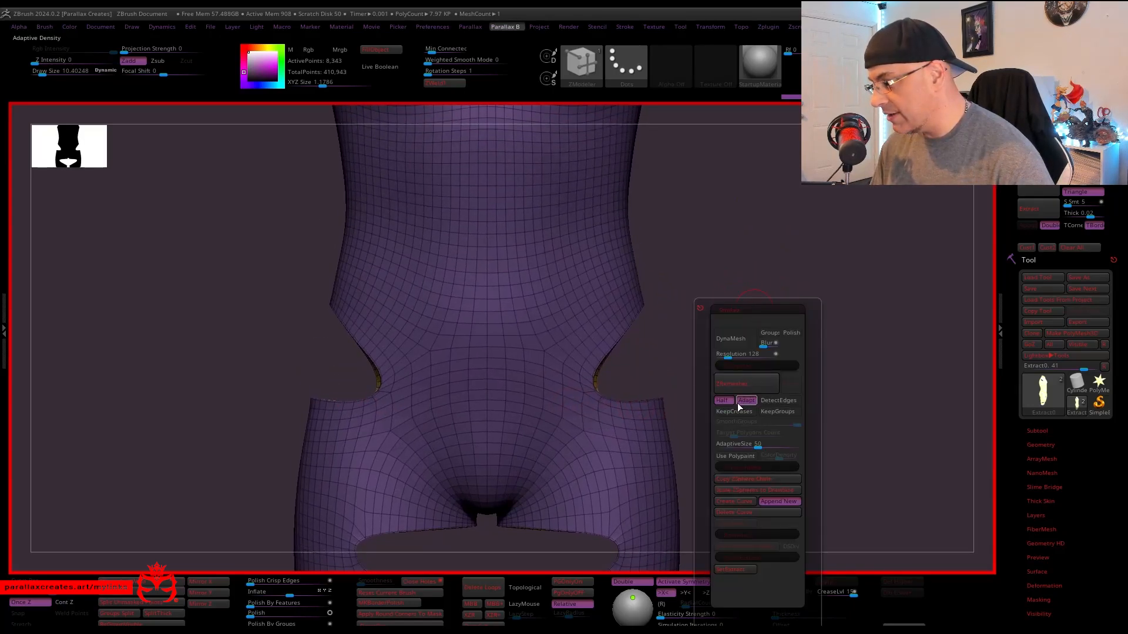
left_click(766, 412)
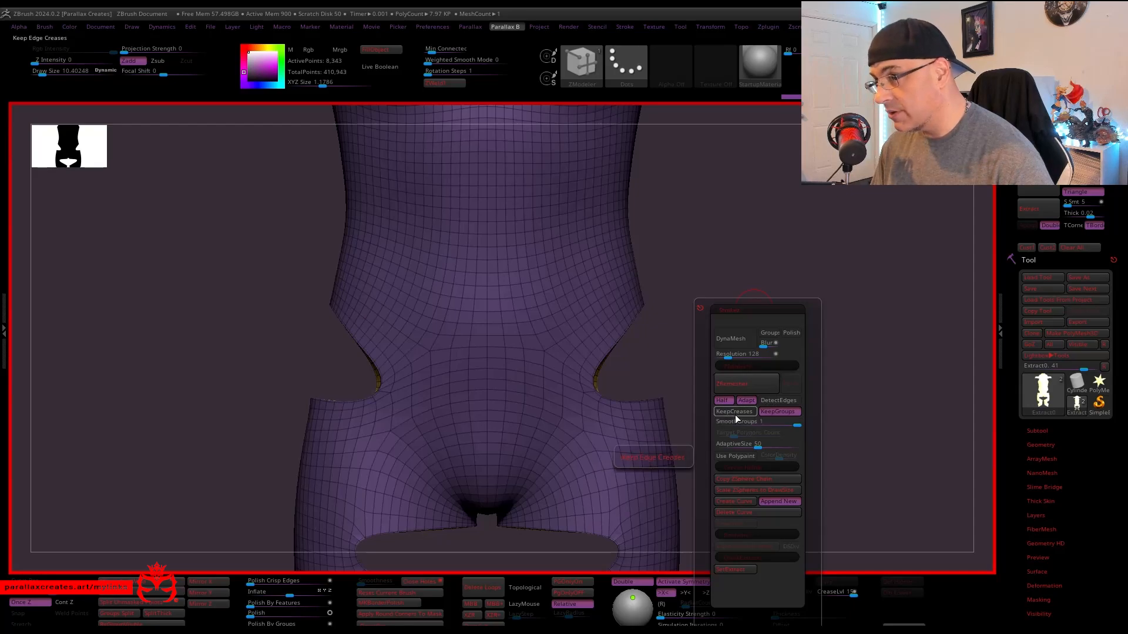
left_click(736, 387)
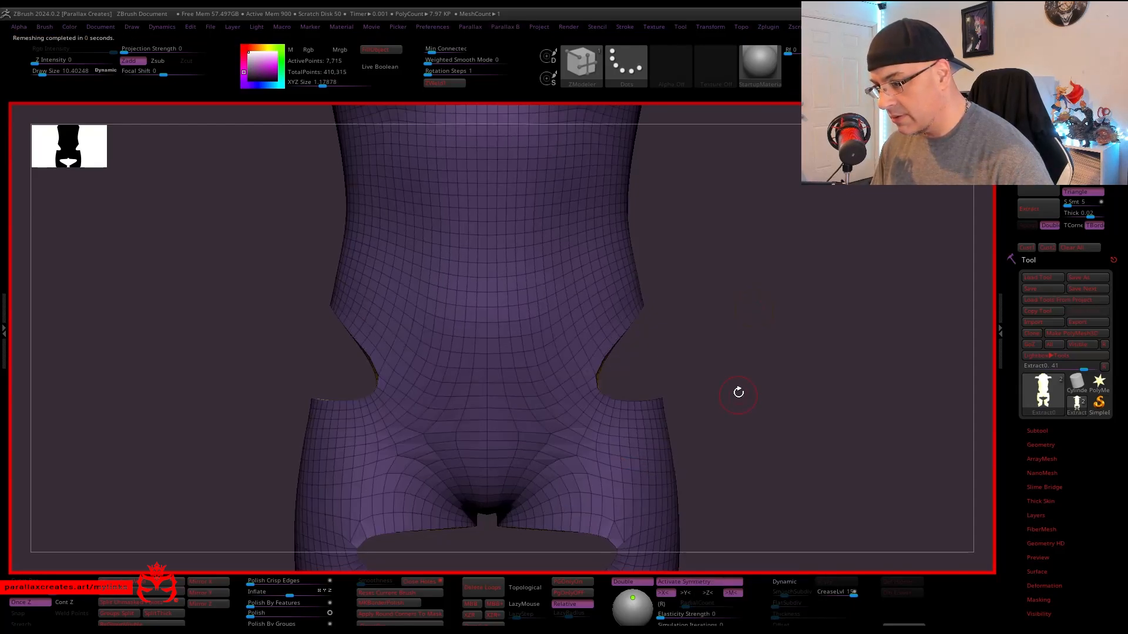
Split the bodysuit across the hips, front and back, giving the lower body and legs a separate polygroup from the torso.
mouse_move(738, 392)
left_mouse_down()
mouse_move(717, 239)
mouse_move(831, 240)
mouse_move(822, 211)
mouse_move(725, 247)
mouse_move(733, 234)
mouse_move(764, 277)
left_mouse_up()
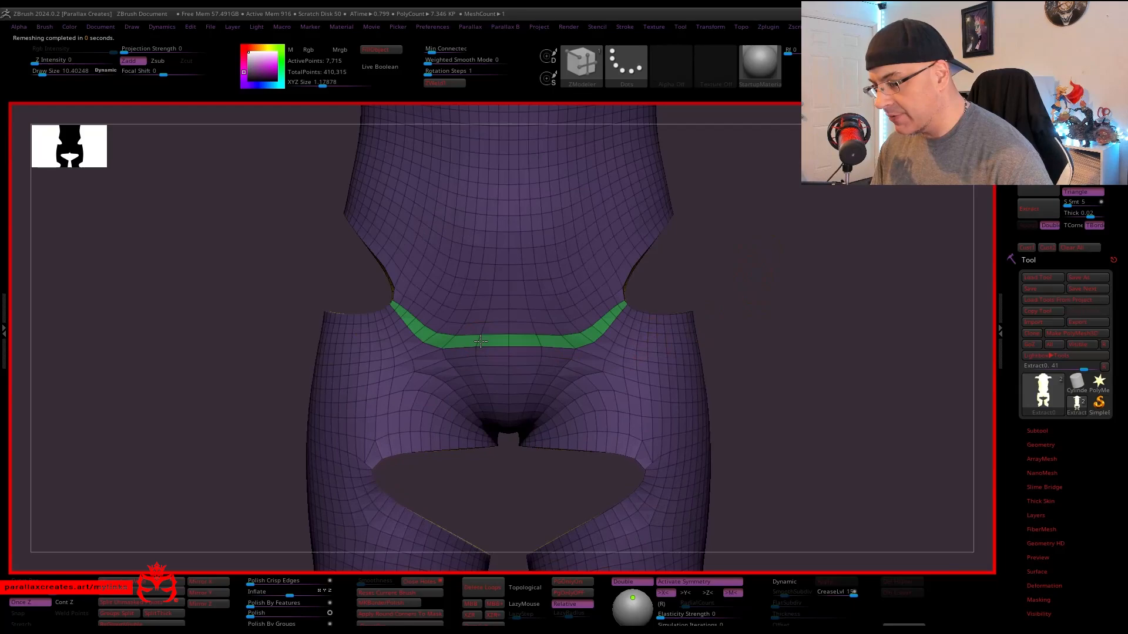
right_click_drag(510, 335, 434, 367)
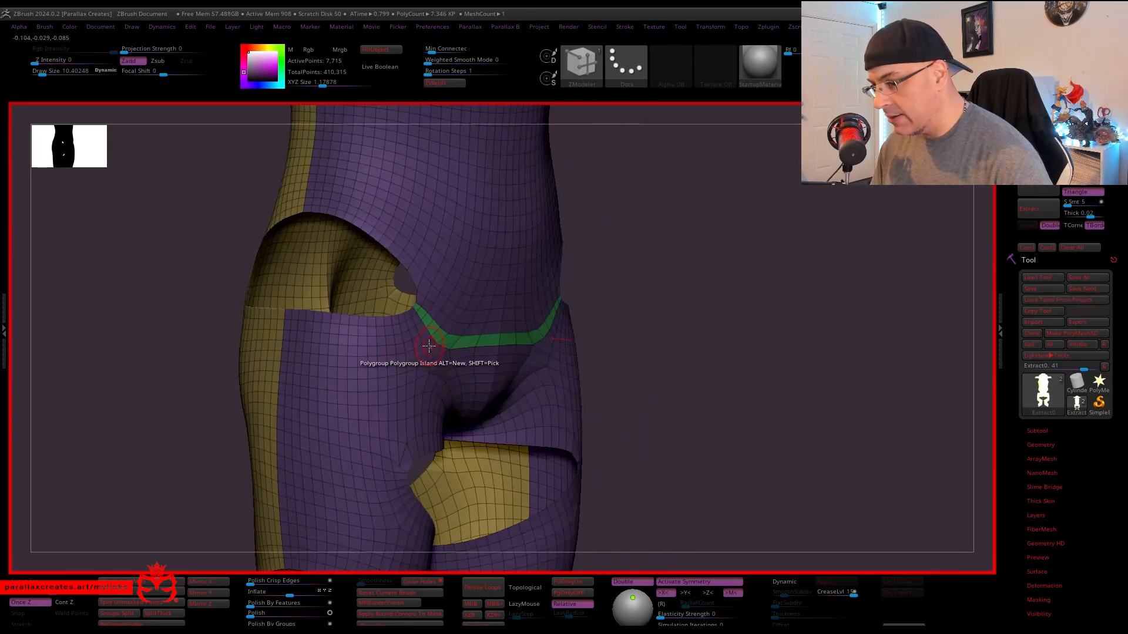
right_click_drag(434, 355, 756, 321)
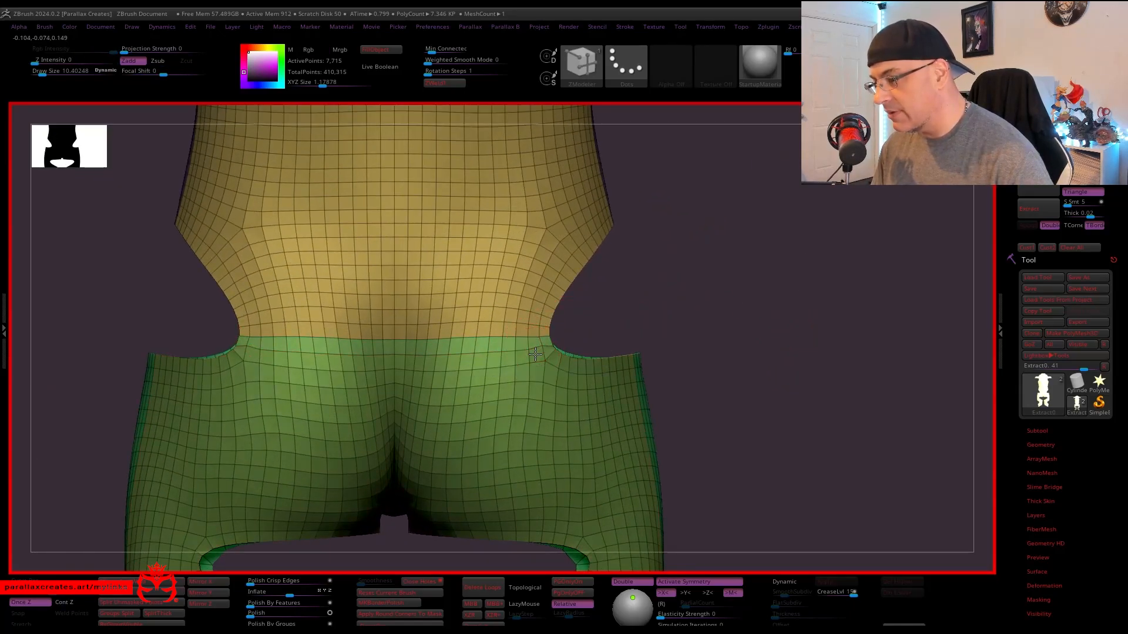
Unwrap the bodysuit's UVs in UV Master with Symmetry and Polygroups enabled.
right_click_drag(535, 353, 666, 280, "ctrl")
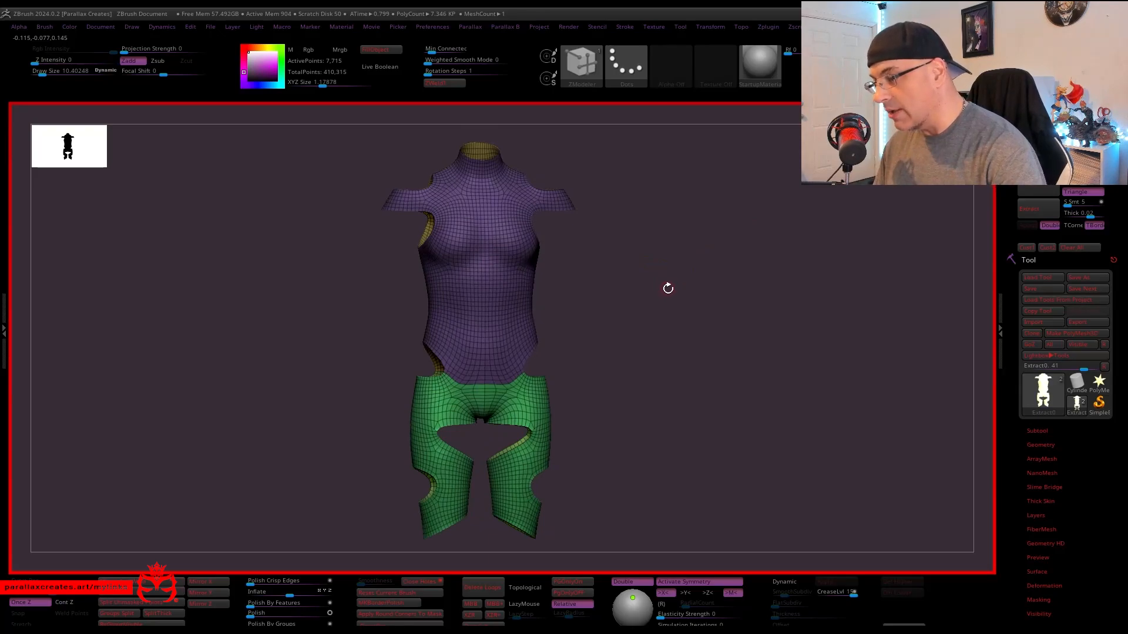
key("shift+f")
right_click_drag(667, 289, 707, 297)
key("shift+f")
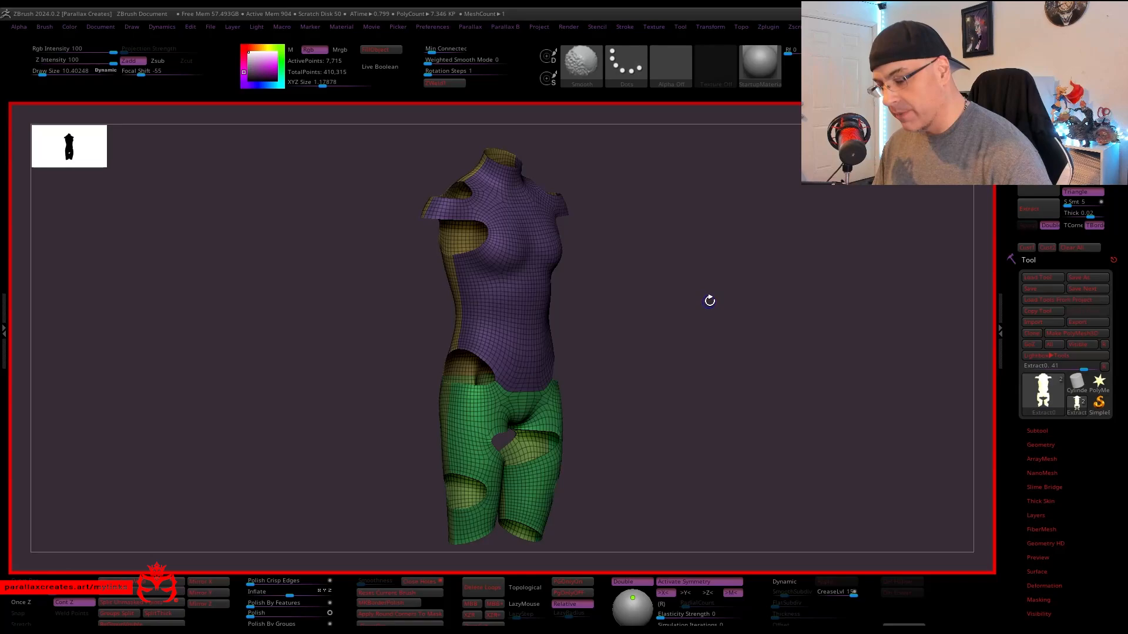
left_click(769, 27)
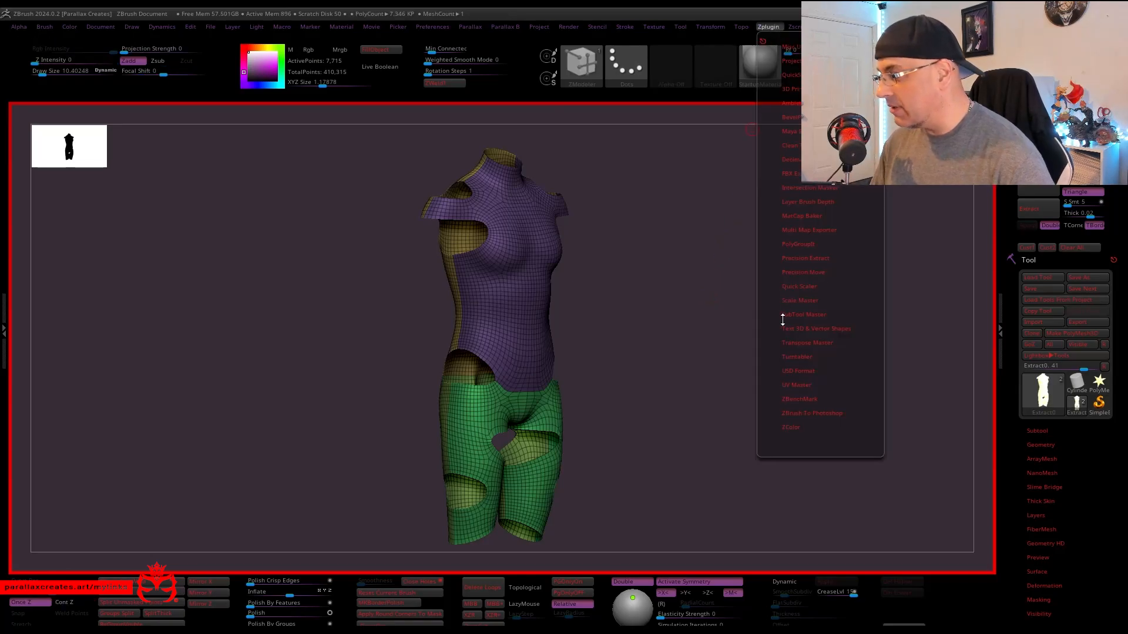
left_click(799, 385)
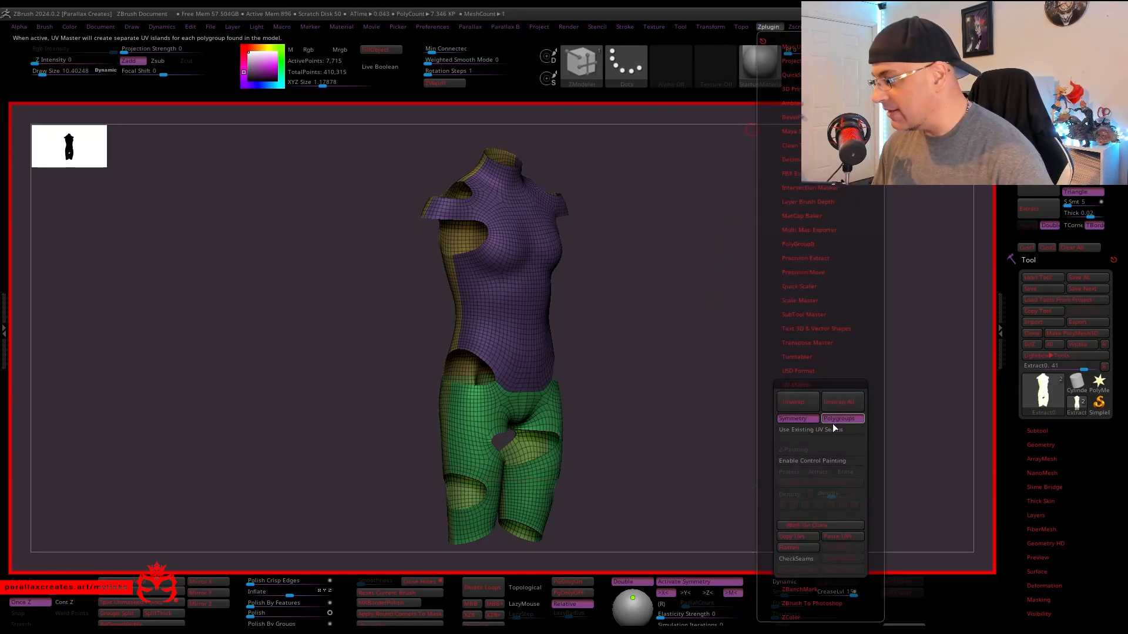
left_click(802, 404)
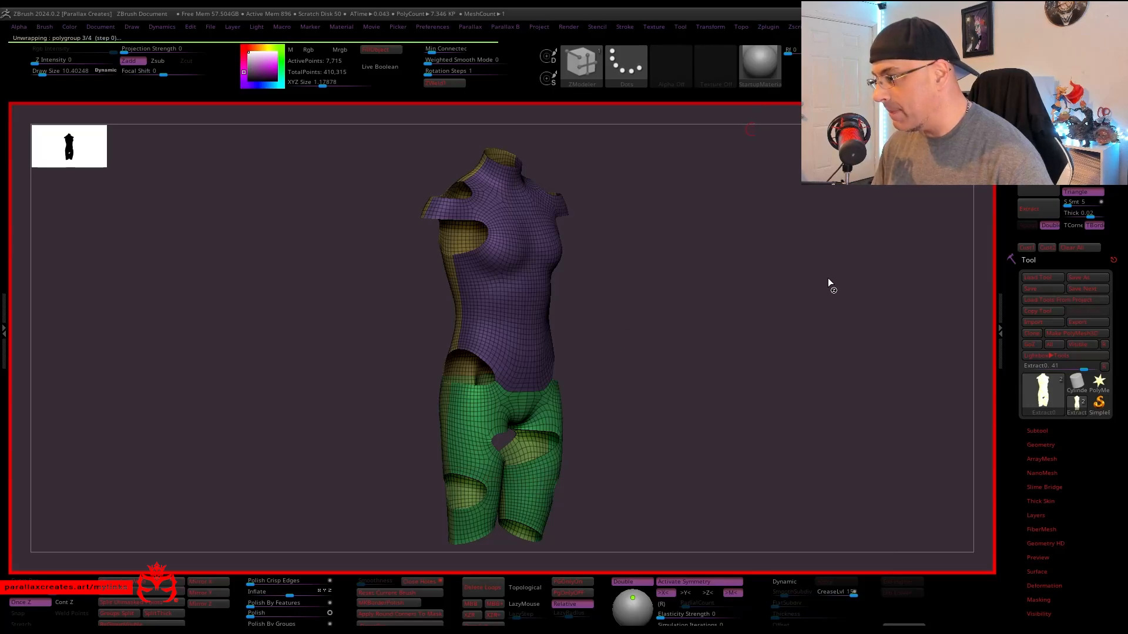
Flatten the bodysuit's unwrapped UVs to inspect the islands, and unflatten them back to the 3D mesh.
left_click(774, 30)
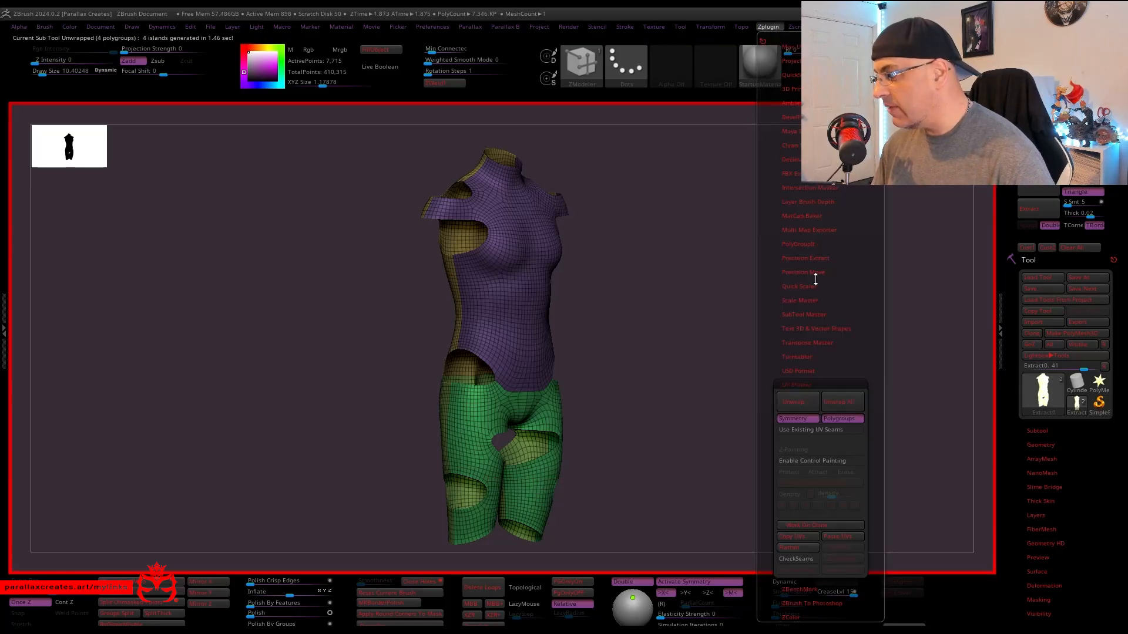
left_click(794, 547)
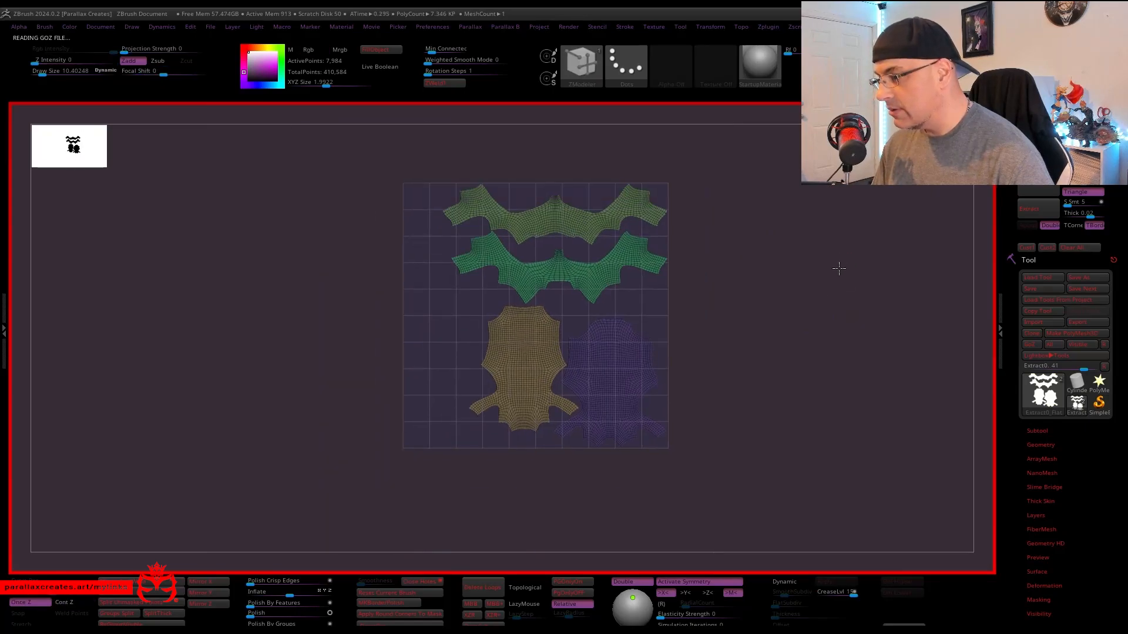
left_click(768, 30)
left_click(827, 548)
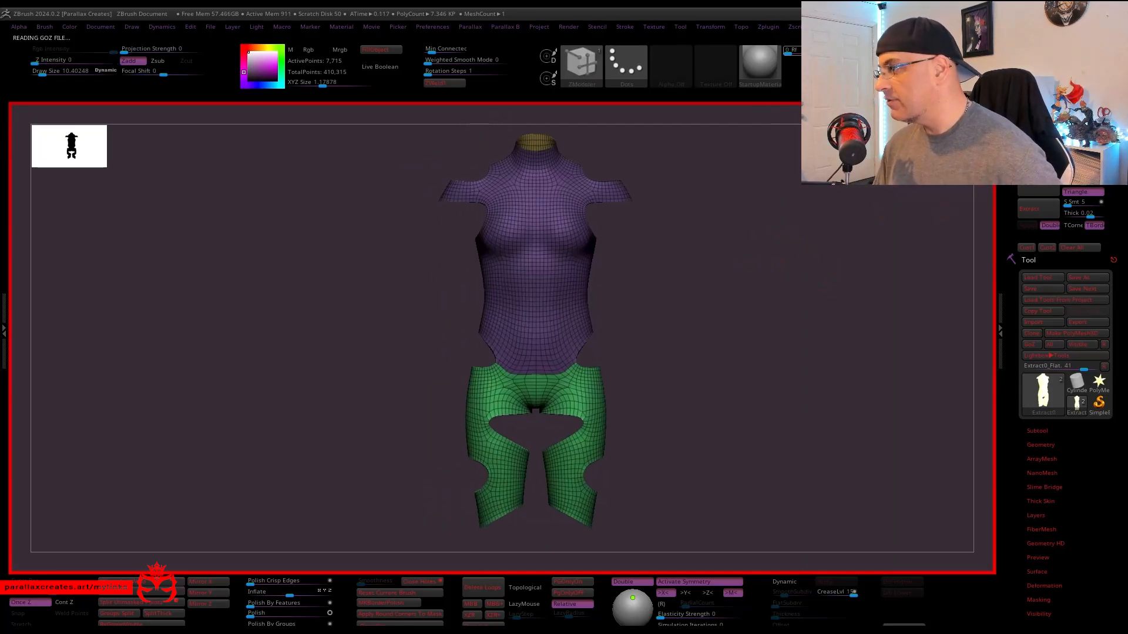
Export the selected bodysuit through the FBX ExportImport plugin.
left_click(779, 28)
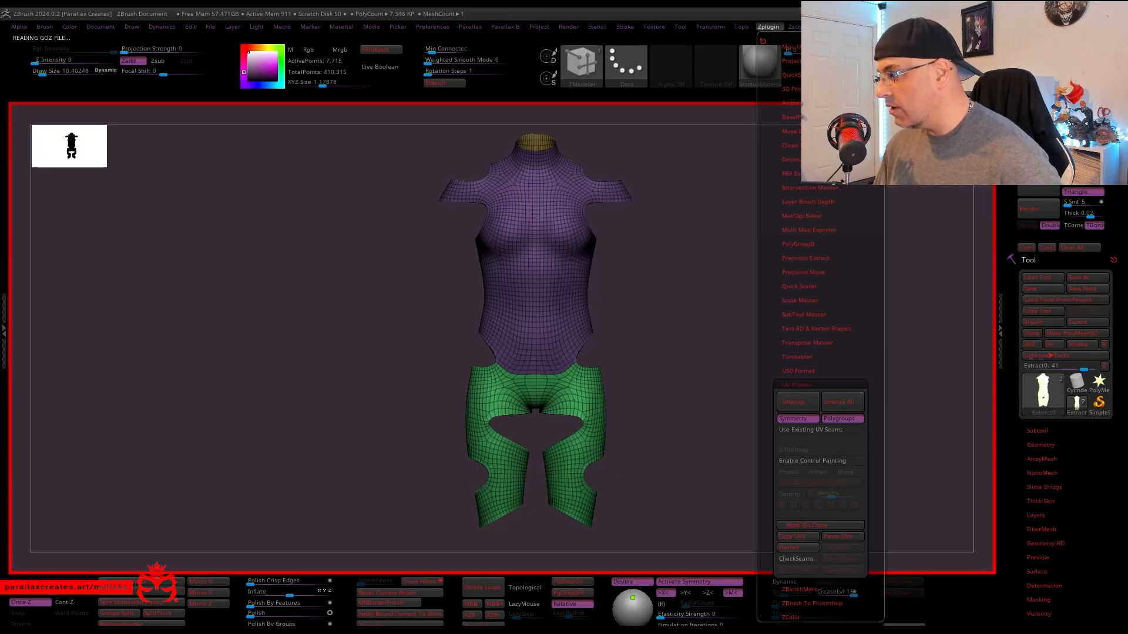
left_click(790, 174)
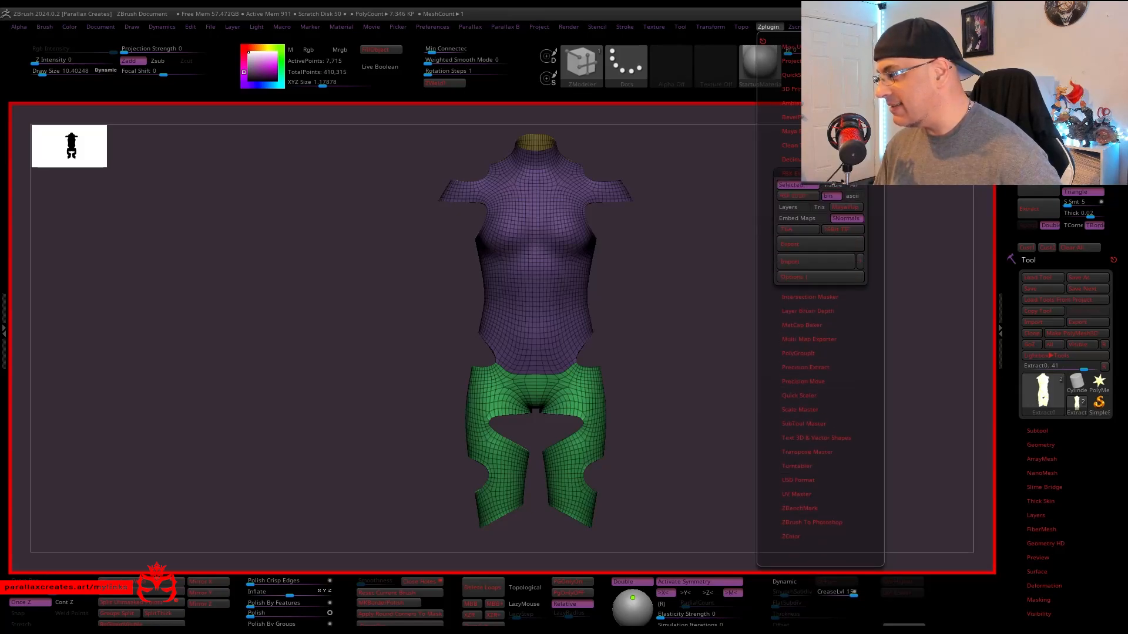
left_click(818, 278)
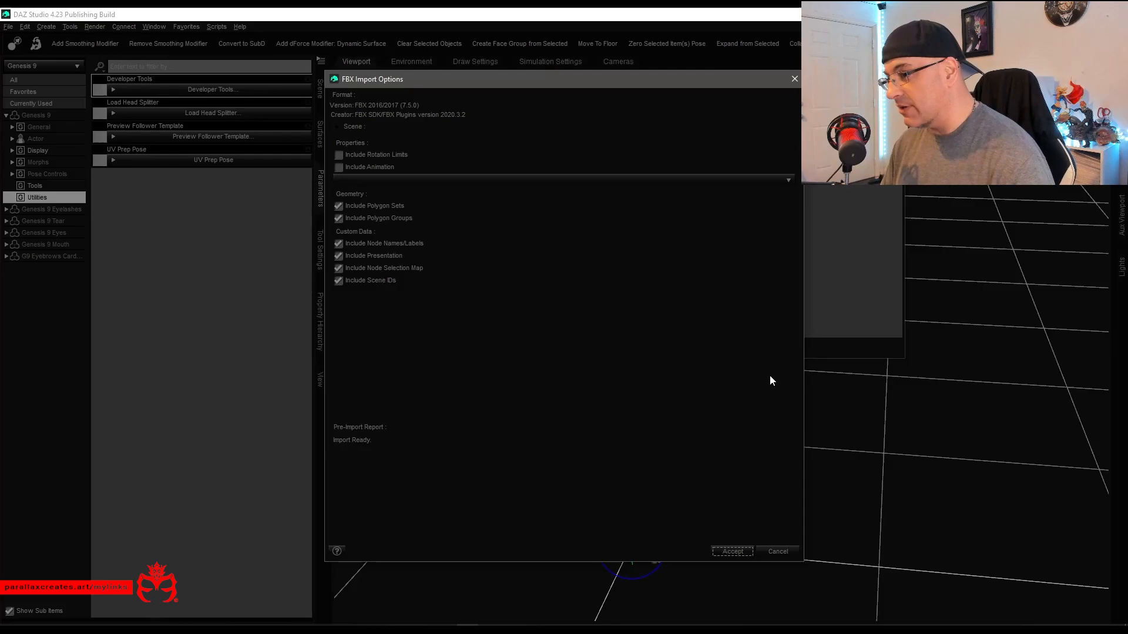
In DAZ Studio, import the bodysuit FBX with polygon sets, polygon groups and all custom data included, without rotation limits or animation.
left_click_drag(618, 78, 634, 77)
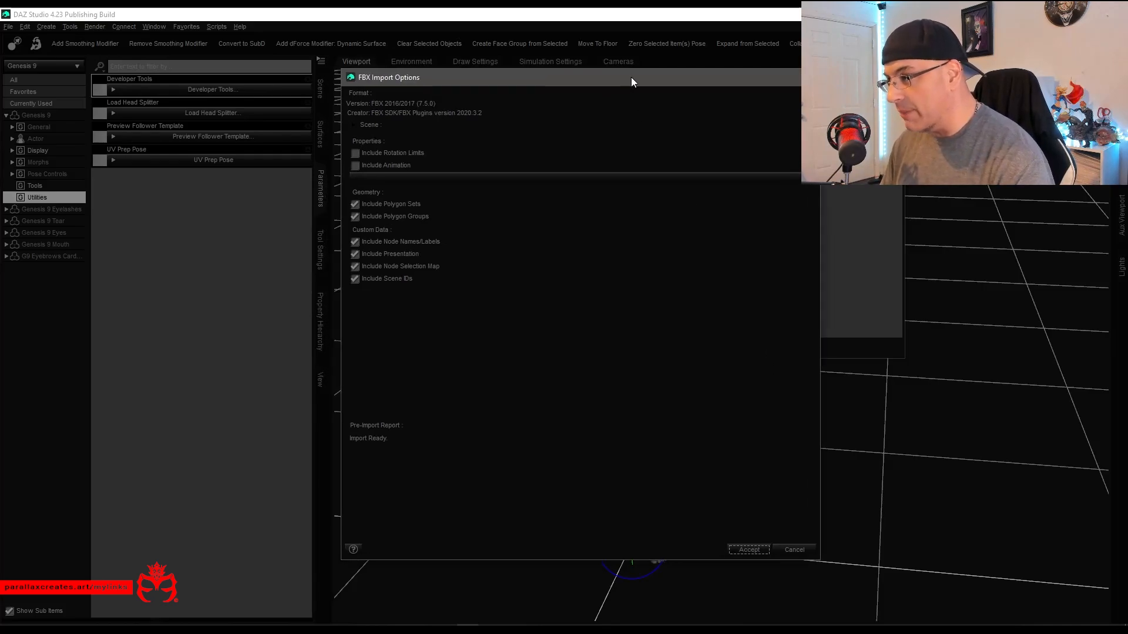
left_click(567, 266)
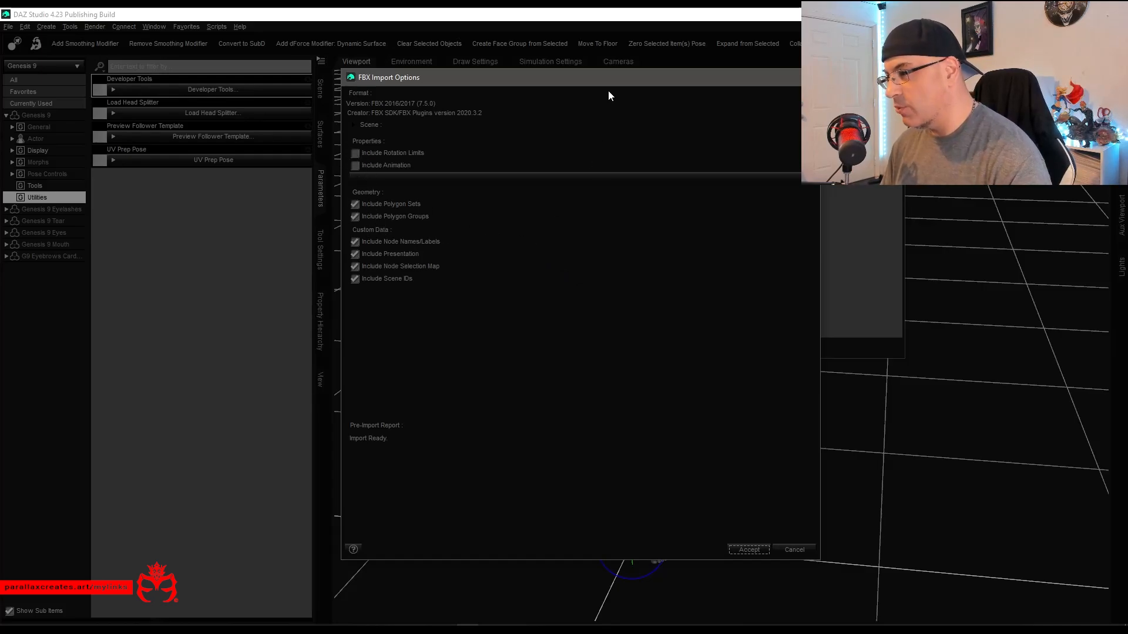
left_click_drag(585, 78, 600, 76)
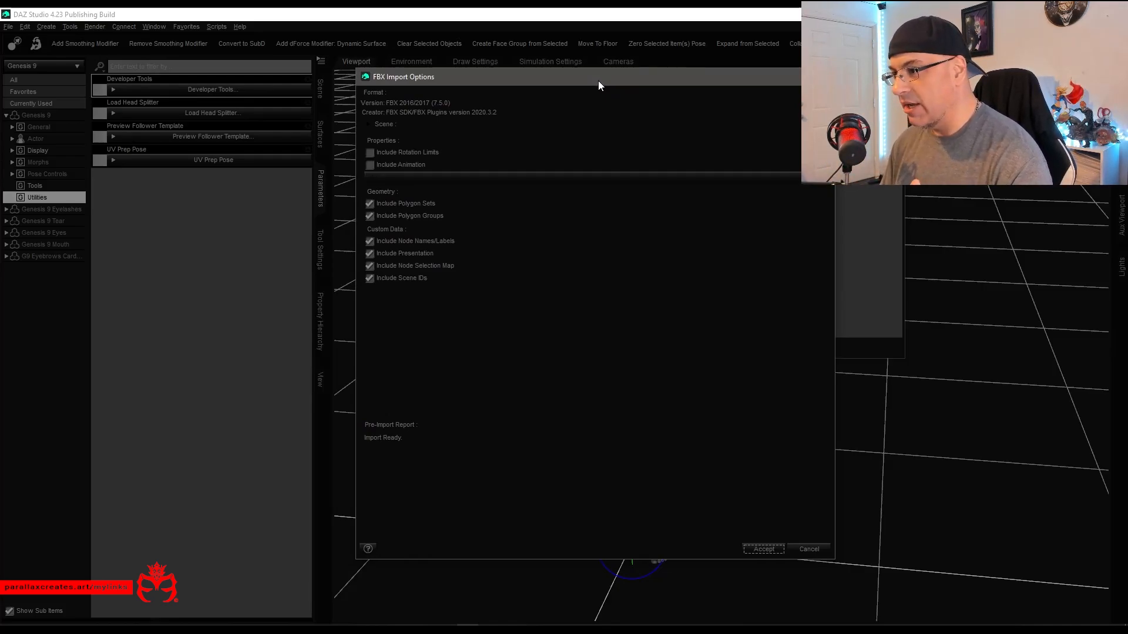
mouse_move(599, 81)
left_mouse_down()
mouse_move(613, 81)
mouse_move(608, 93)
left_mouse_up()
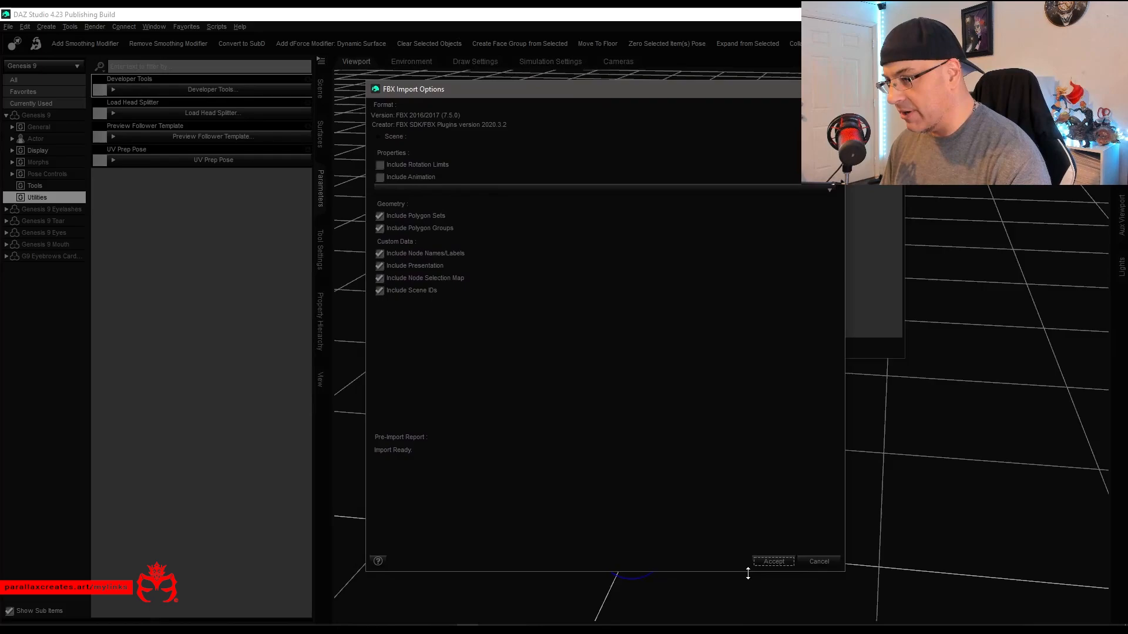
left_click(773, 562)
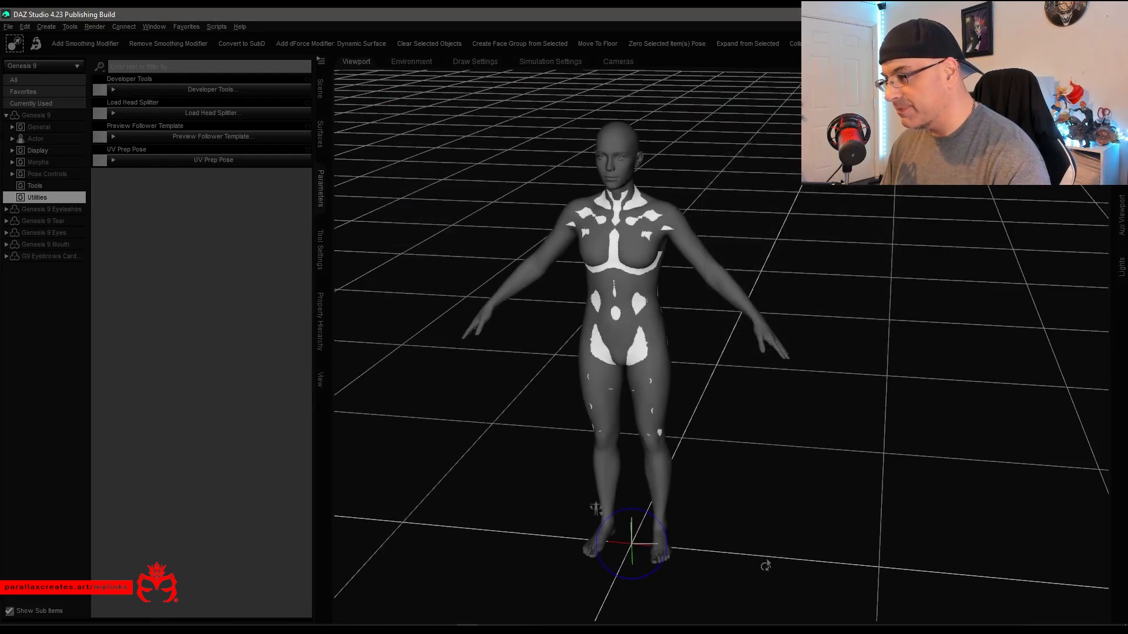
Select Genesis 9, open the Developer Tools from its utilities and place their window beside the figure.
left_click_drag(759, 415, 810, 352)
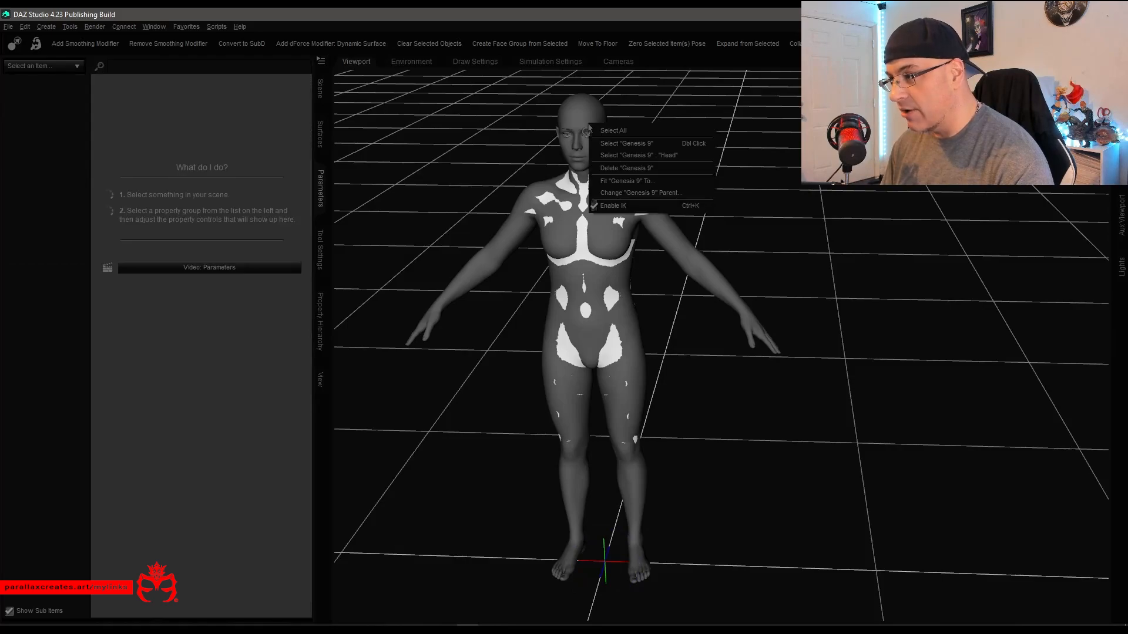
left_click(625, 143)
left_click(31, 83)
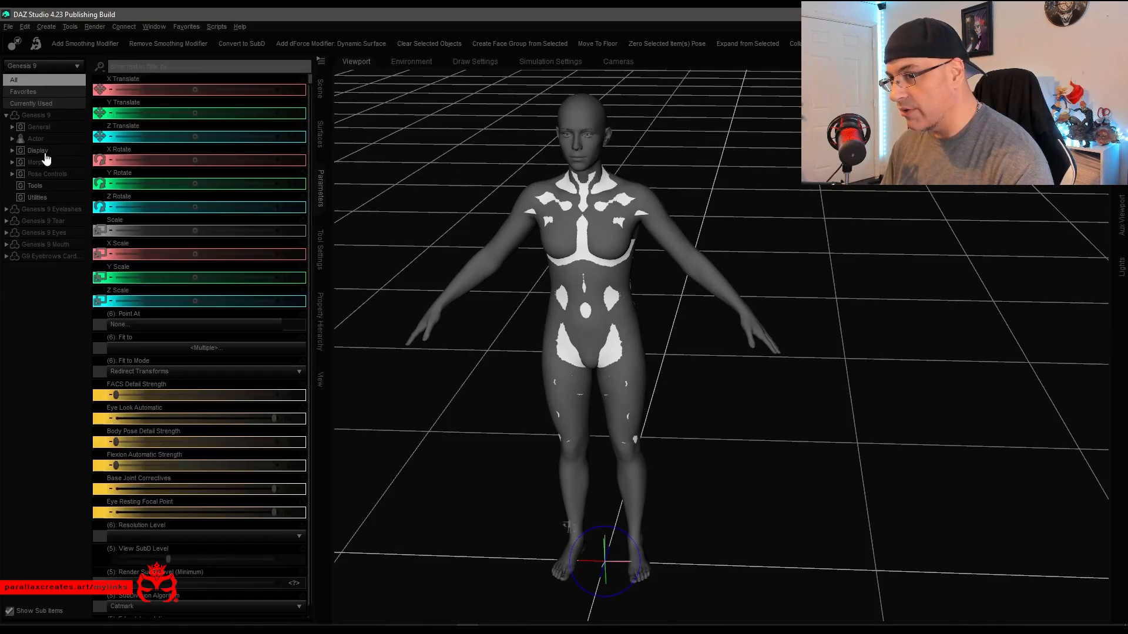
left_click(50, 199)
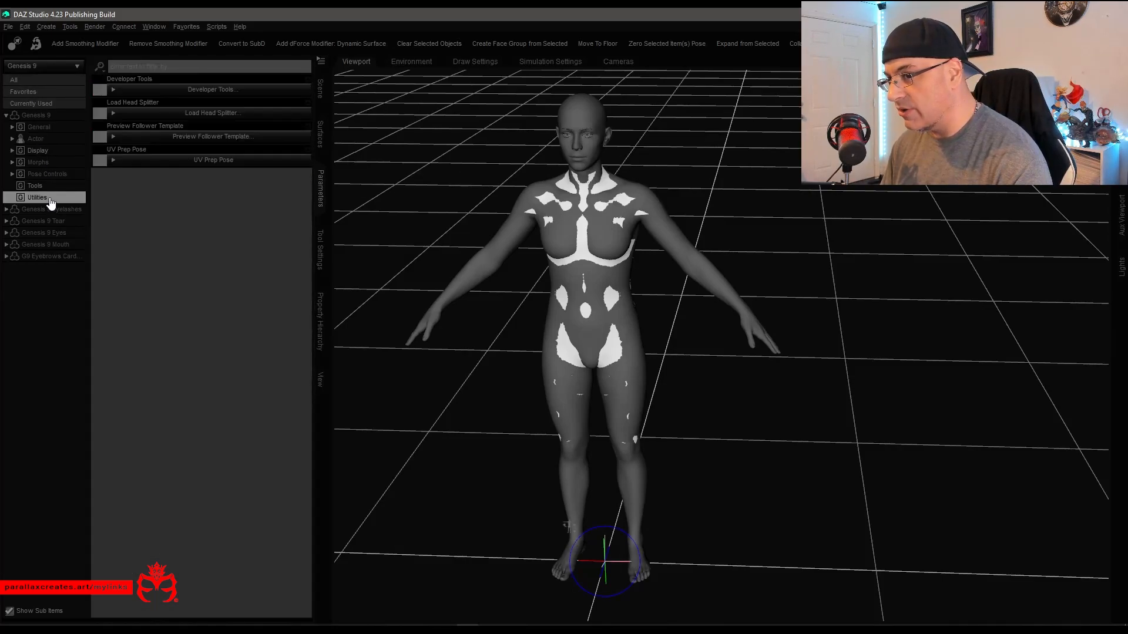
left_click(229, 90)
left_click_drag(144, 365, 449, 116)
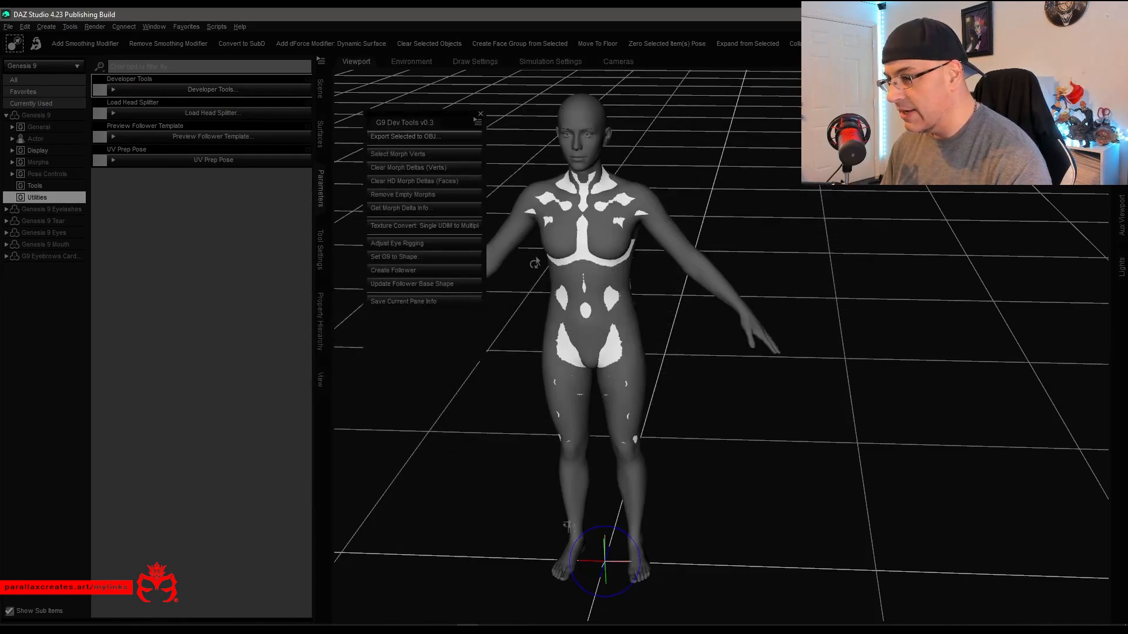
Select the imported Workflow_Suit and convert it into a Genesis 9 clothing item with Create Follower.
middle_click_drag(594, 317, 639, 312)
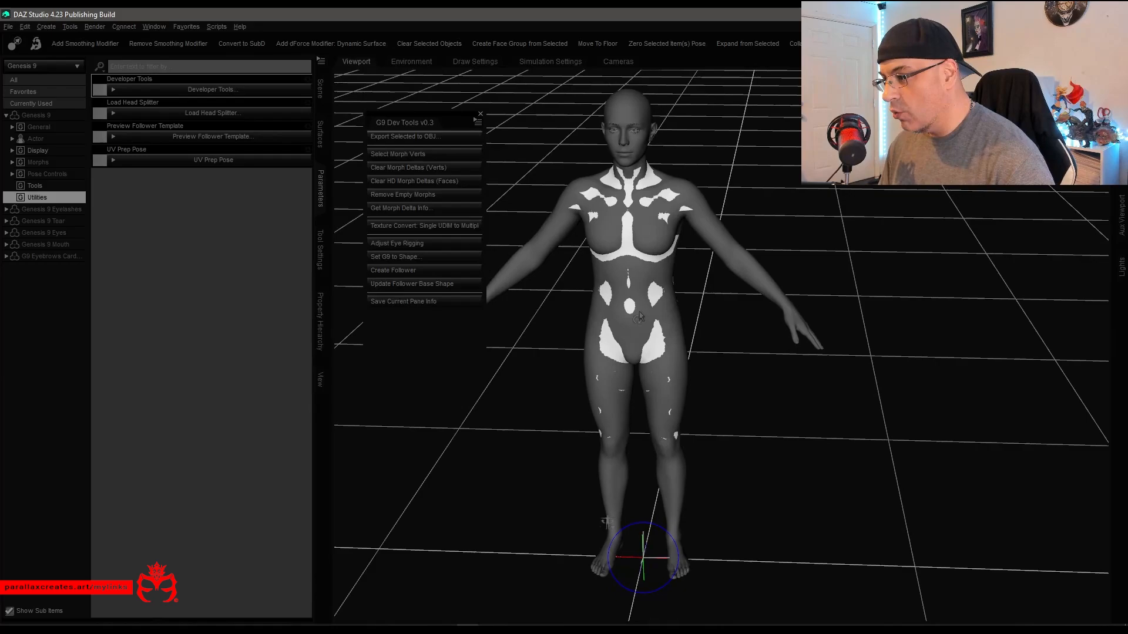
right_click(650, 185)
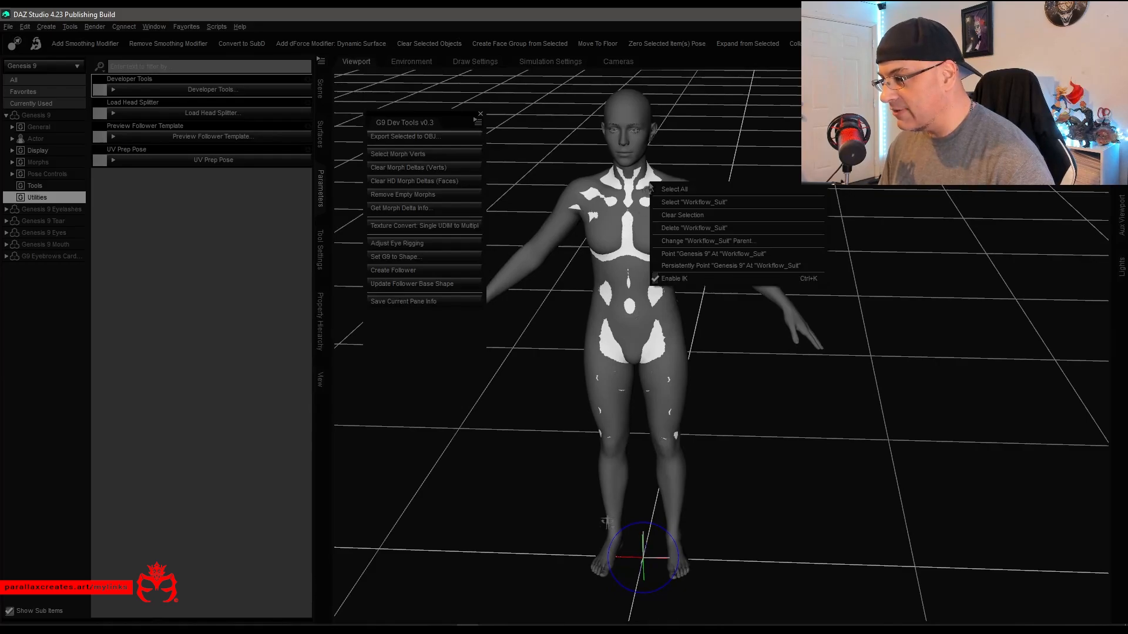
left_click(688, 208)
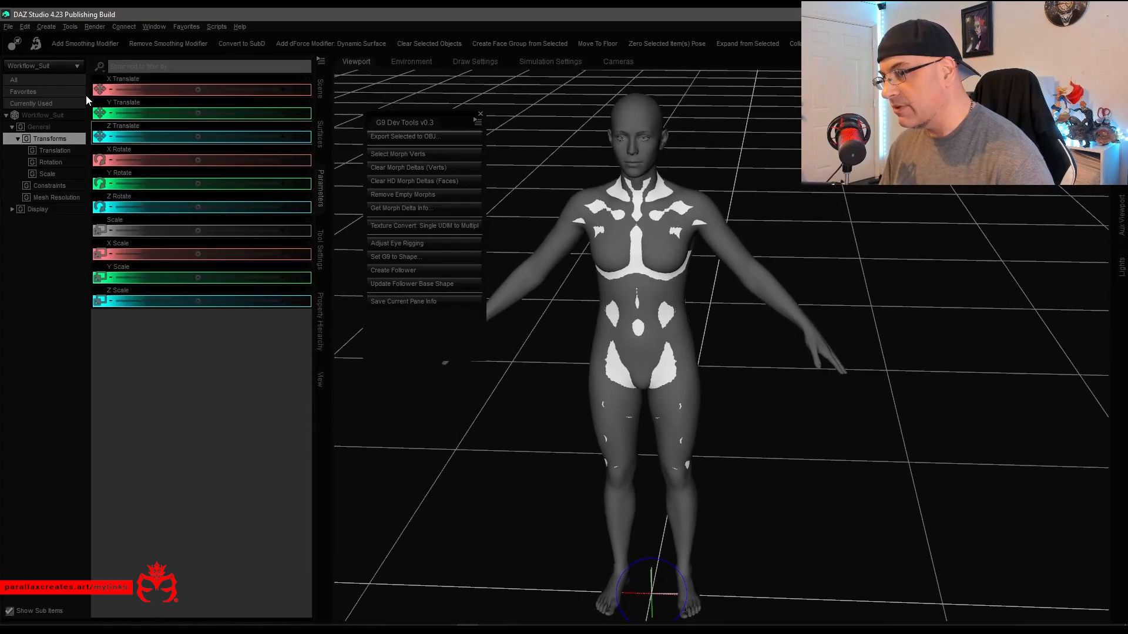
left_click(81, 81)
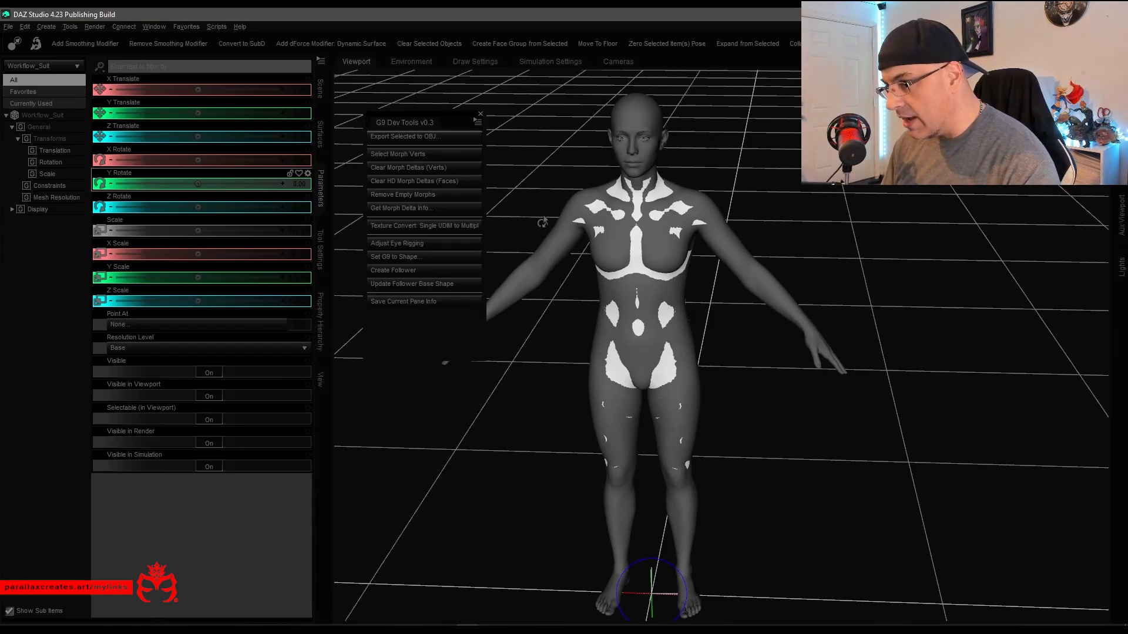
left_click(438, 273)
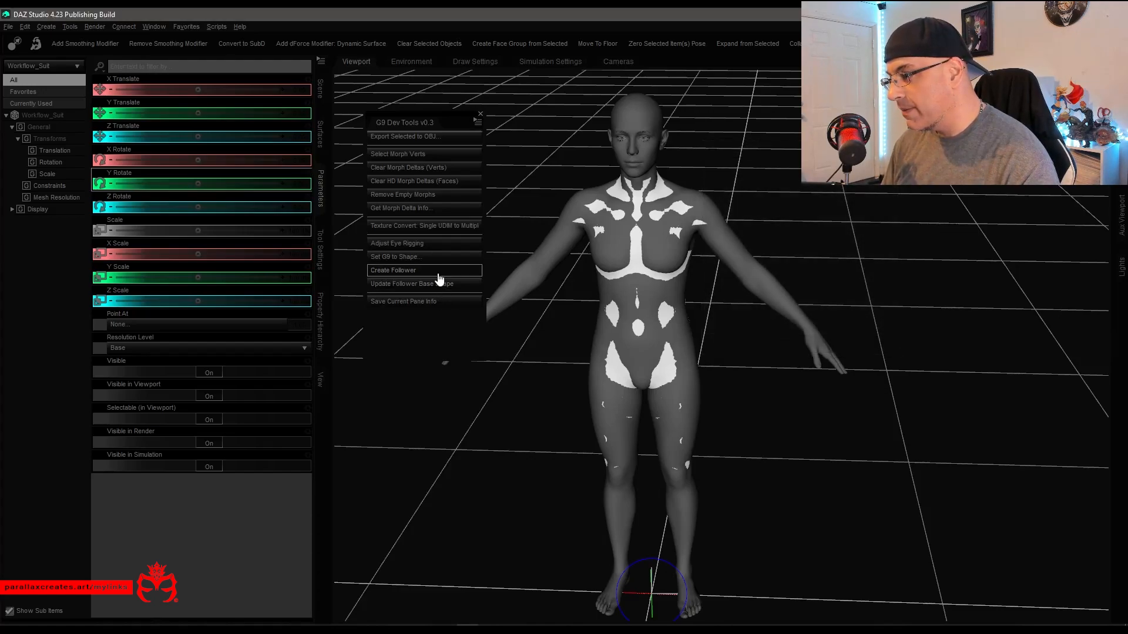
left_click(563, 332)
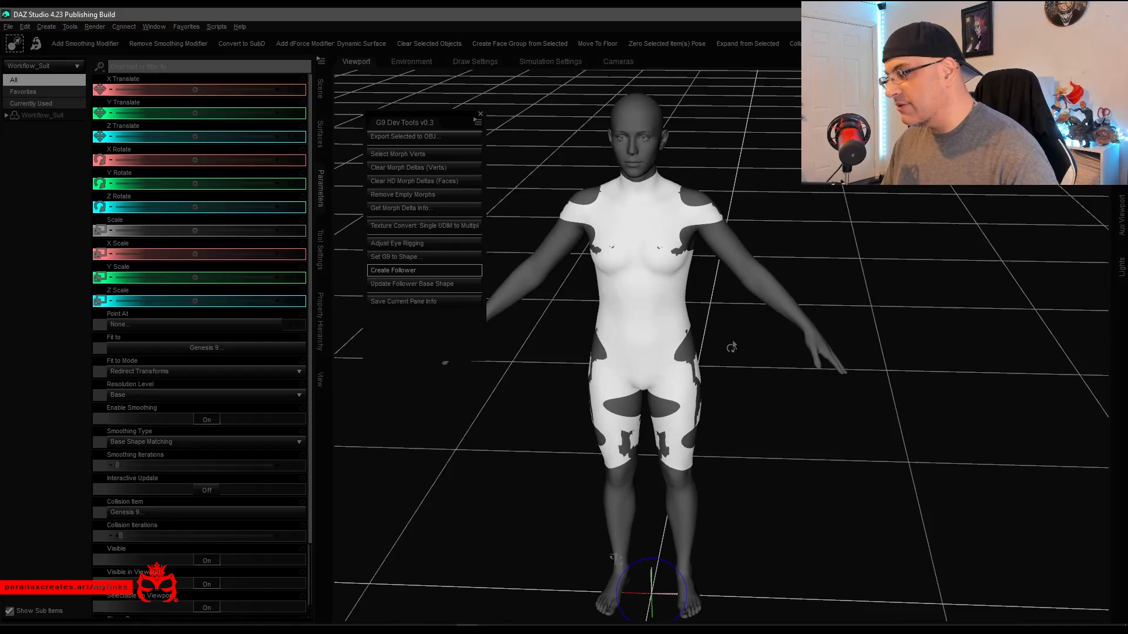
Swing both Genesis 9 thighs outward and bend the spine to test how the suit follows the pose.
scroll(760, 324, "up", 4)
left_click(684, 385)
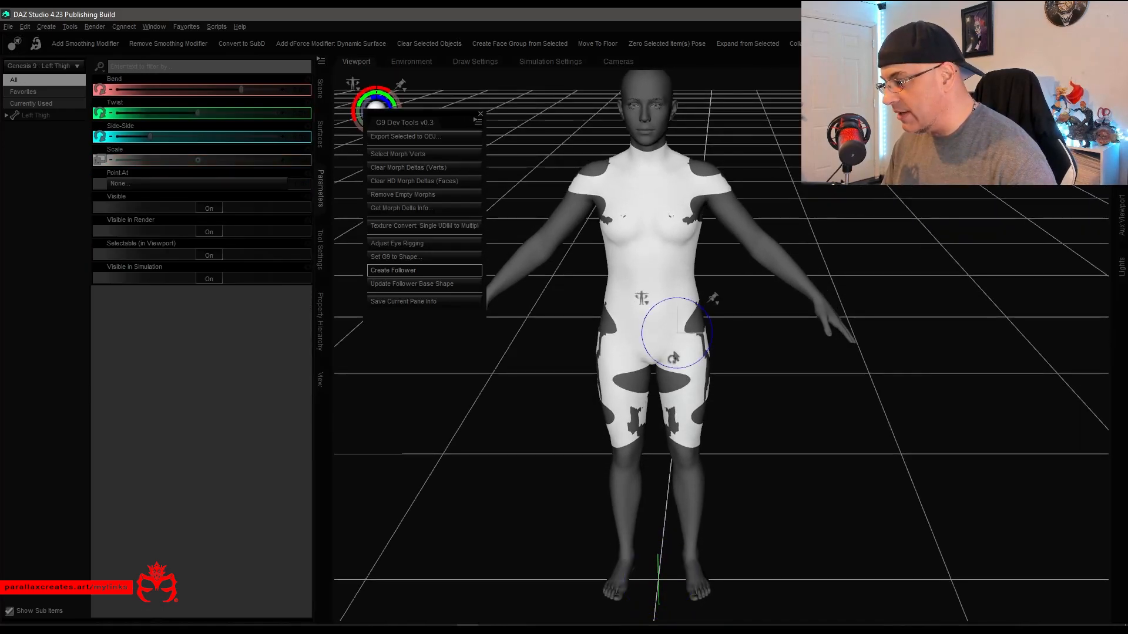
left_click_drag(680, 337, 792, 374)
left_click(643, 348)
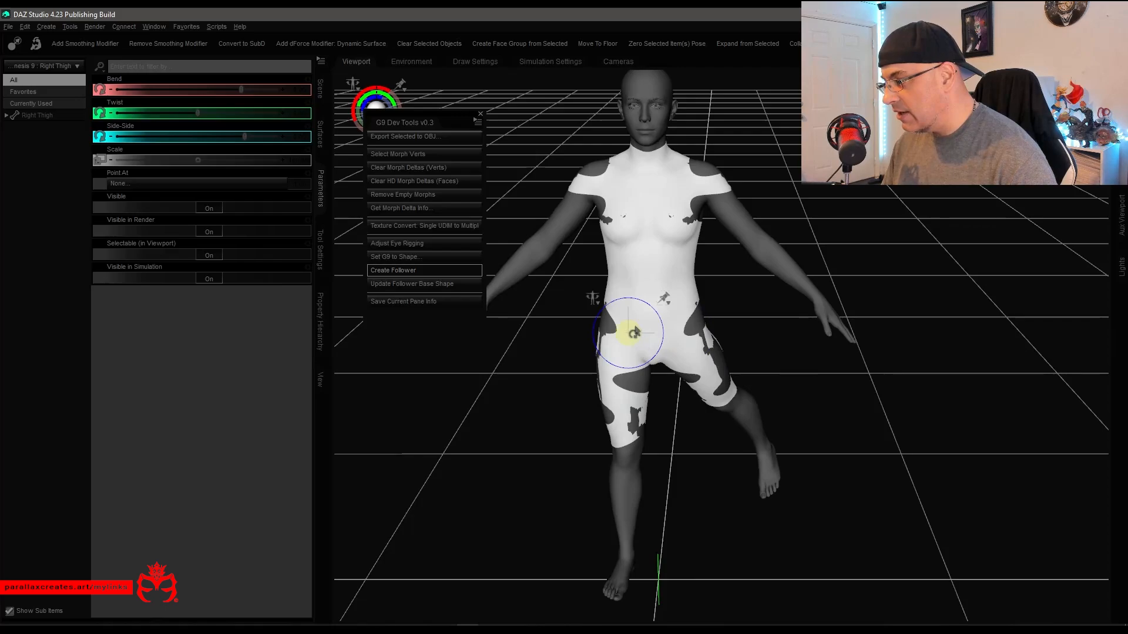
left_click_drag(633, 333, 752, 307)
middle_click_drag(628, 265, 634, 274)
left_click(655, 225)
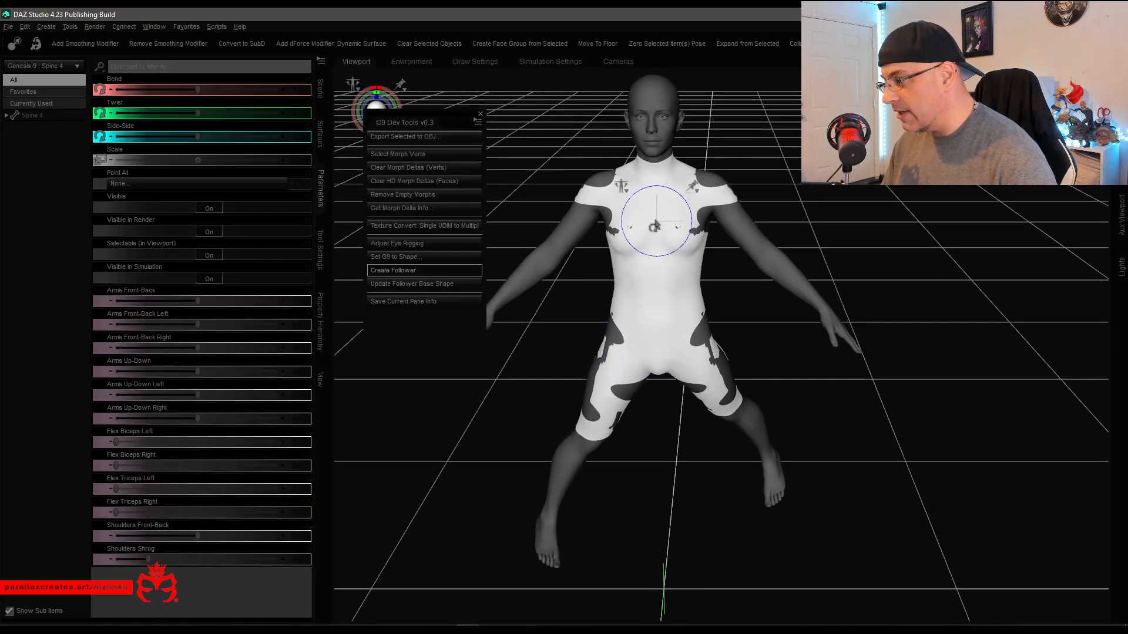
left_click(662, 290)
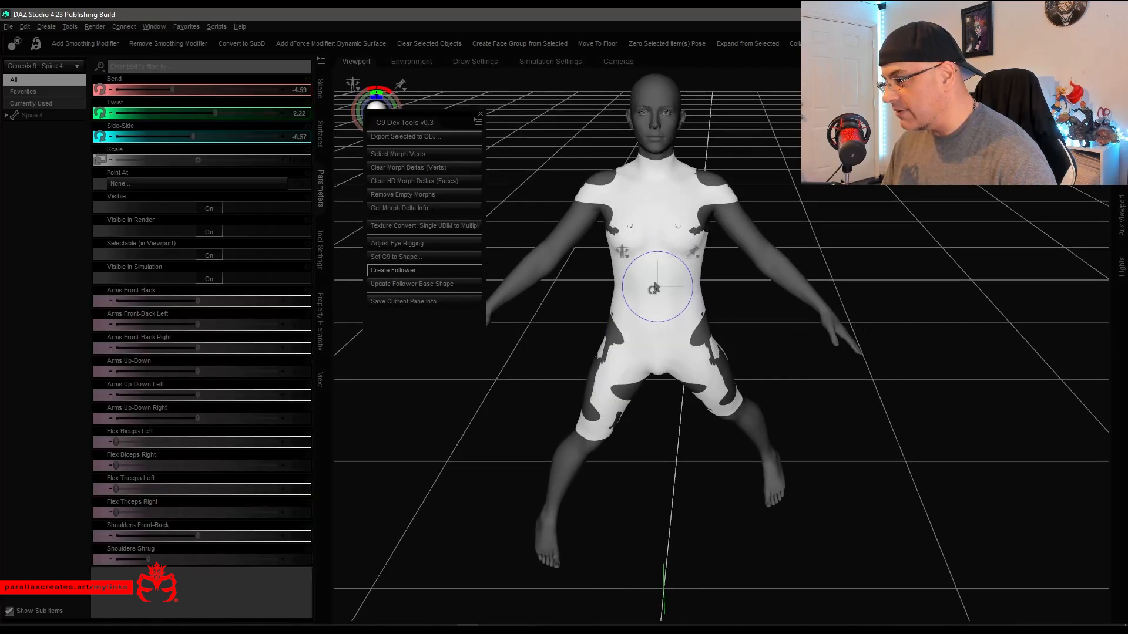
left_click_drag(662, 291, 775, 346)
Undo the test poses of the spine and both thighs.
key("ctrl+z")
key("ctrl+z")
key("ctrl+z")
key("ctrl+z")
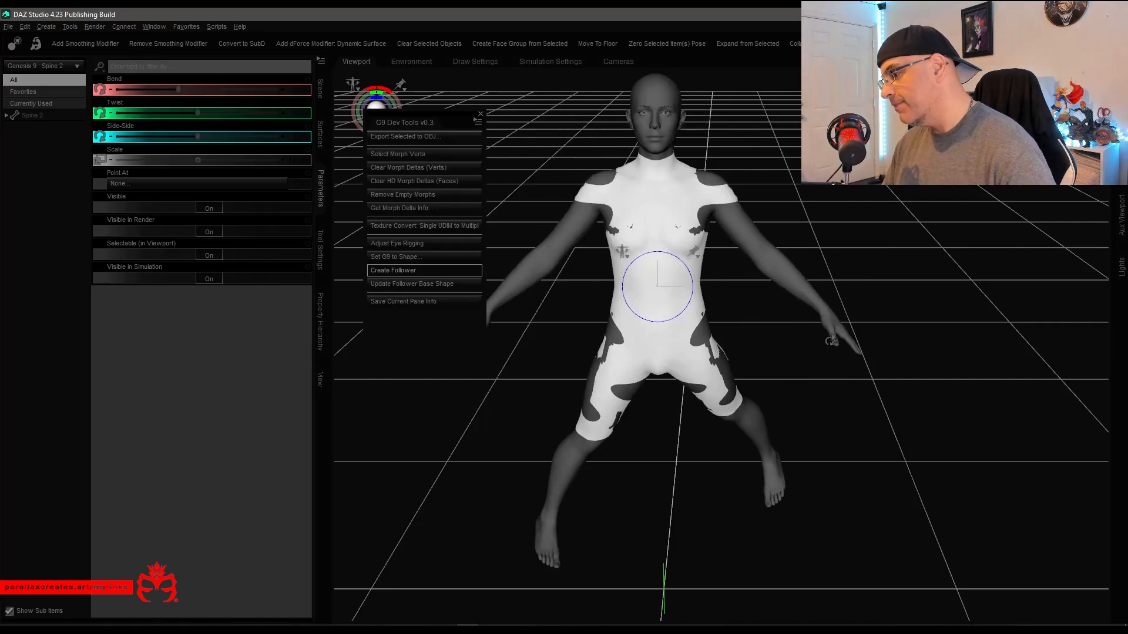
left_click_drag(825, 334, 862, 277, "alt")
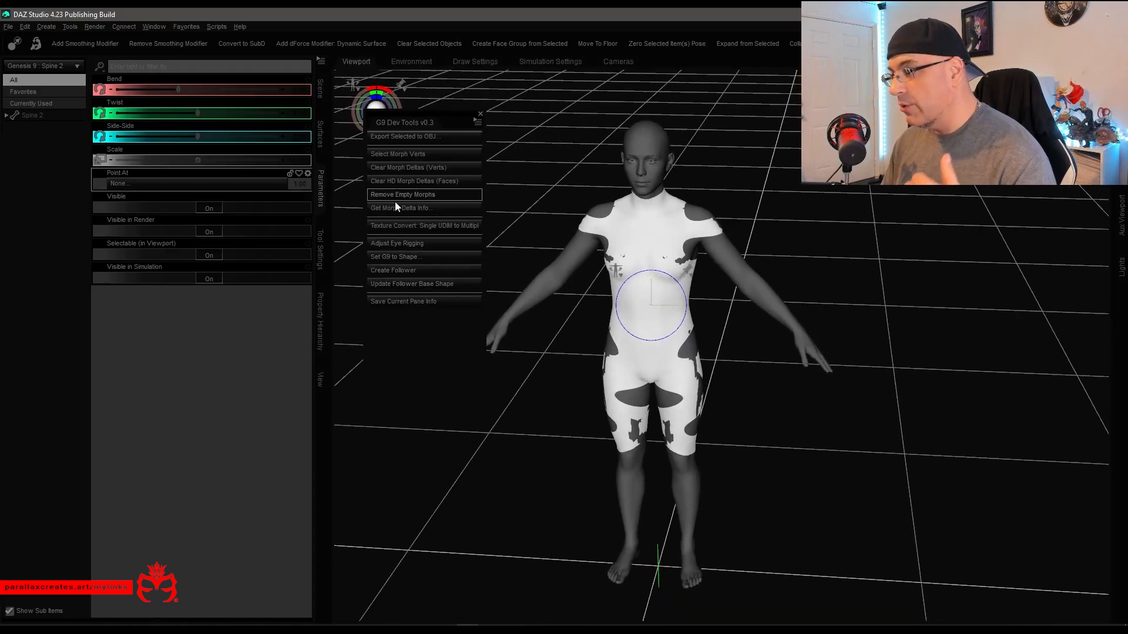
Select the whole Genesis 9 figure and close the G9 Dev Tools window.
left_click(692, 186)
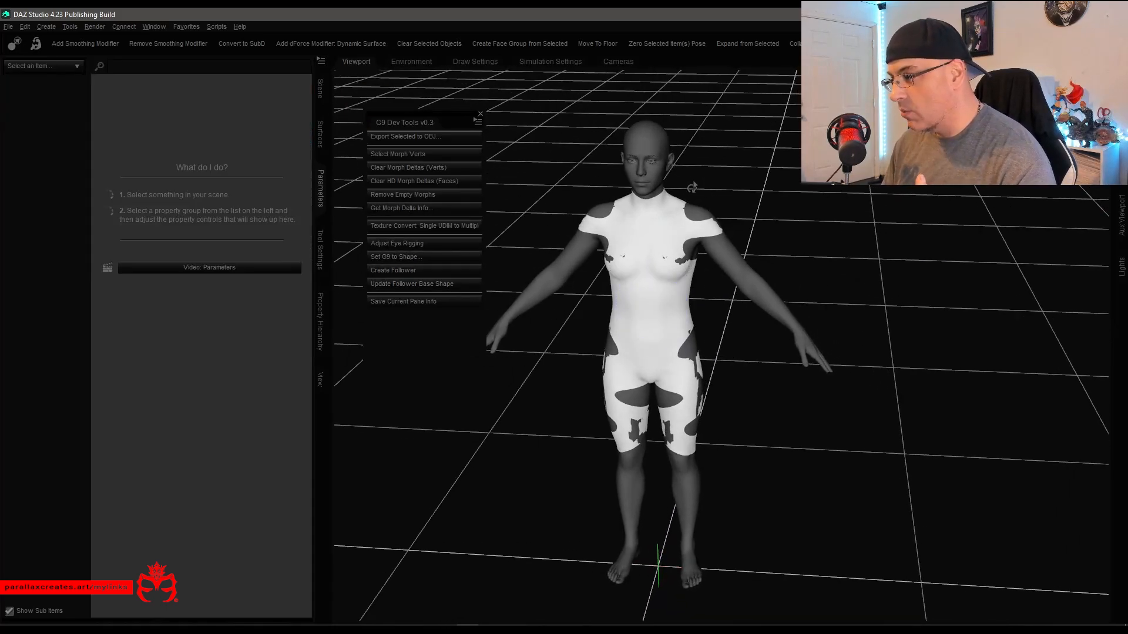
right_click(729, 259)
left_click(769, 275)
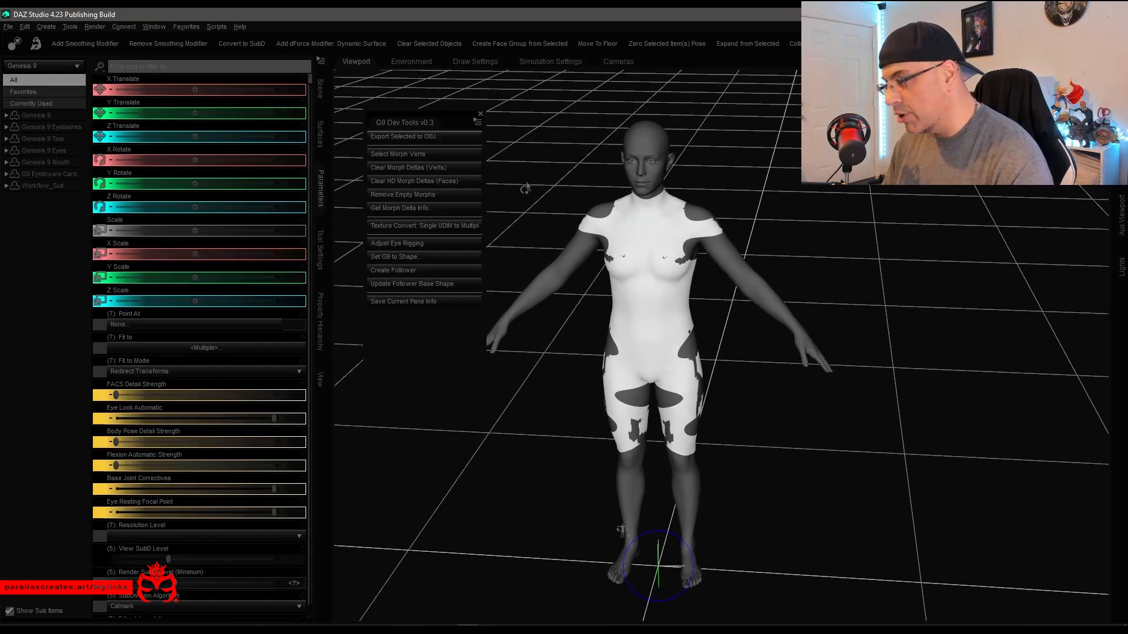
left_click(480, 115)
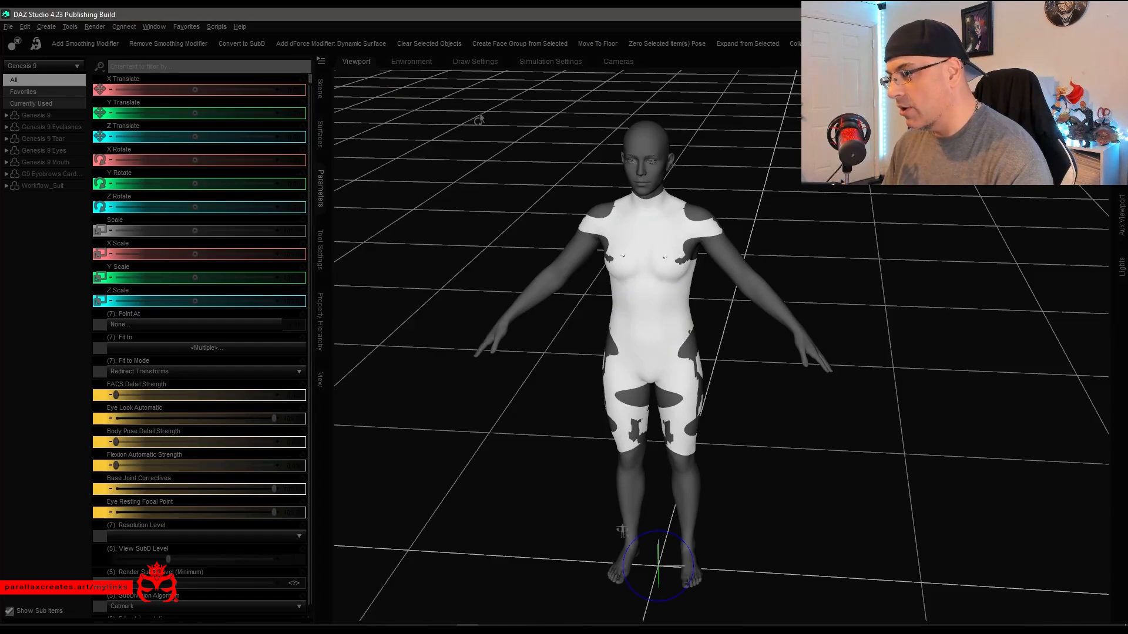
Filter the Genesis 9 parameters for Tara and set the full Tara 9 morph to 100%.
left_click(218, 64)
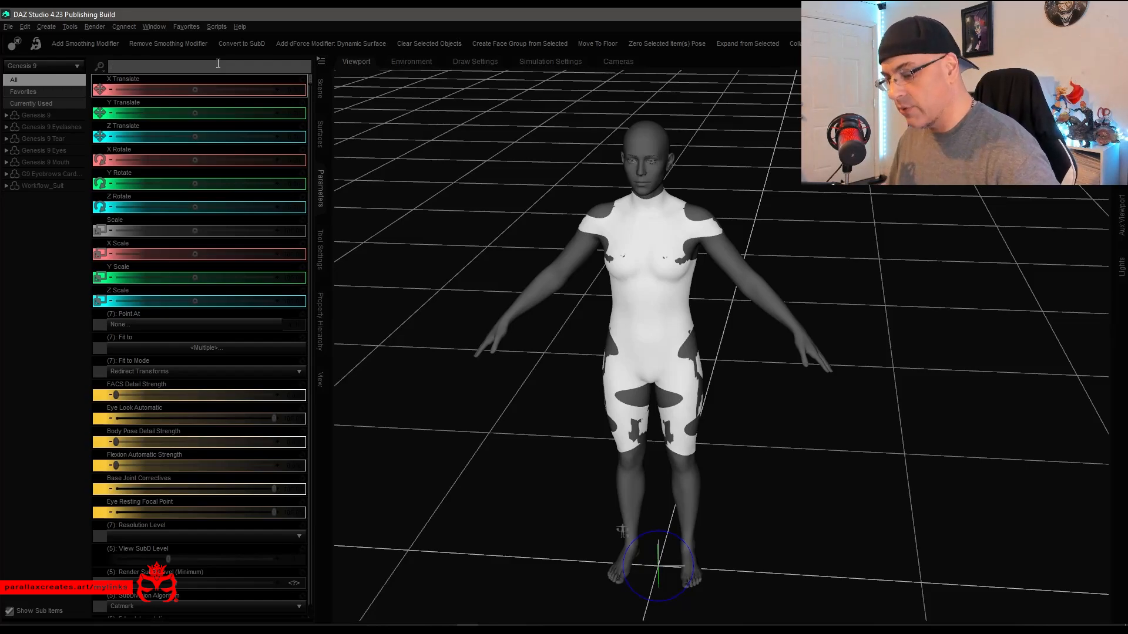
left_click(218, 64)
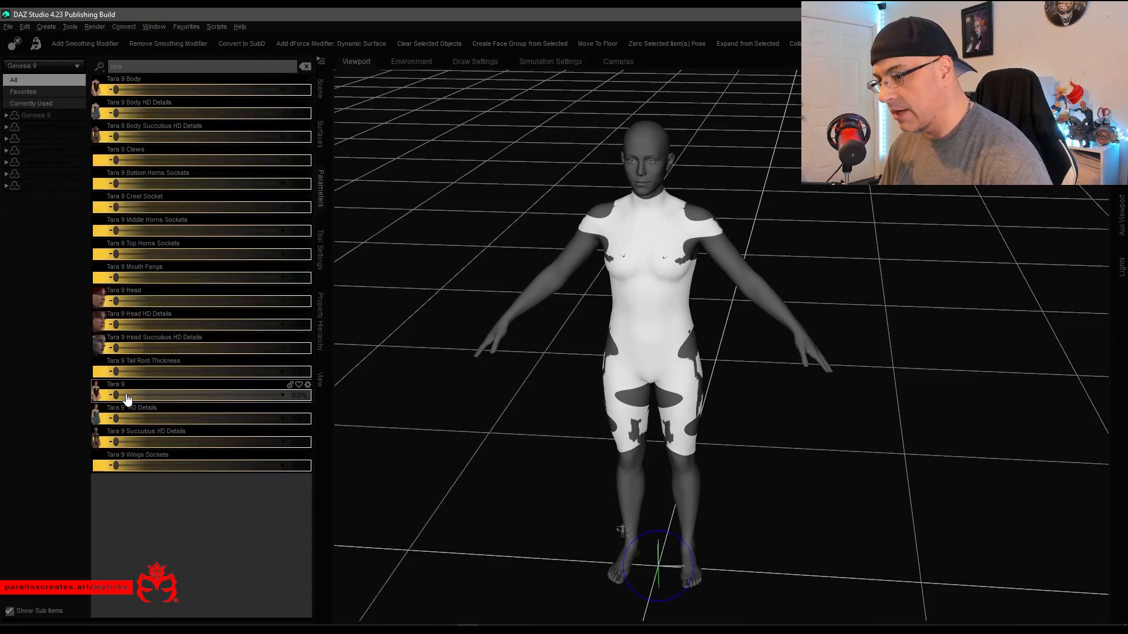
left_click_drag(117, 394, 129, 392)
left_click_drag(352, 396, 768, 352)
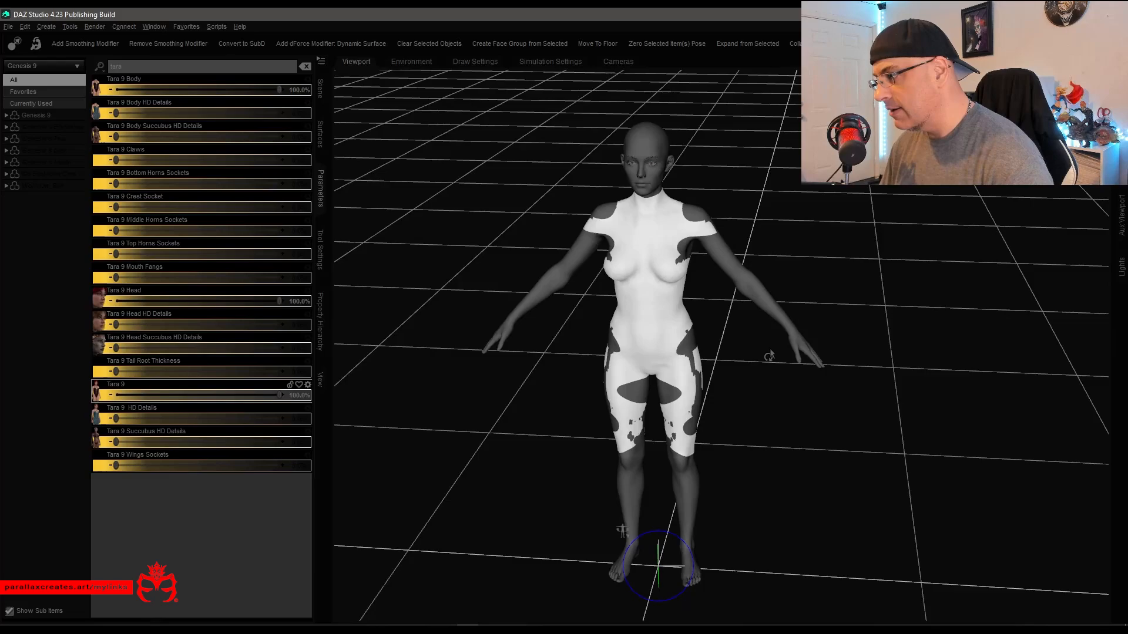
scroll(811, 254, "up", 5)
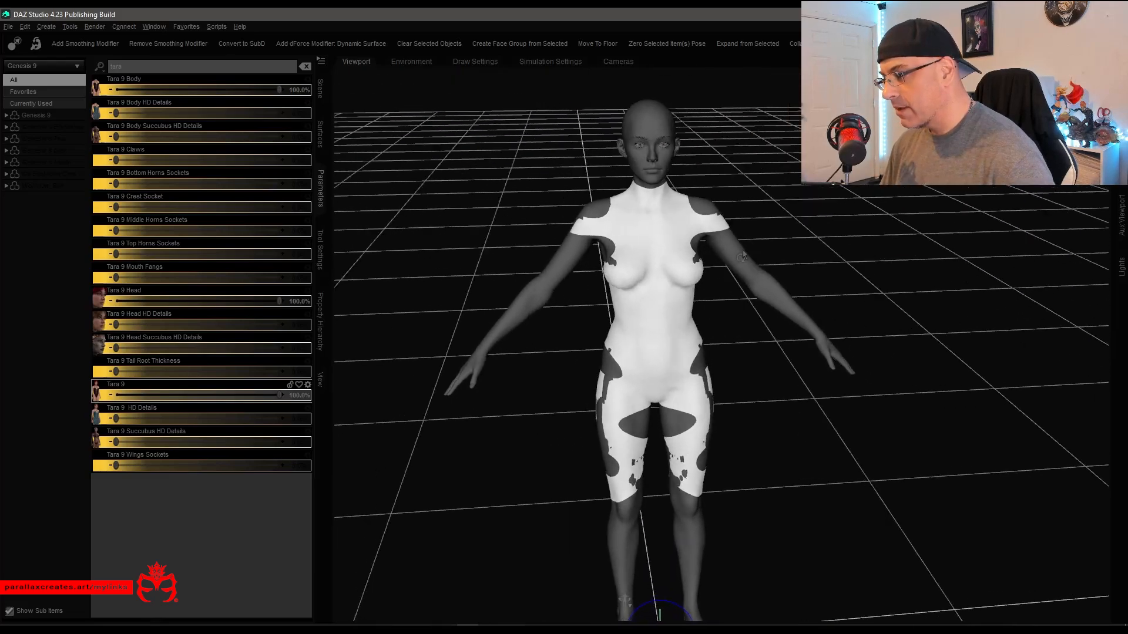
left_click_drag(743, 257, 694, 229, "alt")
scroll(725, 273, "up", 3)
right_click(621, 122)
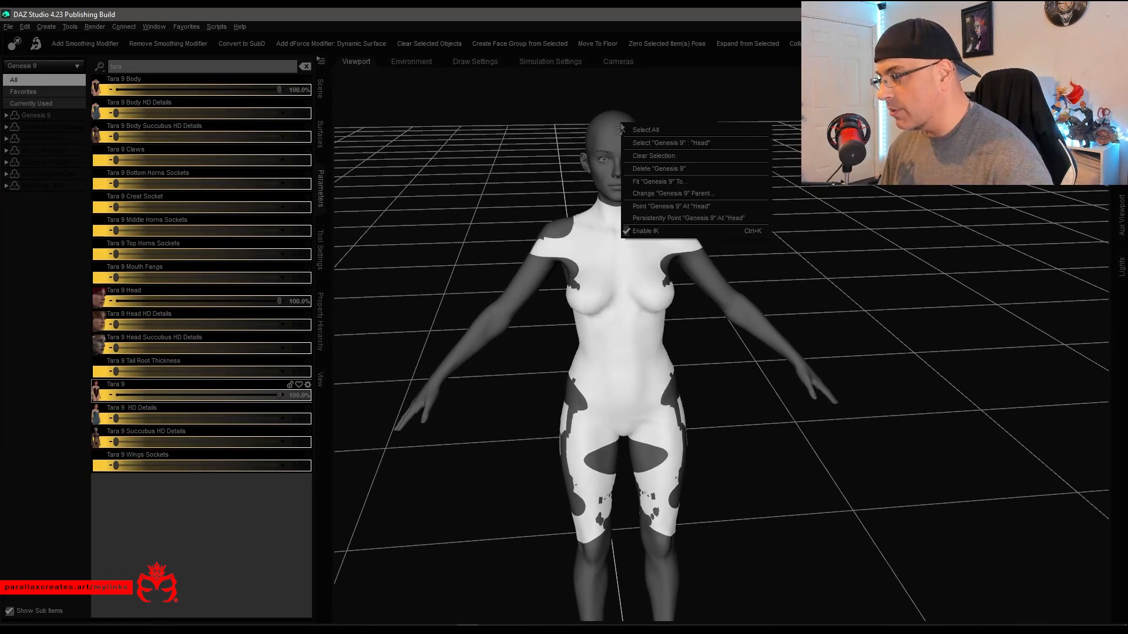
left_click(692, 12)
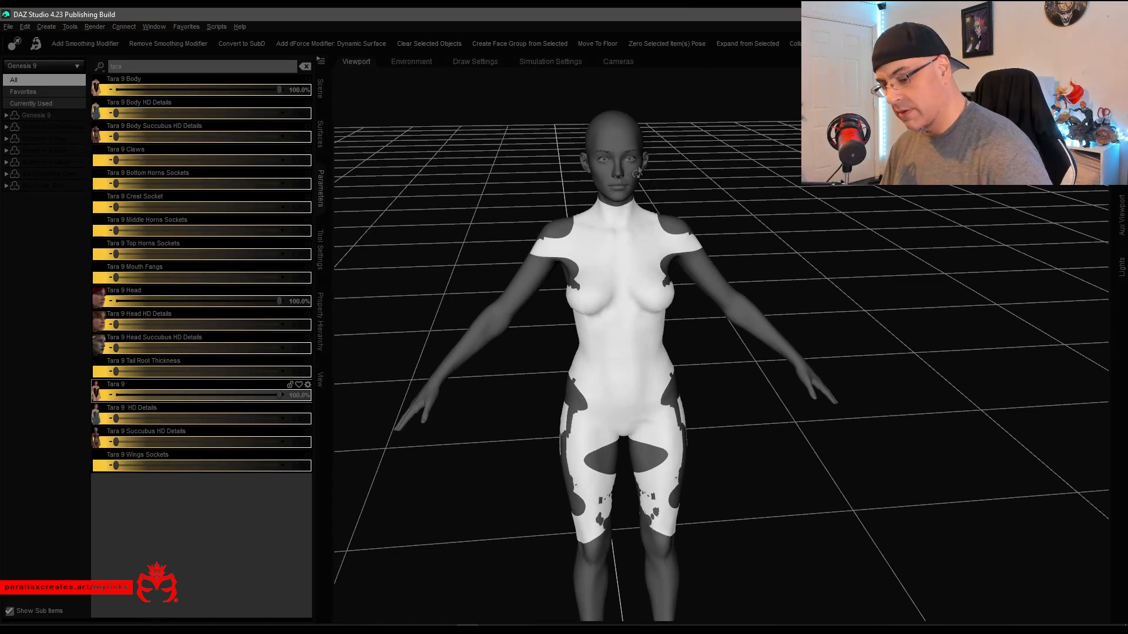
Select Genesis 9 in the scene hierarchy together with all of its children, including Workflow_Suit.
left_click(320, 88)
left_click(94, 129)
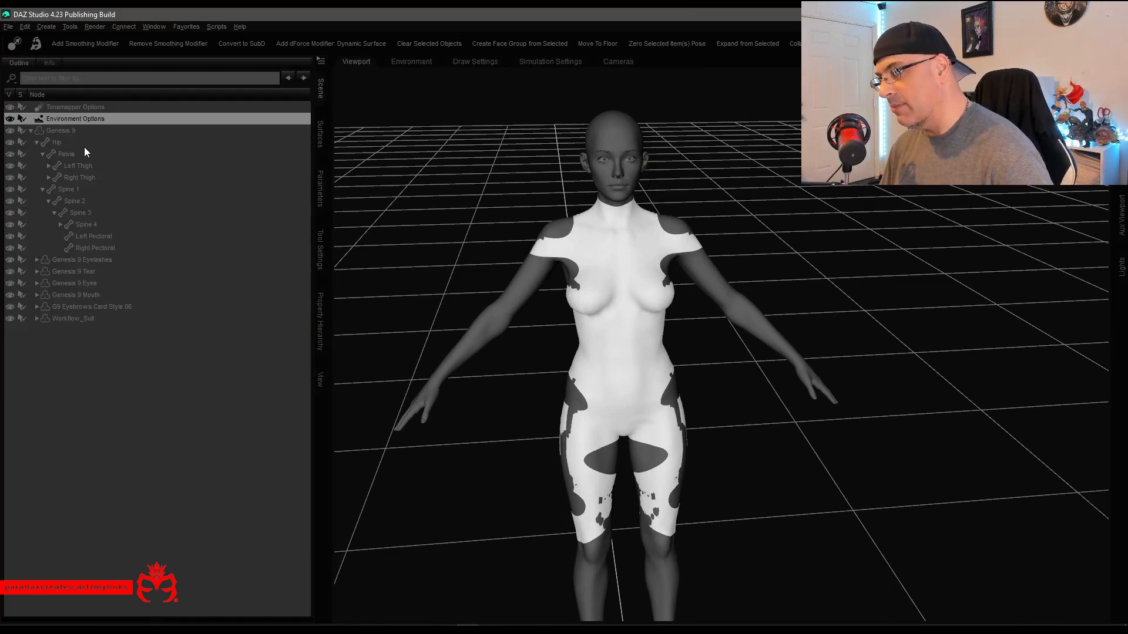
right_click(76, 128)
mouse_move(153, 134)
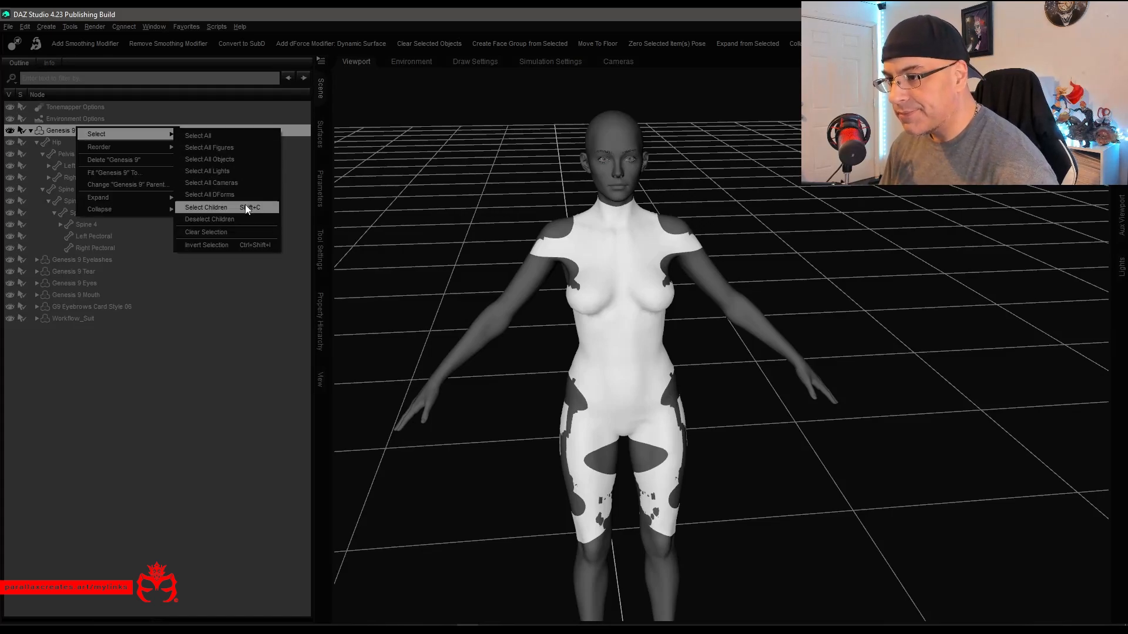
left_click(206, 207)
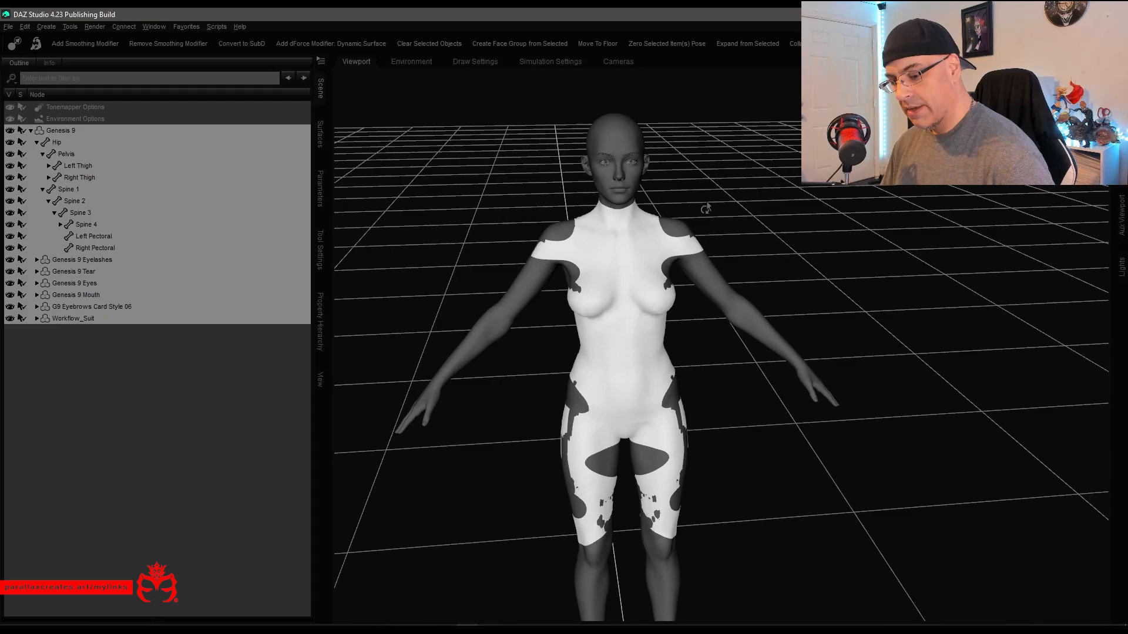
Switch to ZBrush and clear the cached GoZ transfer files.
left_click(10, 27)
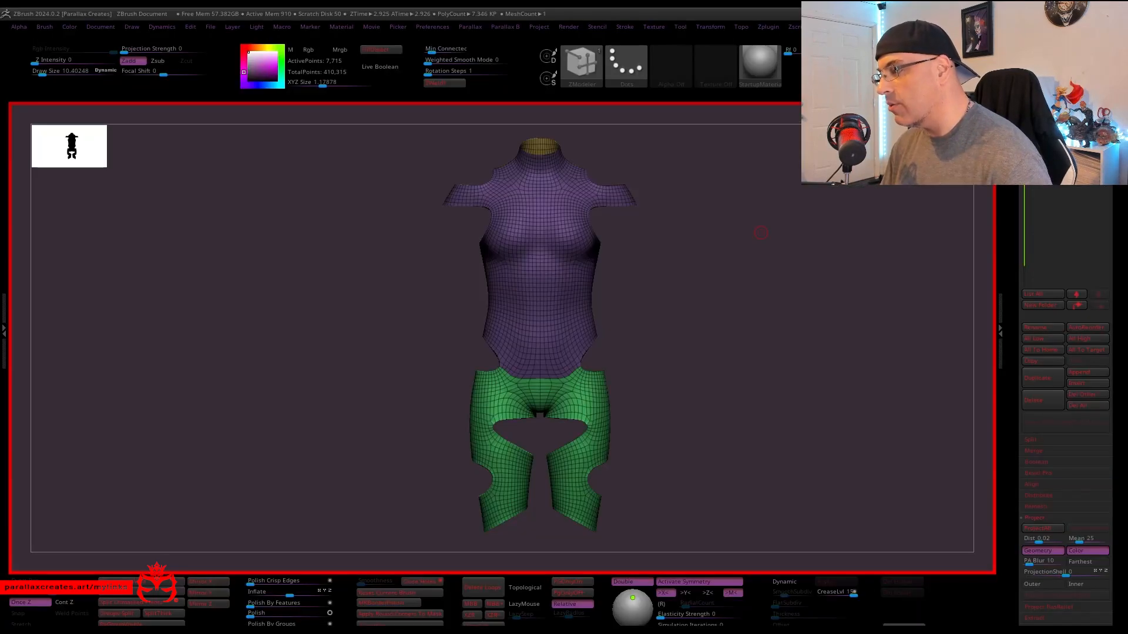
left_click_drag(711, 207, 759, 265)
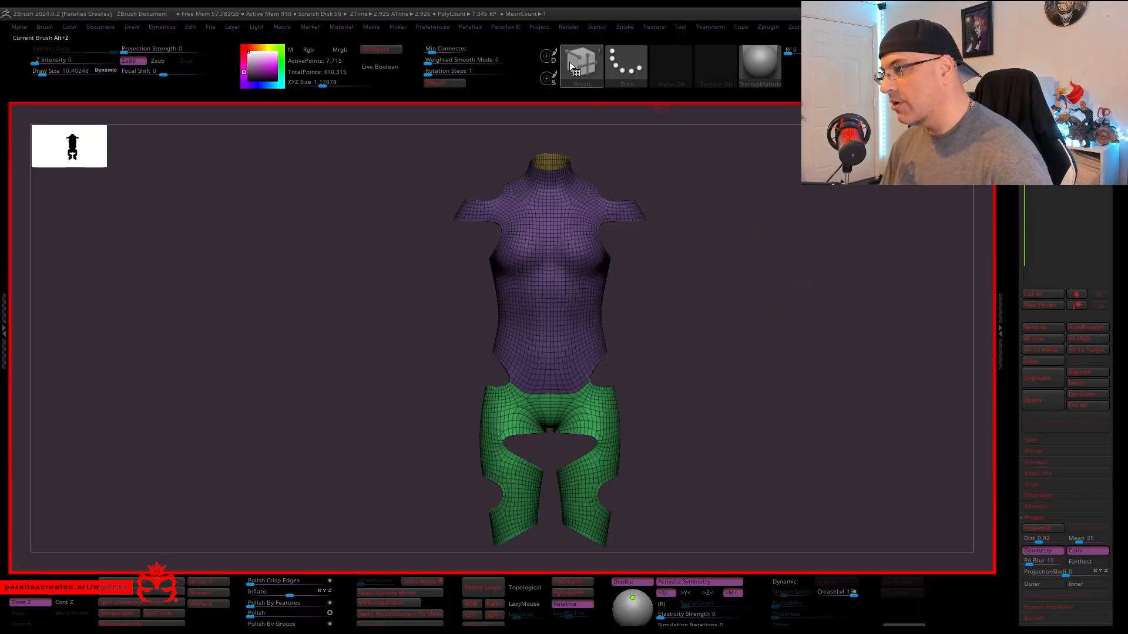
left_click(540, 27)
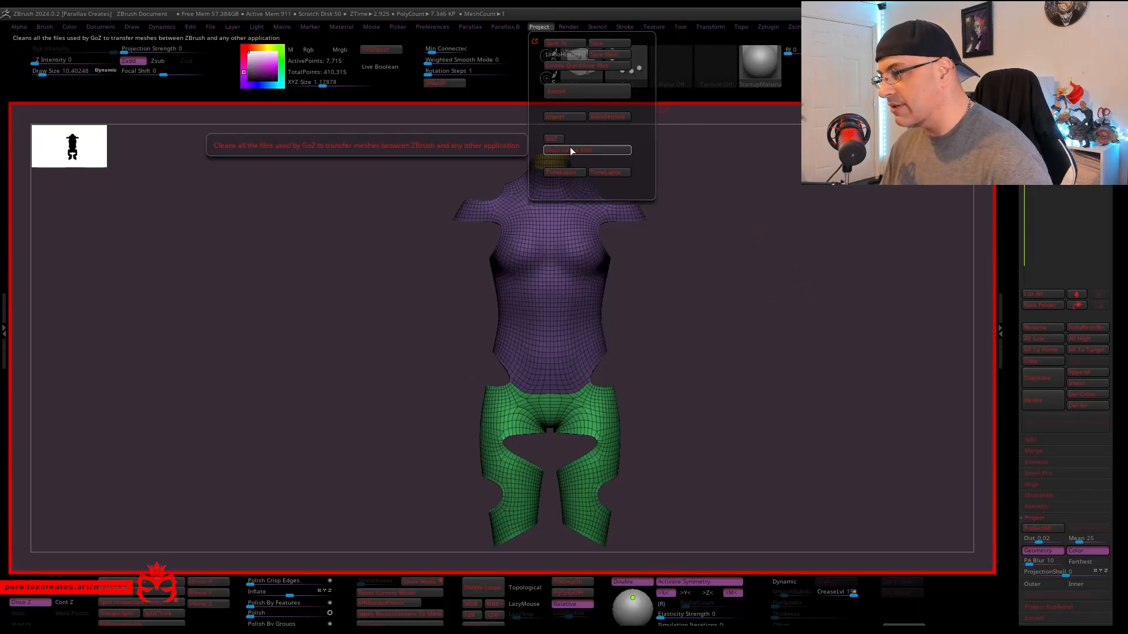
left_click(574, 149)
left_click(495, 272)
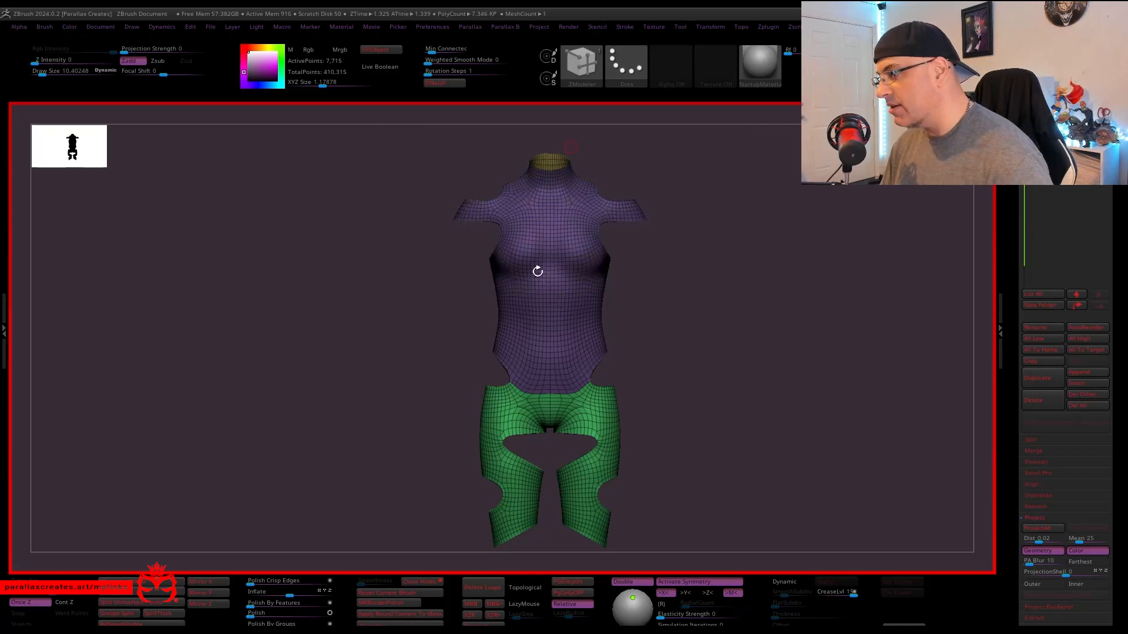
Delete the old suit subtool and bring up the plain sphere tool.
left_click(1036, 401)
key("Return")
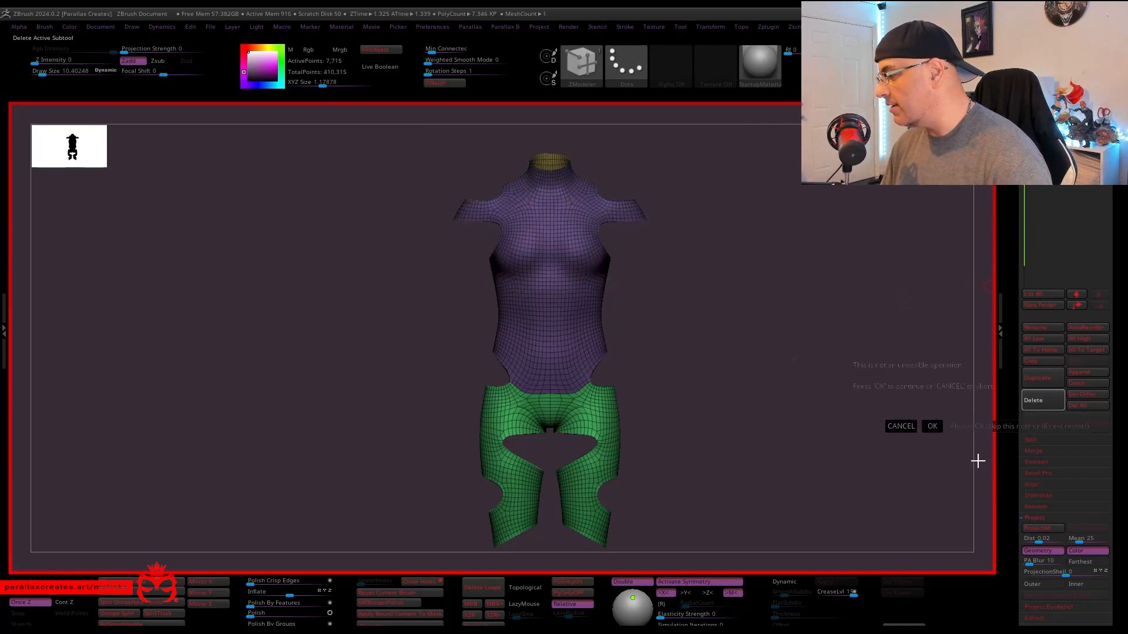
left_click(1043, 403)
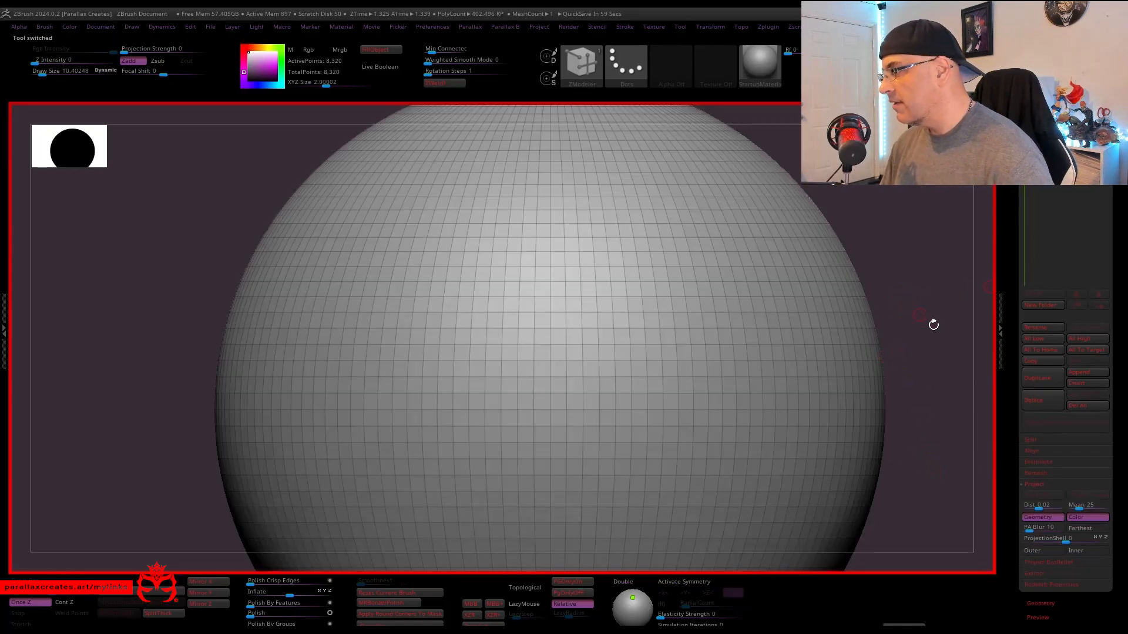
right_click_drag(934, 325, 894, 212, "ctrl")
Return to DAZ Studio and send the selected Genesis 9 figure and suit to ZBrush through GoZ with deformations.
key("alt+Tab")
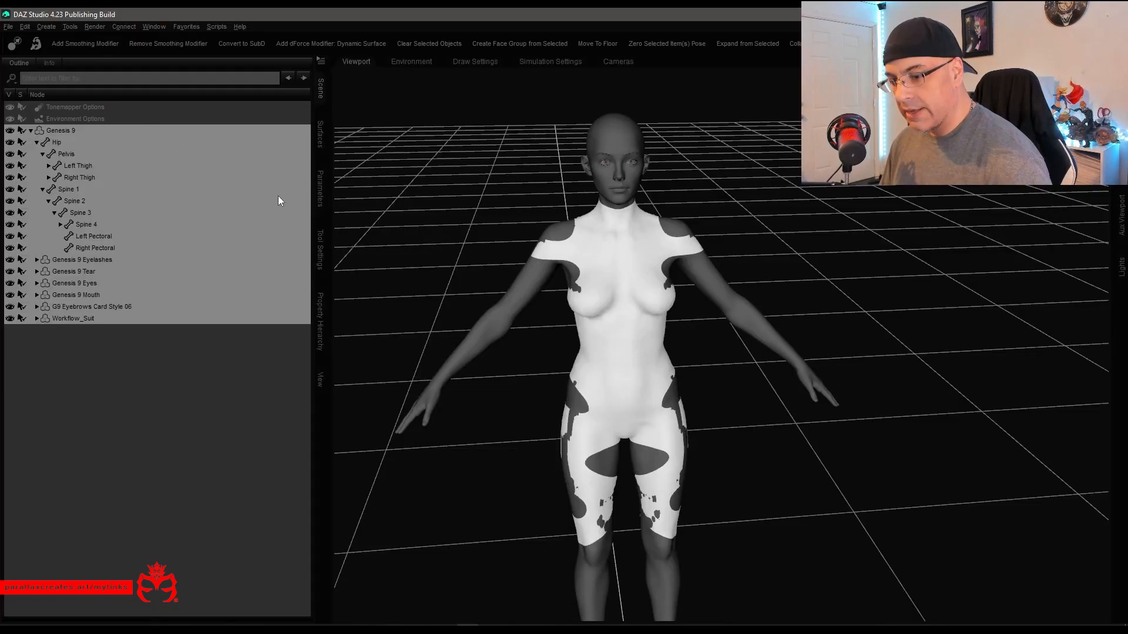
left_click(8, 27)
mouse_move(80, 180)
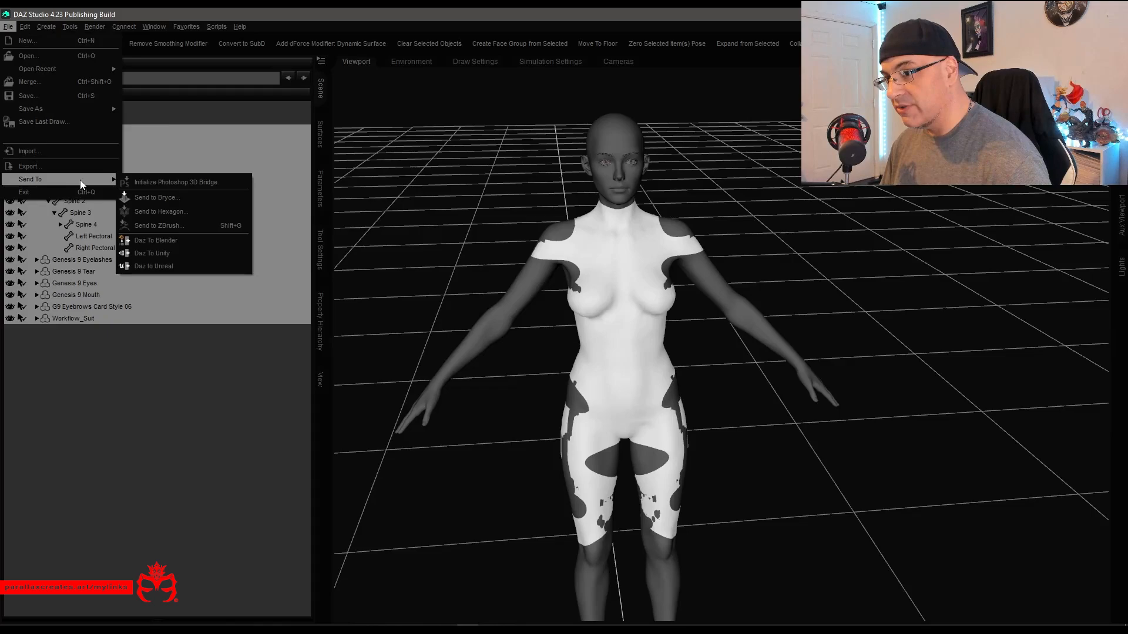
left_click(196, 228)
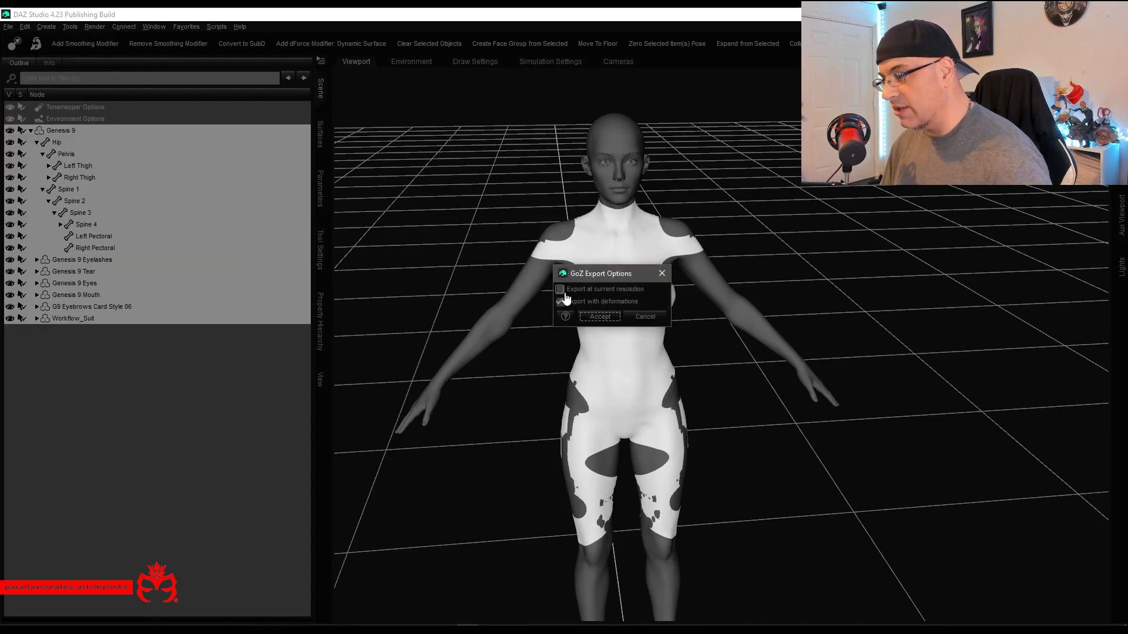
left_click(600, 316)
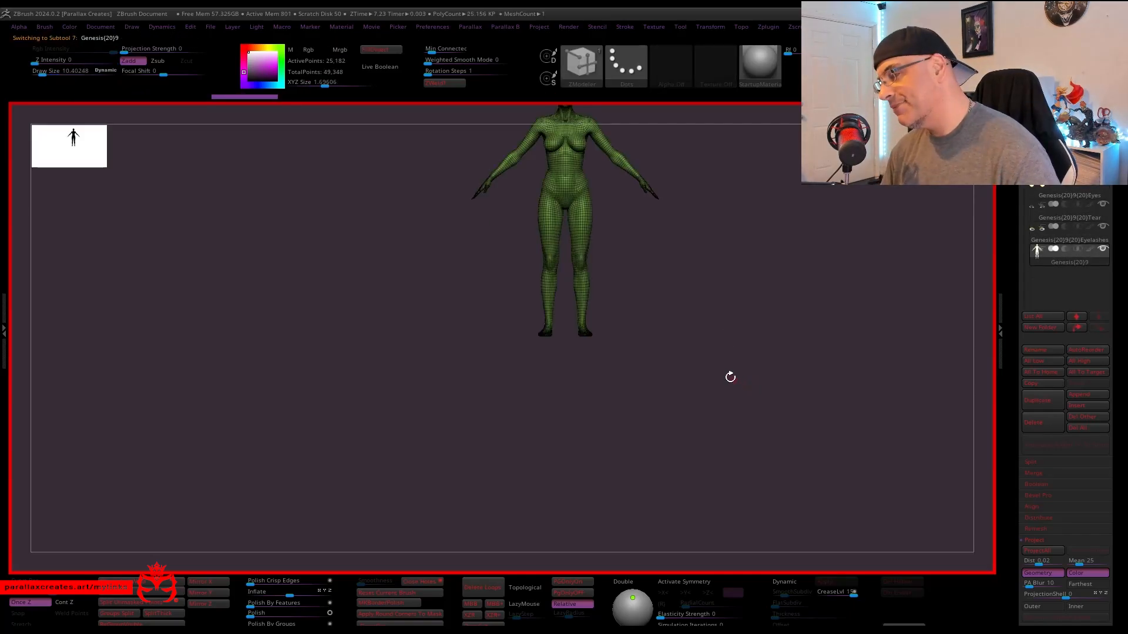
Turn off the polygroup wireframe display and make the suit the active subtool on the imported Genesis 9 body.
left_click_drag(780, 259, 768, 288, "alt")
key("shift+f")
mouse_move(768, 228)
left_mouse_down("alt")
mouse_move(768, 262)
mouse_move(808, 270)
mouse_move(788, 239)
mouse_move(805, 247)
left_mouse_up("alt")
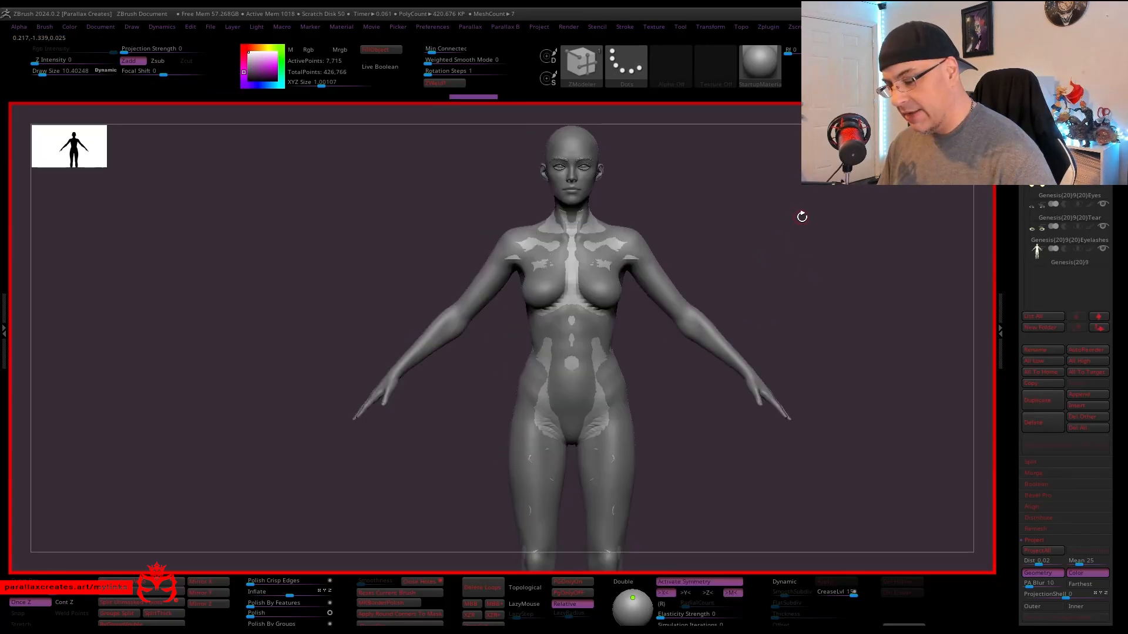
mouse_move(802, 217)
left_mouse_down()
mouse_move(810, 200)
mouse_move(829, 214)
mouse_move(782, 199)
mouse_move(786, 209)
left_mouse_up()
key("space")
left_click(821, 245)
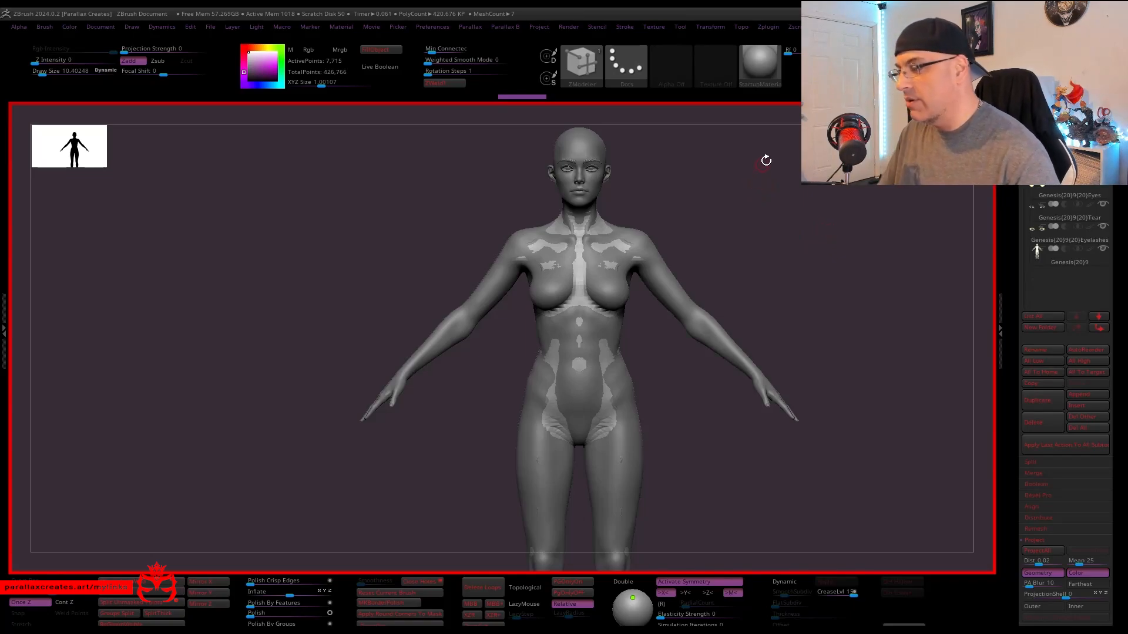
left_click_drag(797, 183, 826, 188, "alt")
Run repeated cloth simulation passes to fit the suit over the Tara 9 body, masking the suit and clearing the mask between passes.
key("ctrl+shift+r")
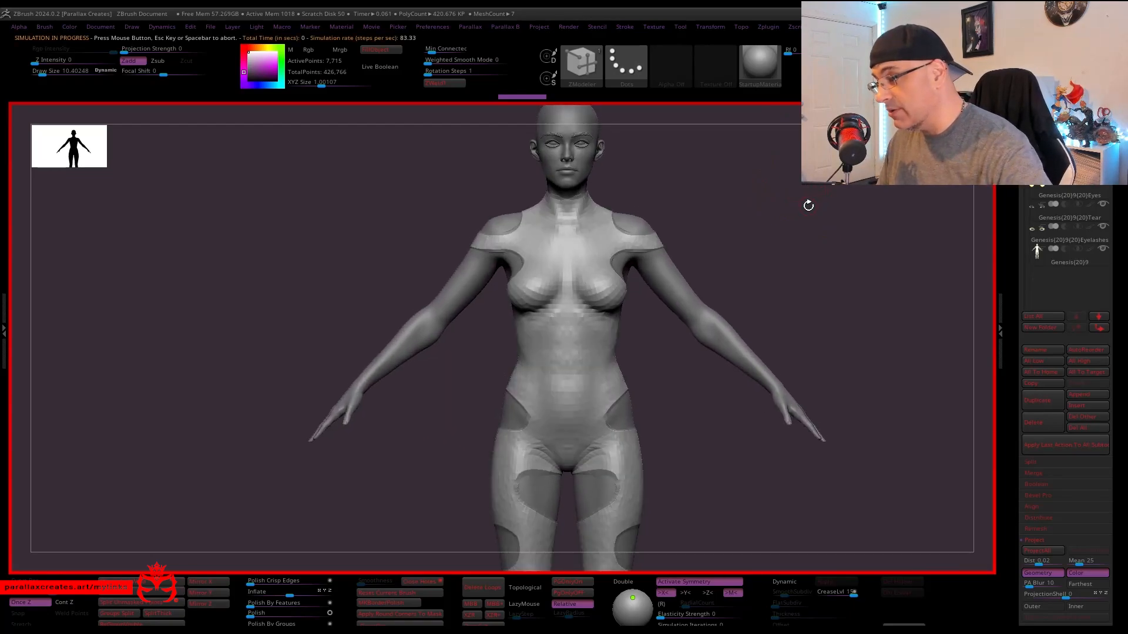
mouse_move(791, 247)
left_mouse_down()
mouse_move(798, 178)
mouse_move(819, 196)
mouse_move(822, 184)
mouse_move(812, 205)
left_mouse_up()
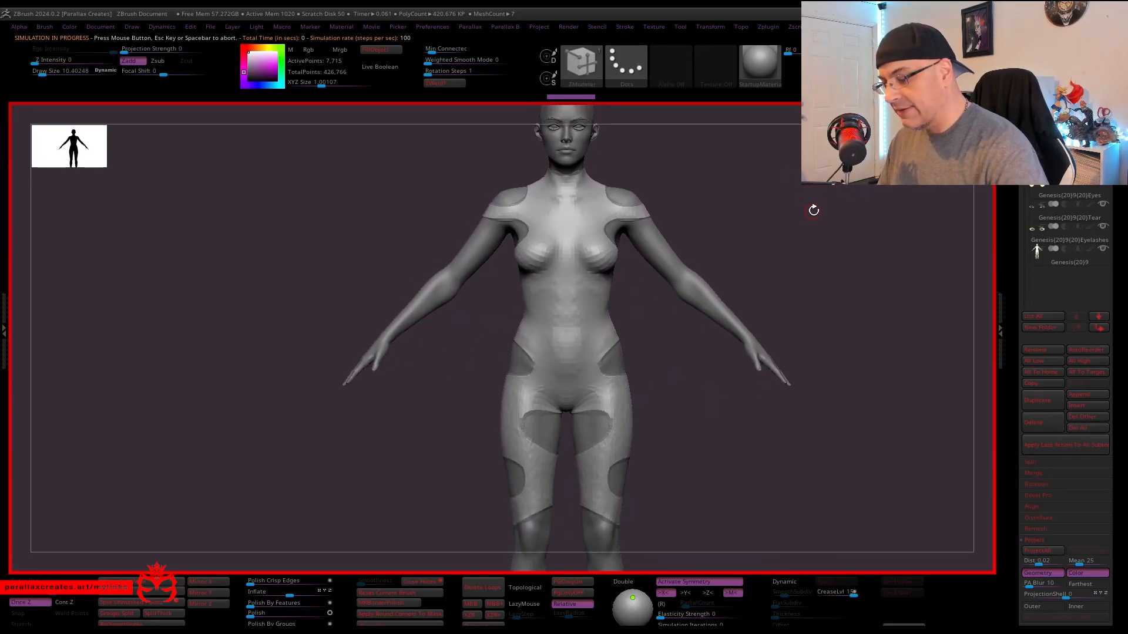
left_click(821, 214, "ctrl")
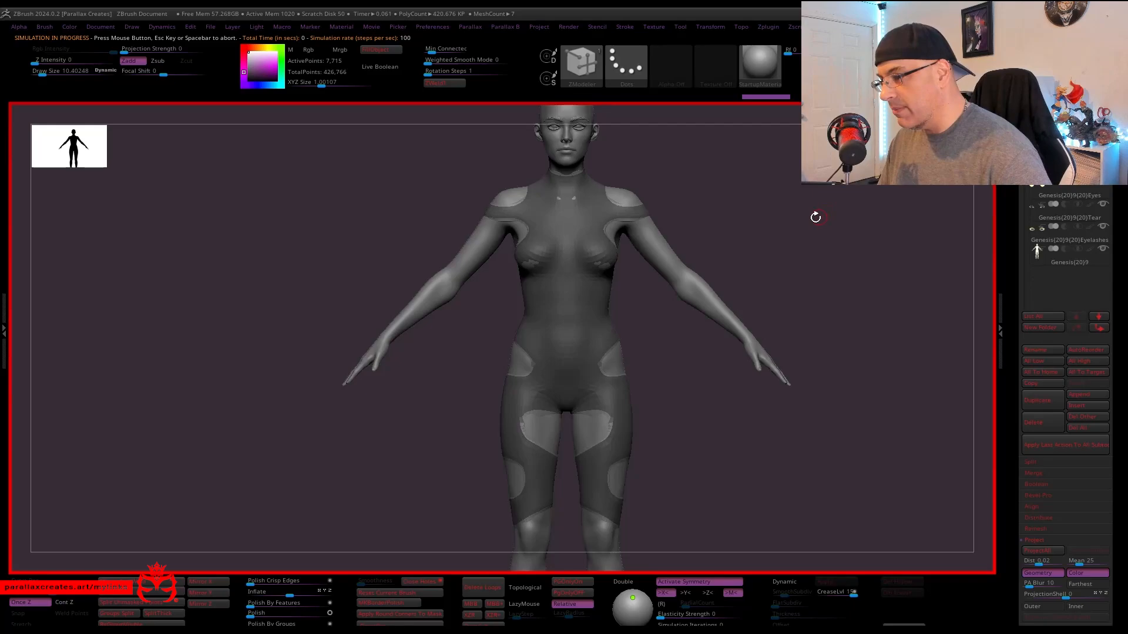
left_click_drag(816, 219, 822, 220)
left_click(824, 218)
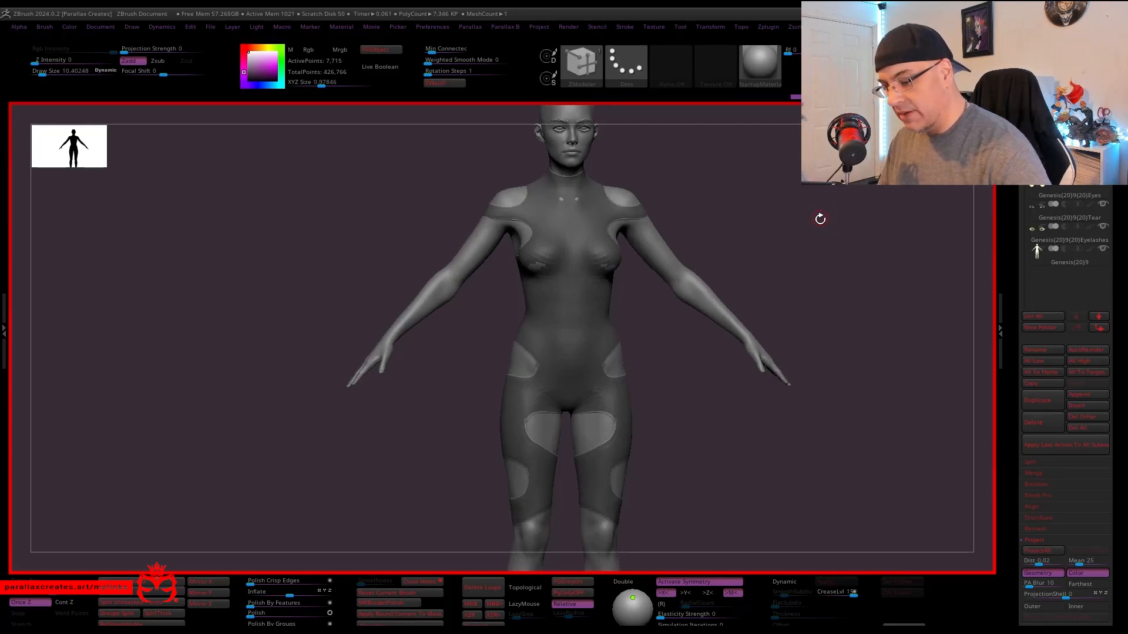
key("1")
mouse_move(821, 215)
right_mouse_down("ctrl")
mouse_move(810, 211)
mouse_move(818, 226)
mouse_move(805, 198)
mouse_move(822, 221)
mouse_move(813, 202)
mouse_move(866, 213)
mouse_move(818, 214)
mouse_move(827, 217)
right_mouse_up("ctrl")
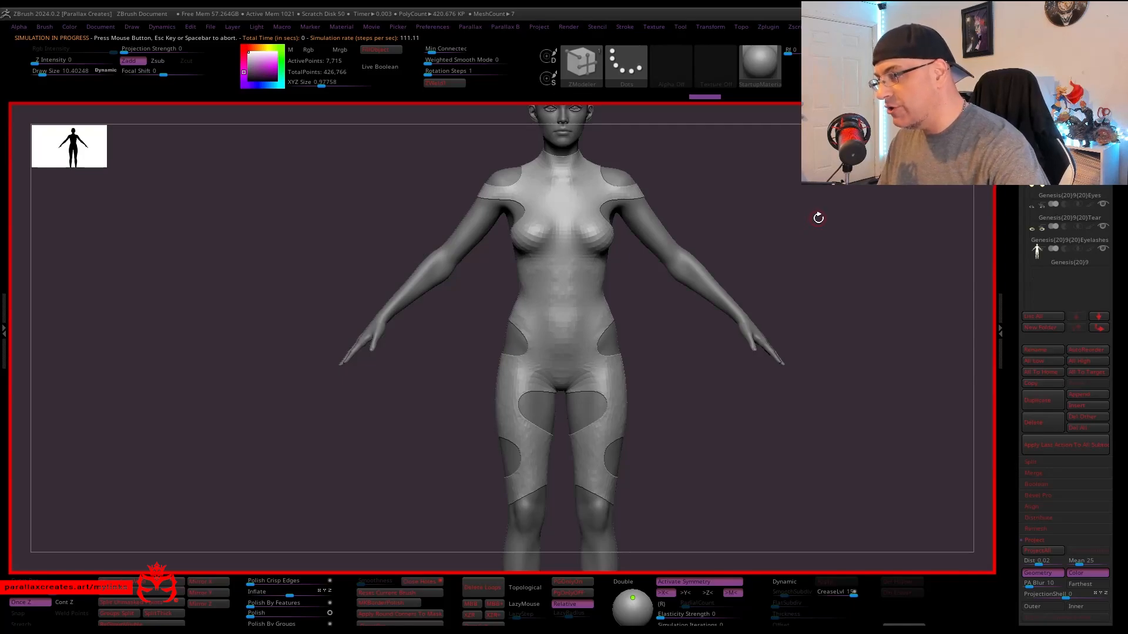
right_click_drag(818, 216, 828, 186)
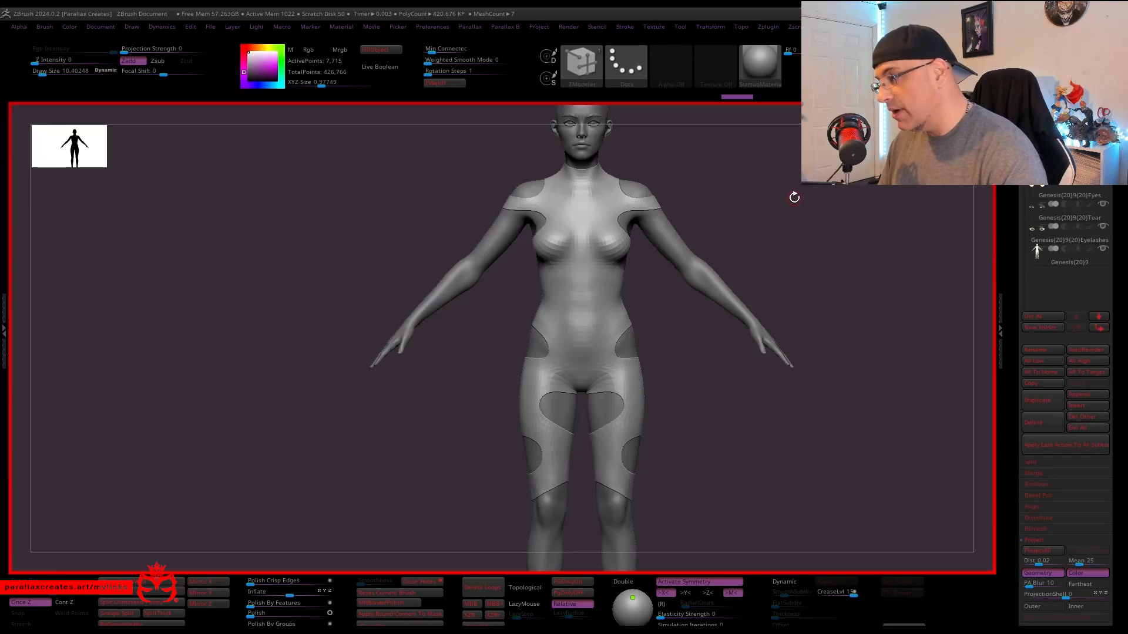
right_click_drag(793, 198, 832, 190)
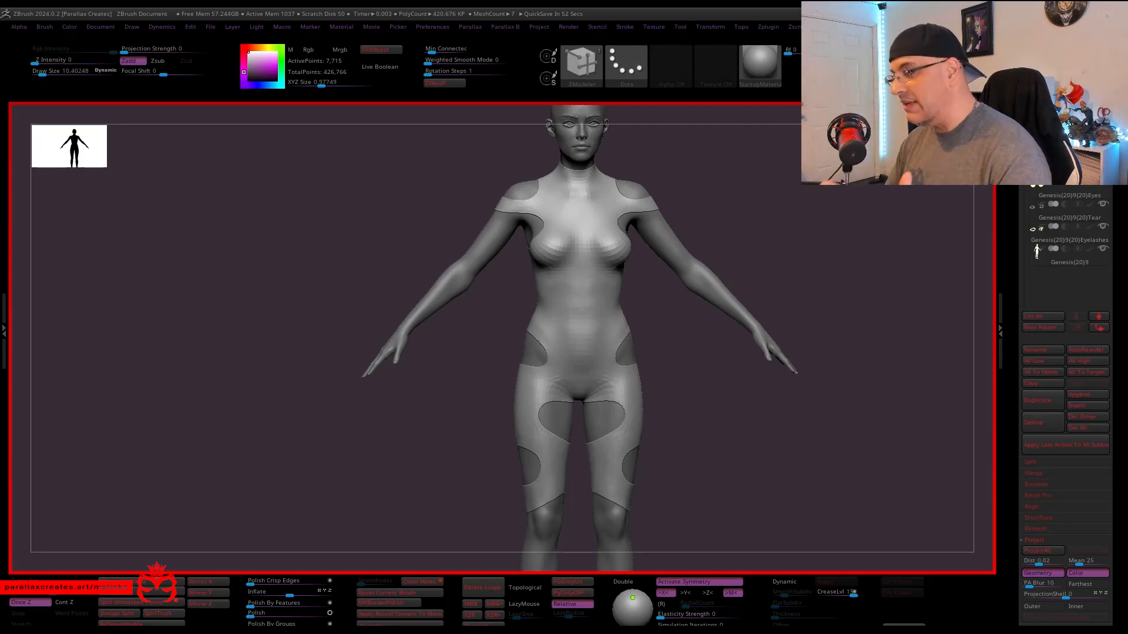
Unwrap the UVs of the refitted suit subtool by polygroups.
left_click(766, 26)
left_click(794, 402)
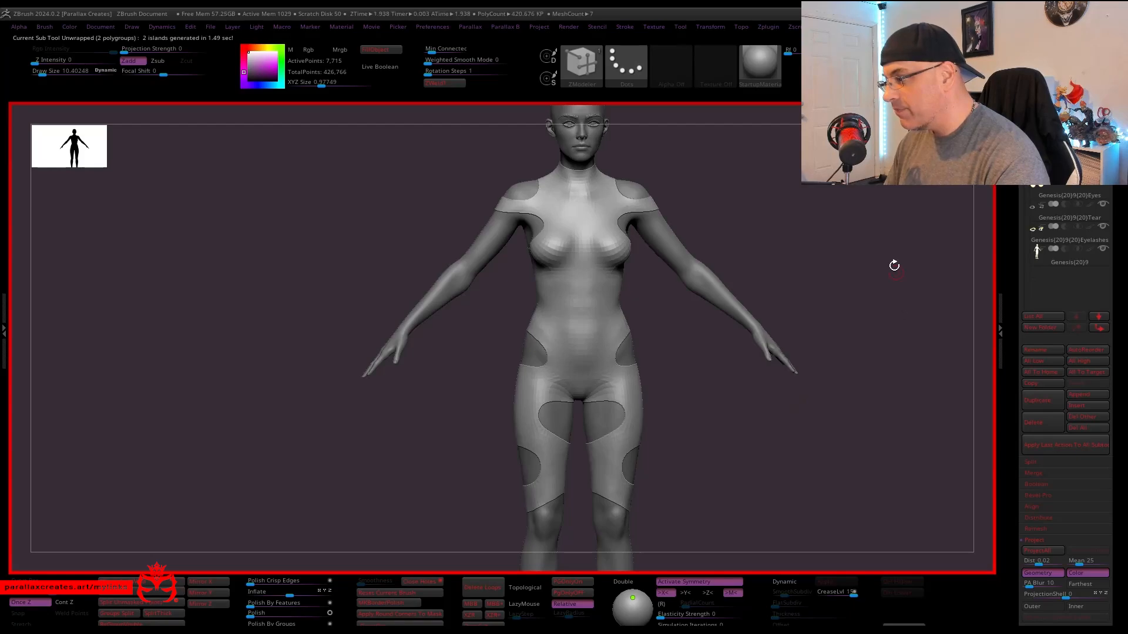
left_click_drag(881, 262, 851, 253)
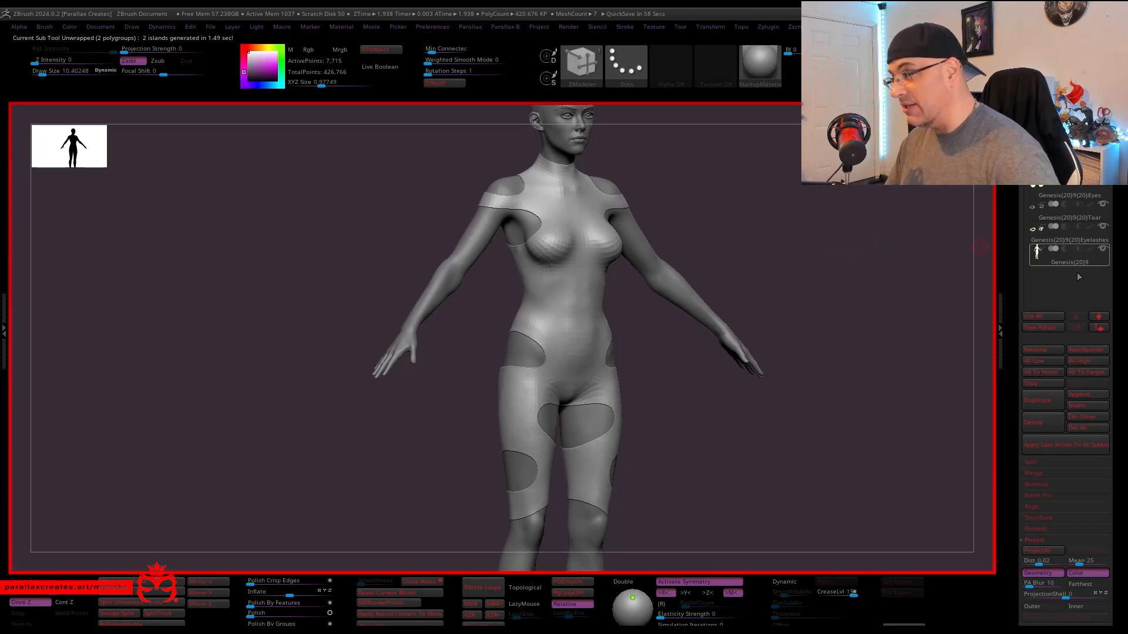
left_click_drag(1112, 269, 1121, 386)
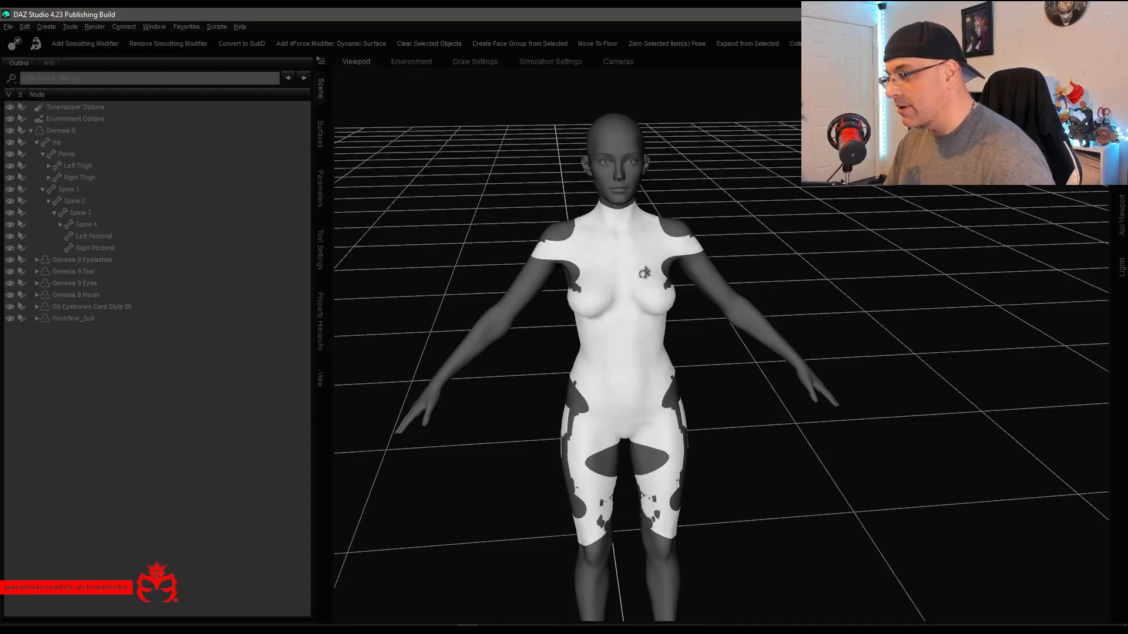
Select the Workflow_Suit in the DAZ Studio scene and show hidden properties among its parameters.
right_click(637, 248)
left_click(669, 264)
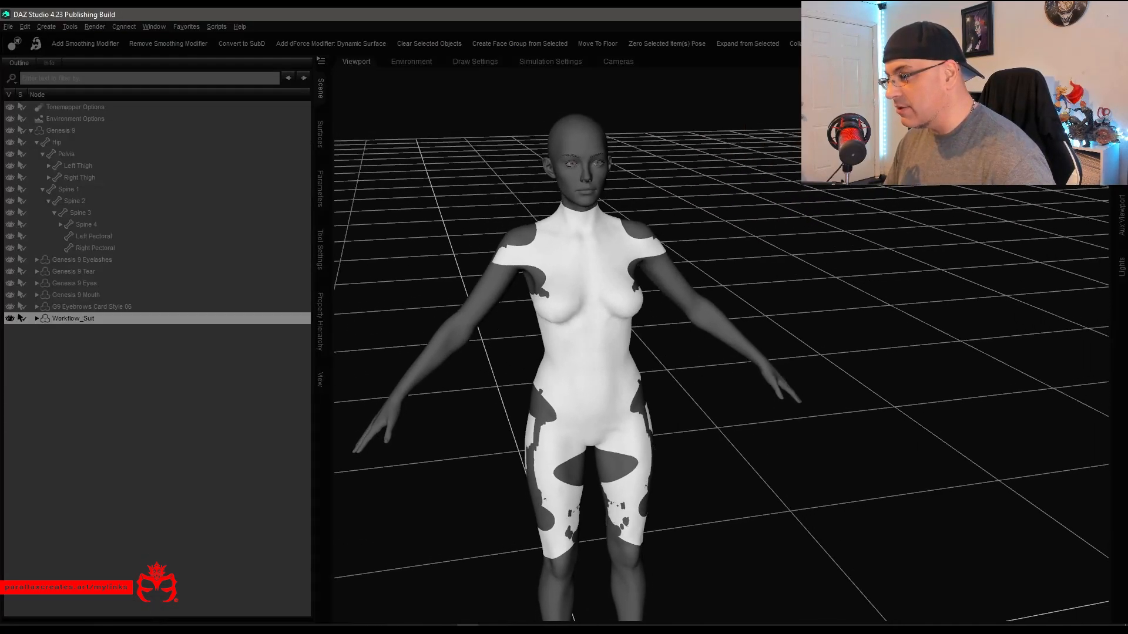
scroll(527, 235, "down", 2)
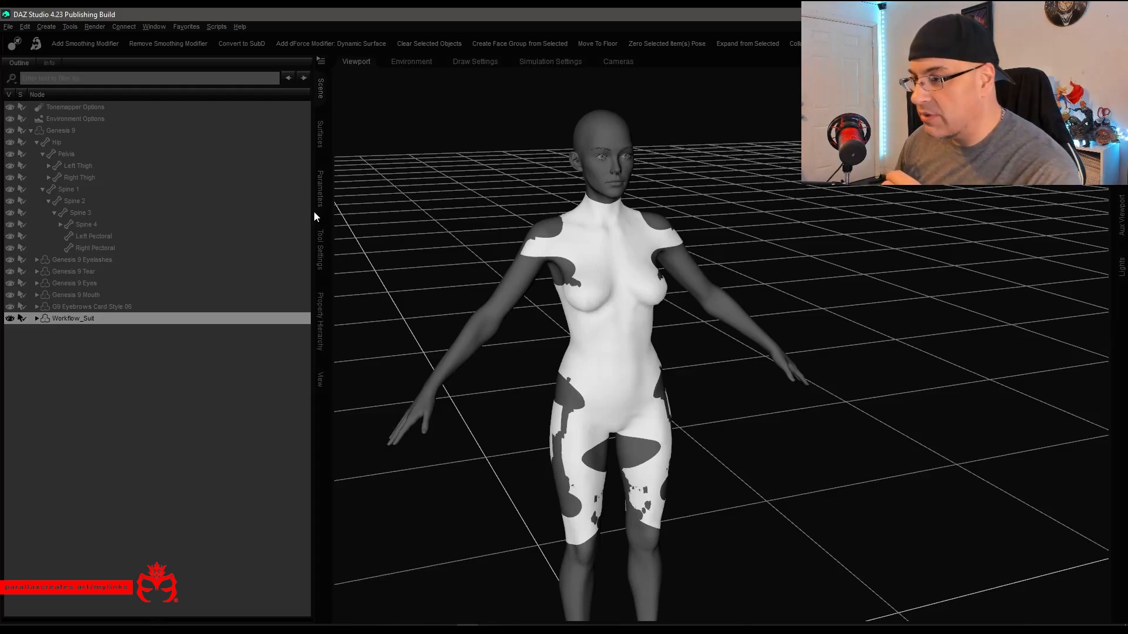
left_click(321, 196)
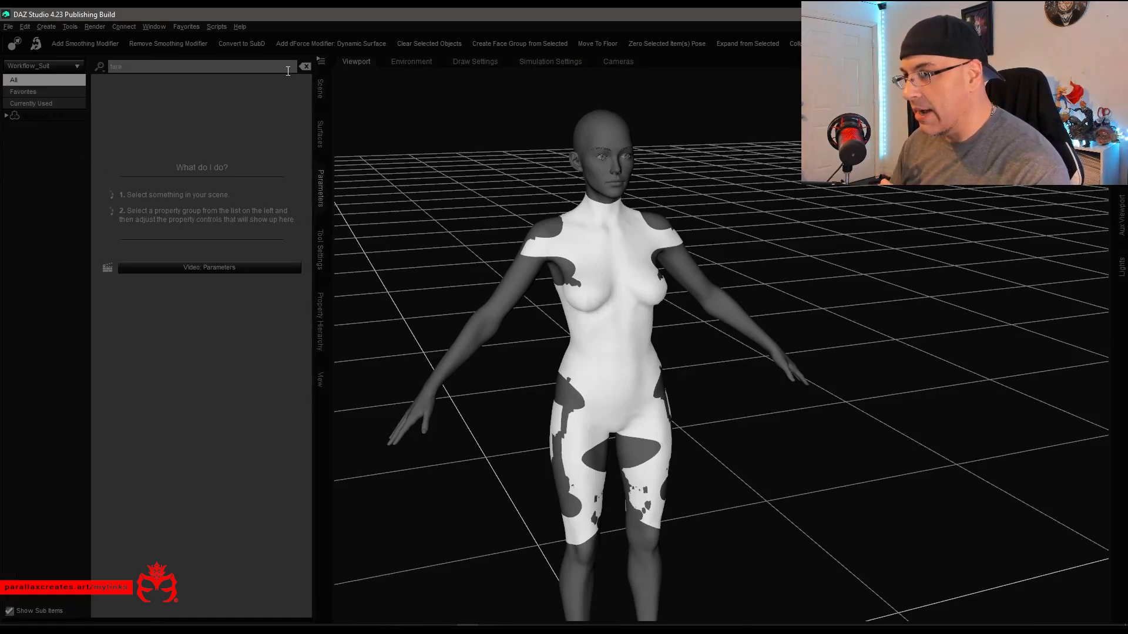
left_click(320, 61)
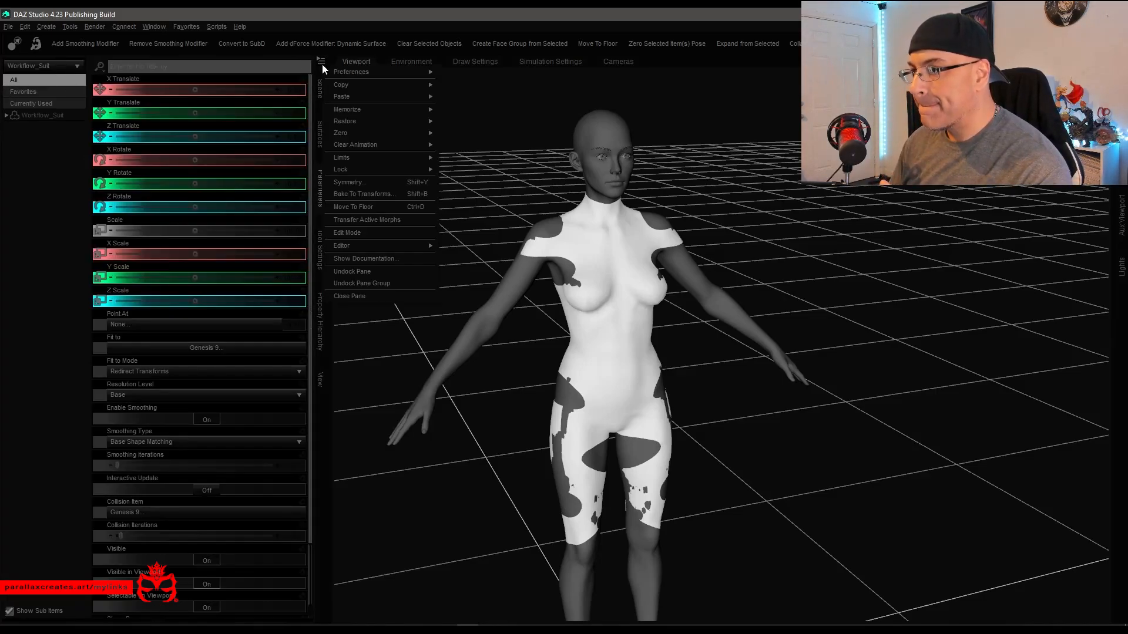
mouse_move(386, 72)
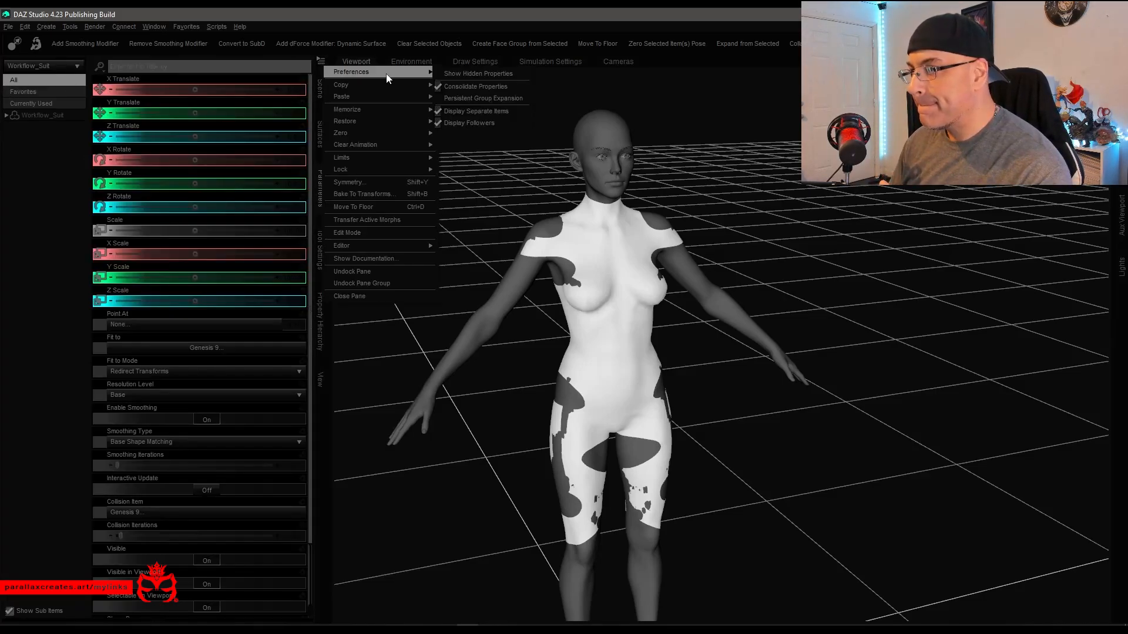
left_click(483, 73)
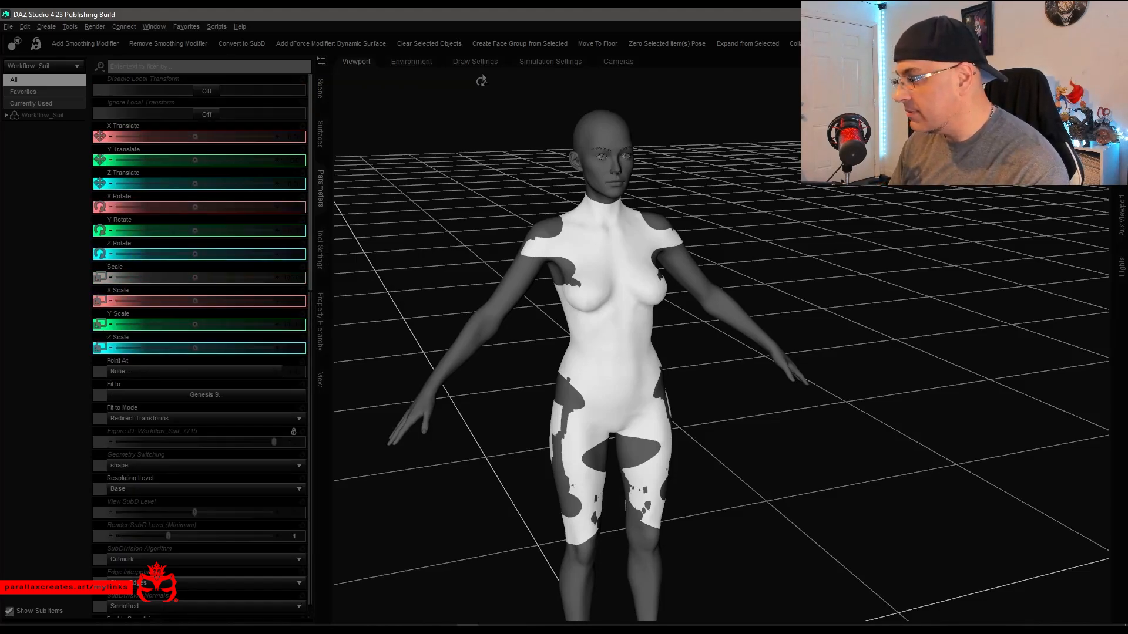
Filter the suit's parameters to those currently used and copy the internal name of the Tara9_body_bs_Body morph.
left_click(57, 103)
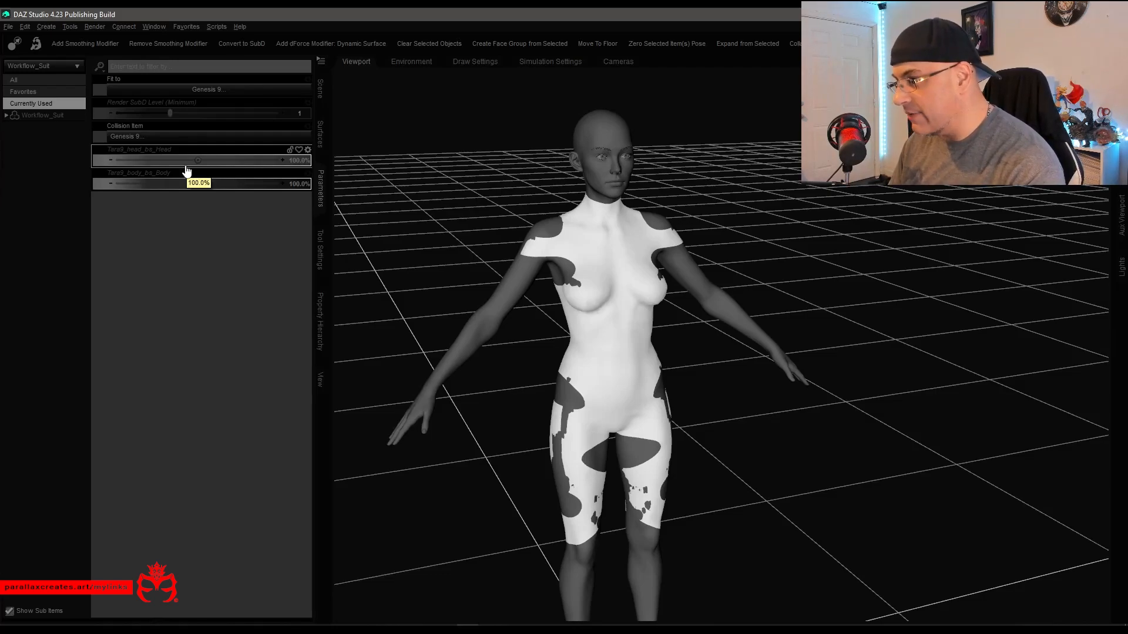
left_click(308, 174)
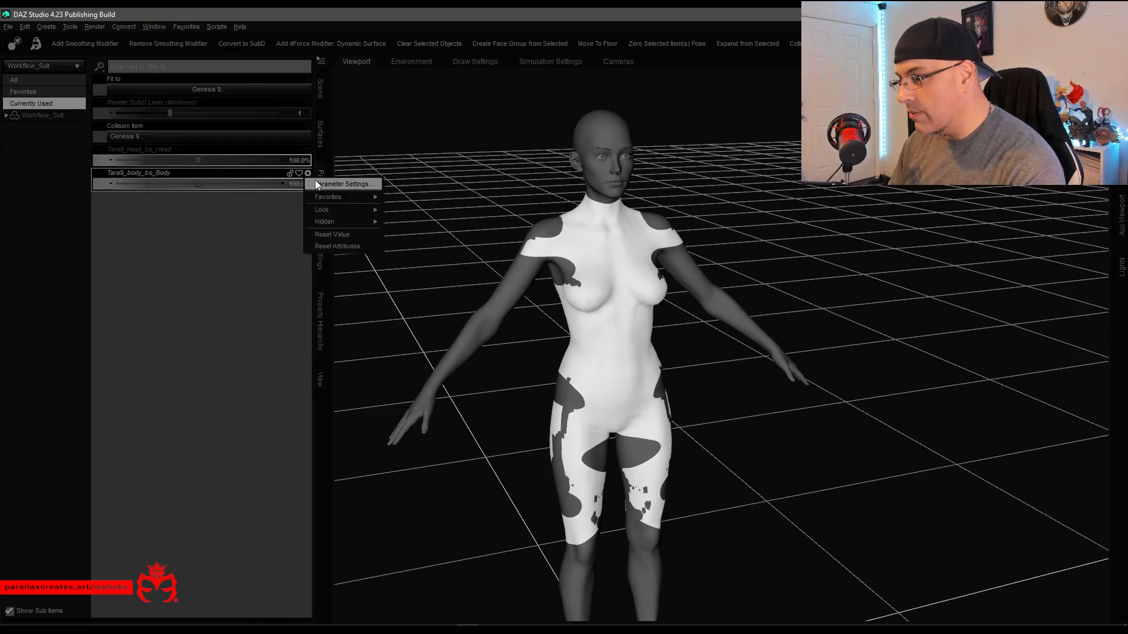
left_click(315, 180)
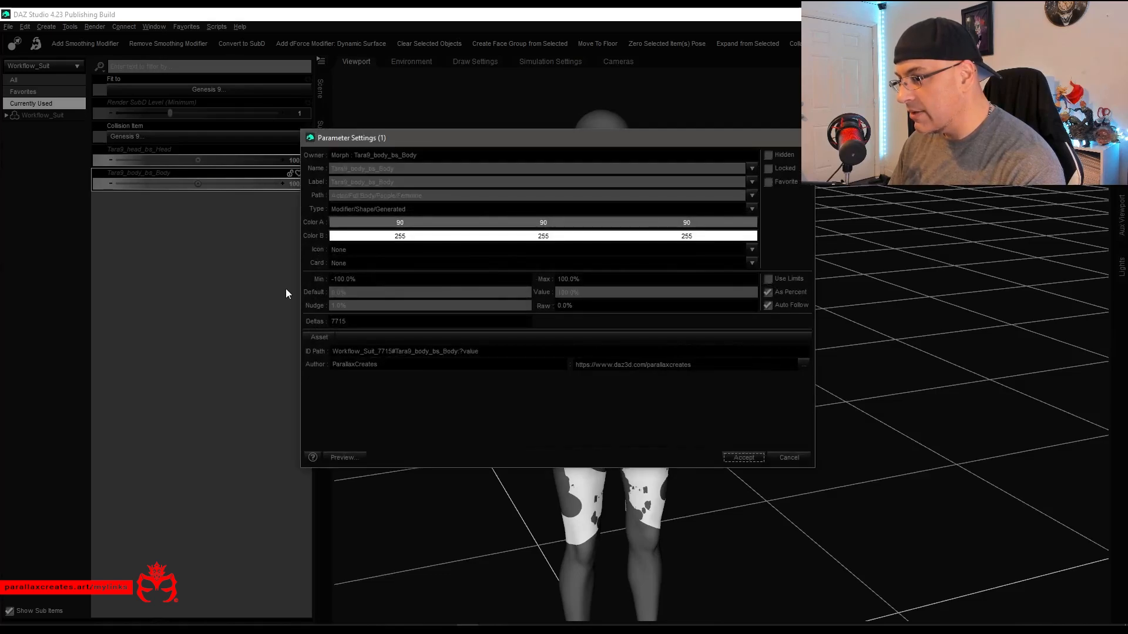
double_click(412, 168)
key("ctrl+c")
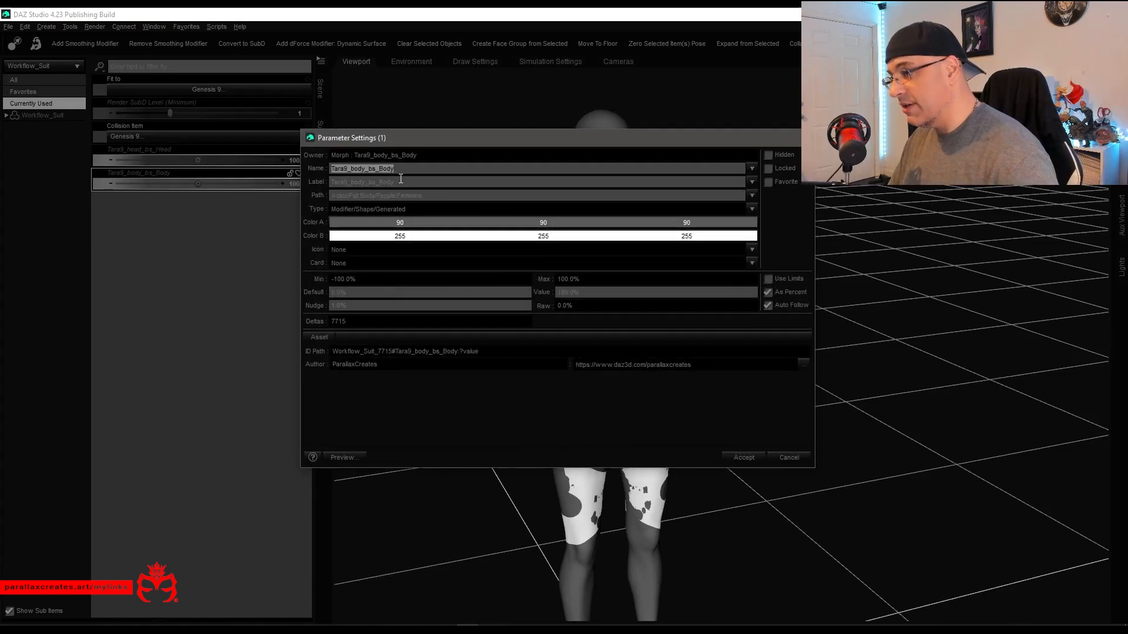
key("Escape")
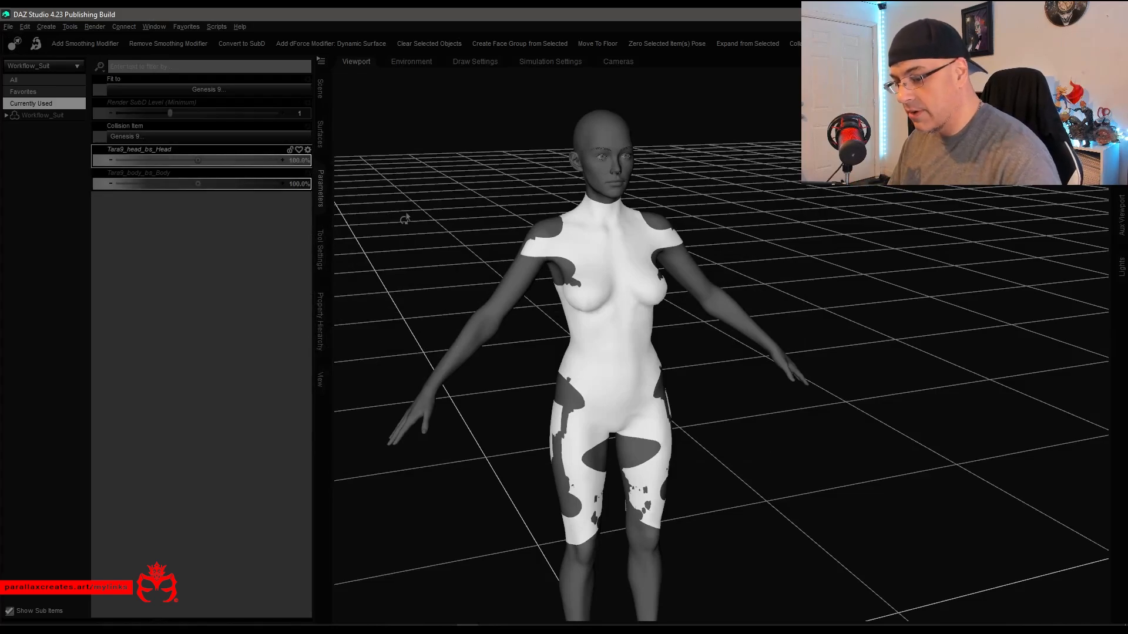
Bring the refitted suit from ZBrush back into DAZ Studio through GoZ as an update of the existing Workflow_Suit object.
key("alt+Tab")
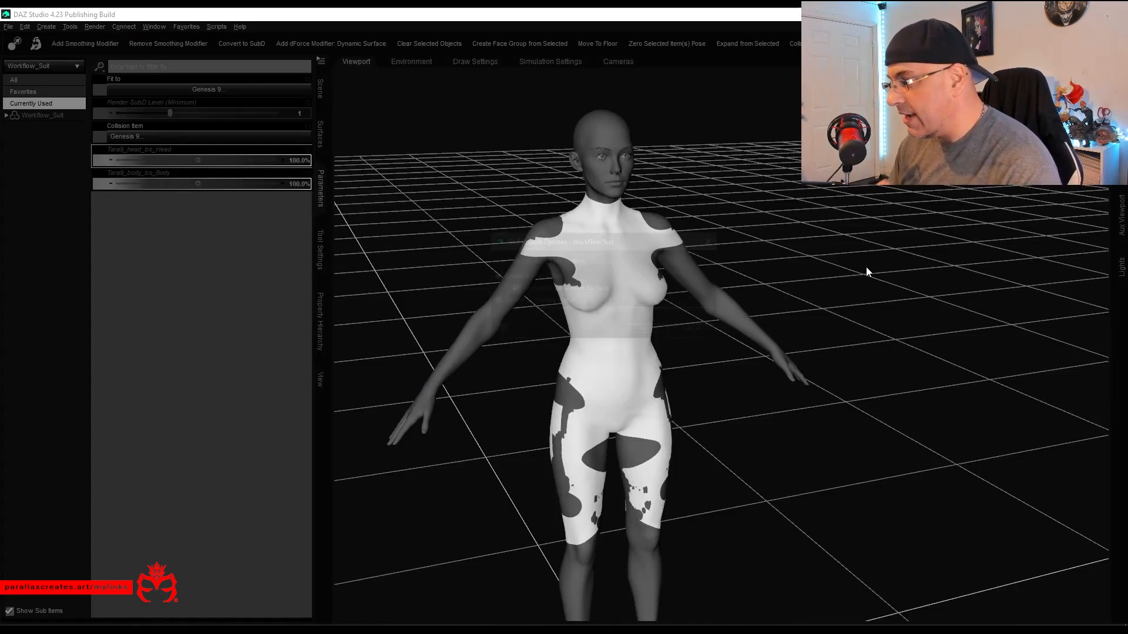
left_click(514, 293)
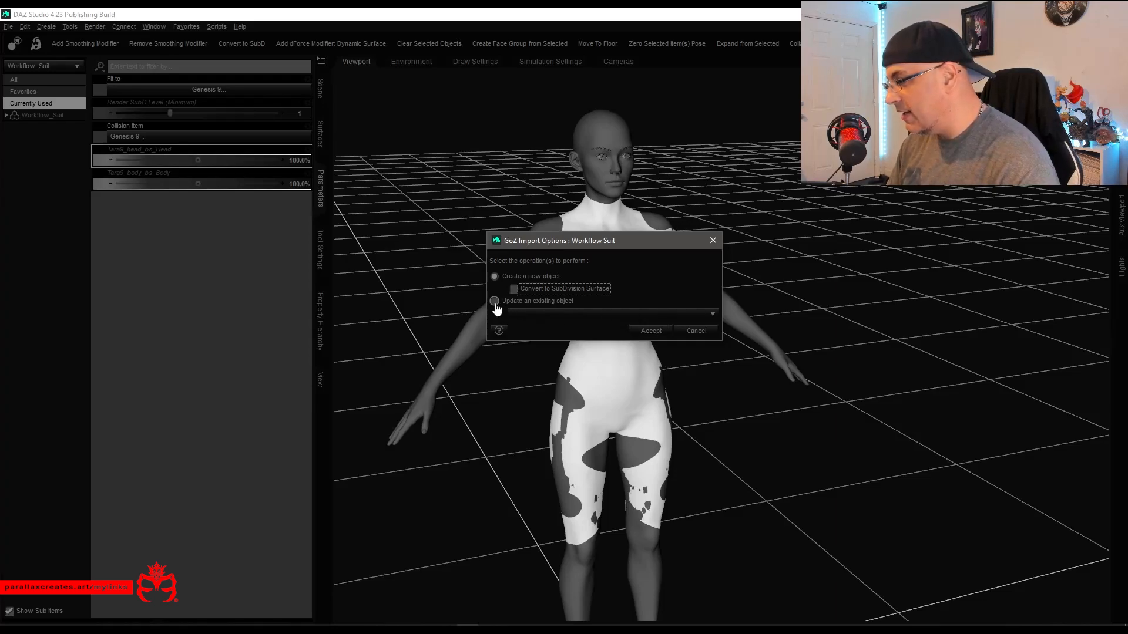
left_click(494, 302)
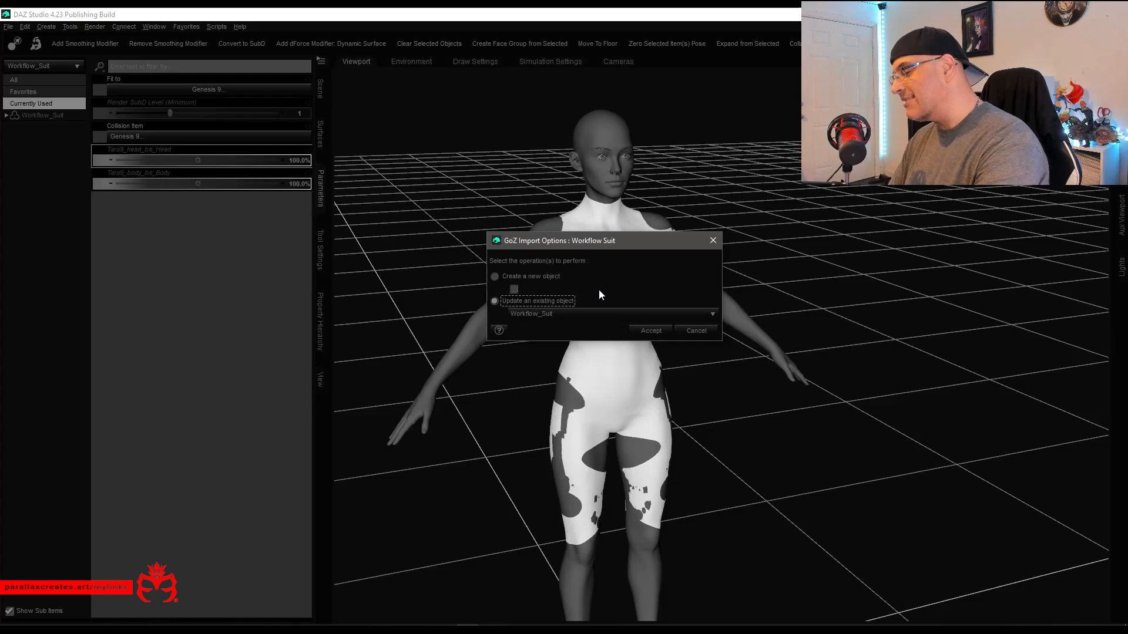
left_click_drag(633, 242, 633, 244)
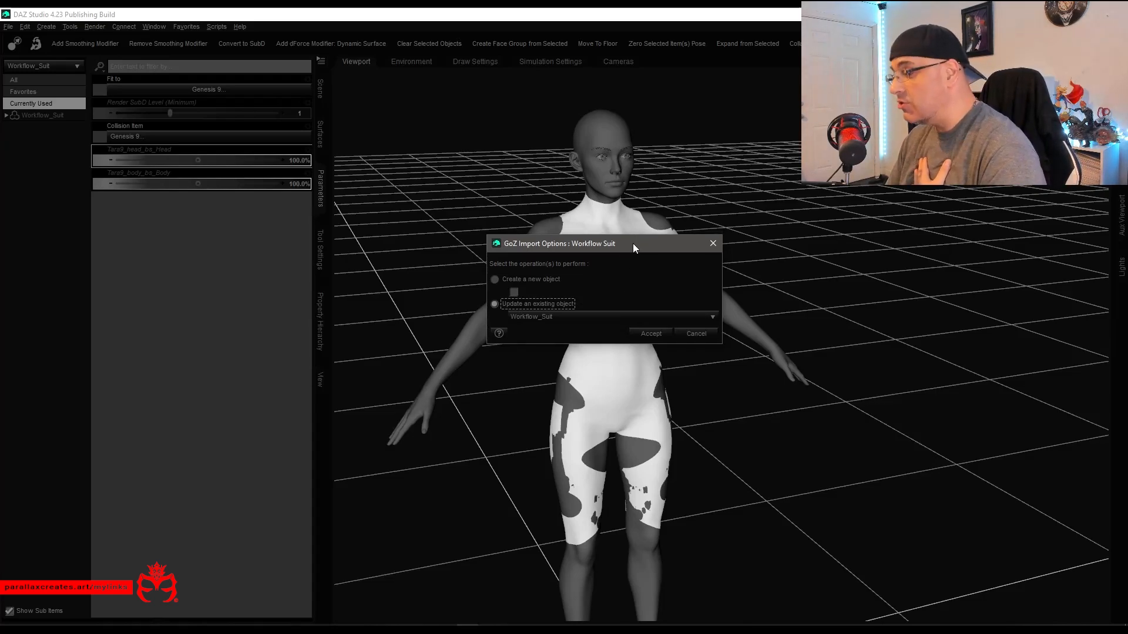
left_click_drag(632, 243, 636, 248)
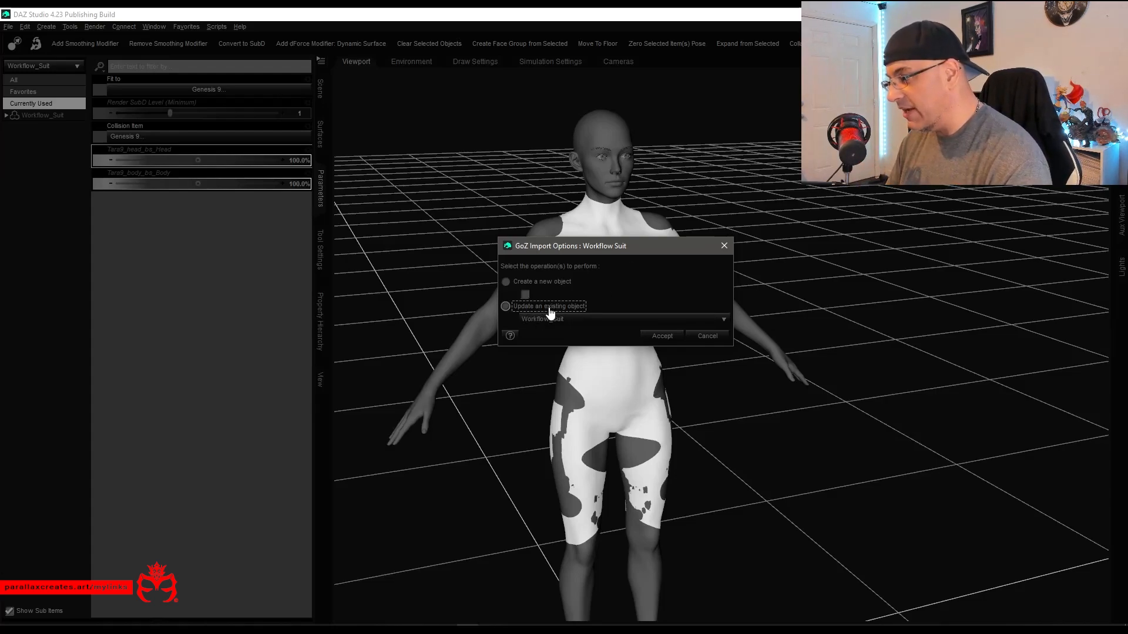
left_click(662, 336)
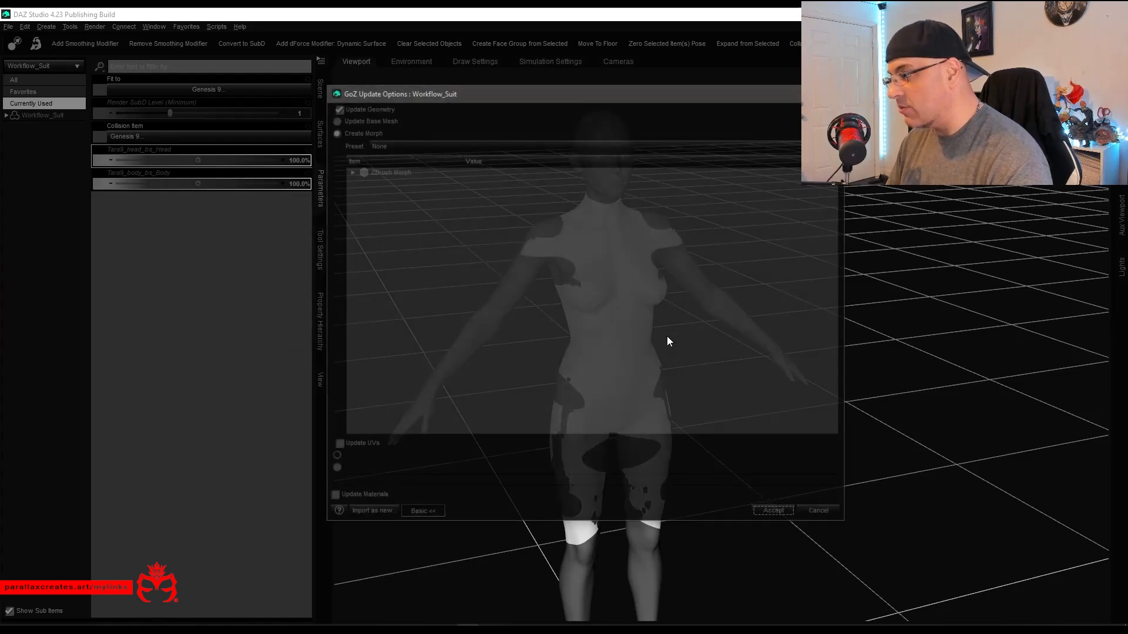
Name the imported morph Tara9_body_bs_Body and assign it to the Actor/Full Body/People/Feminine property group.
left_click(352, 172)
left_click(500, 181)
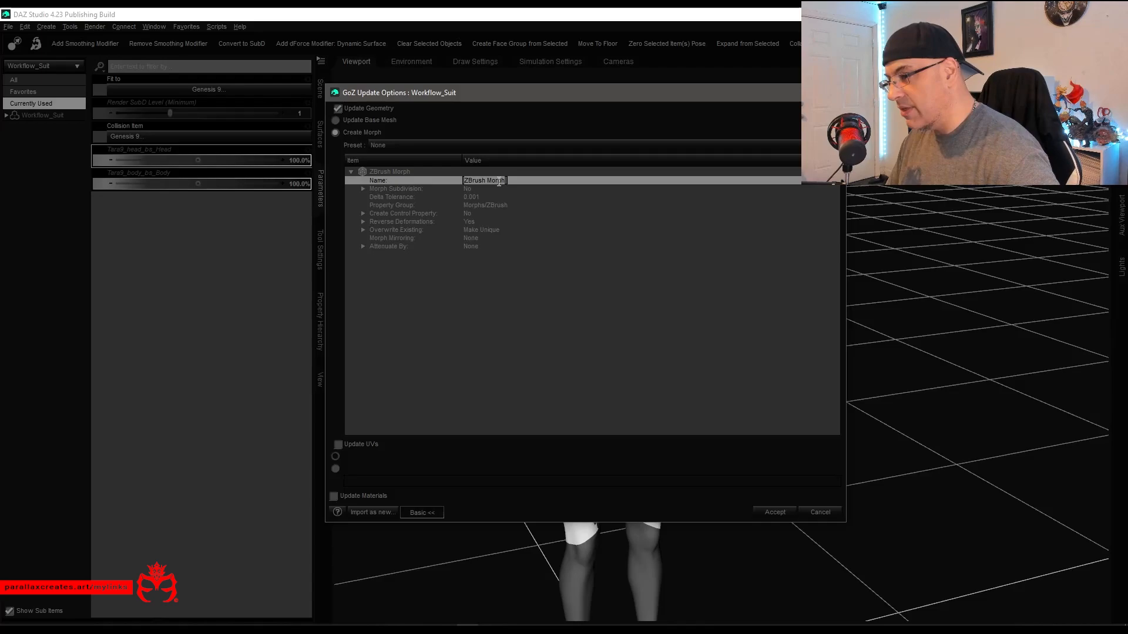
key("ctrl+v")
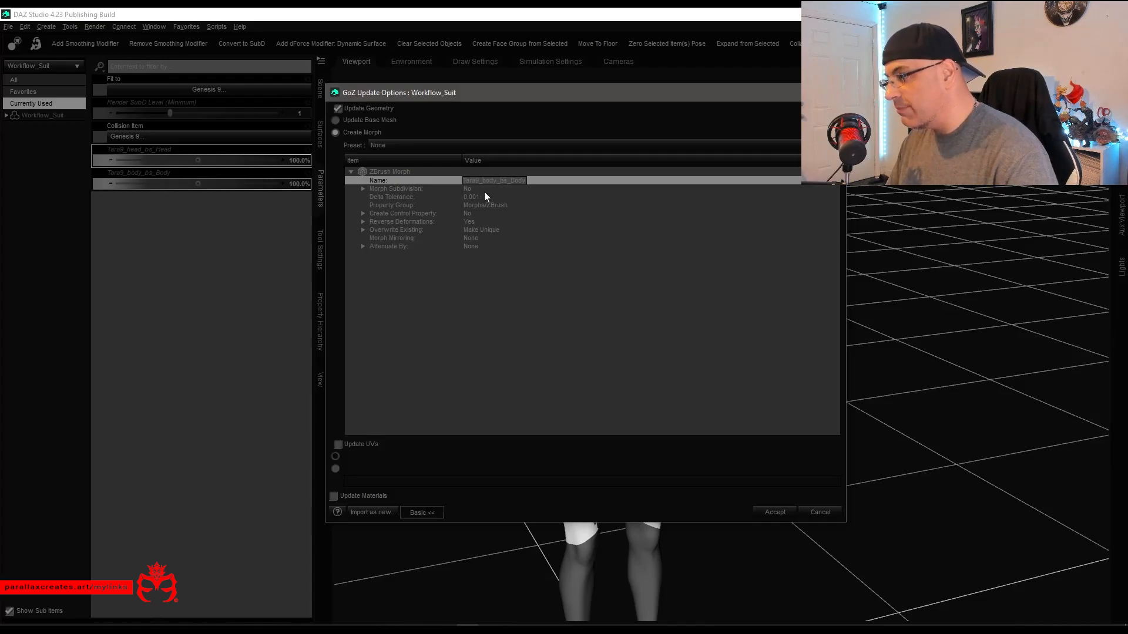
left_click(488, 186)
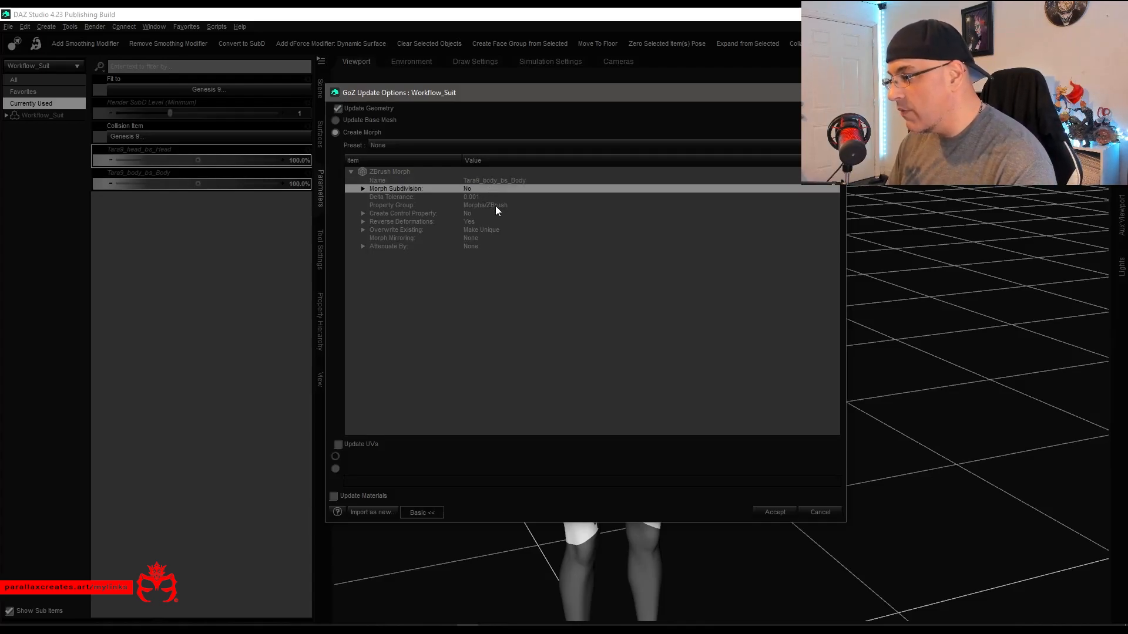
left_click(495, 207)
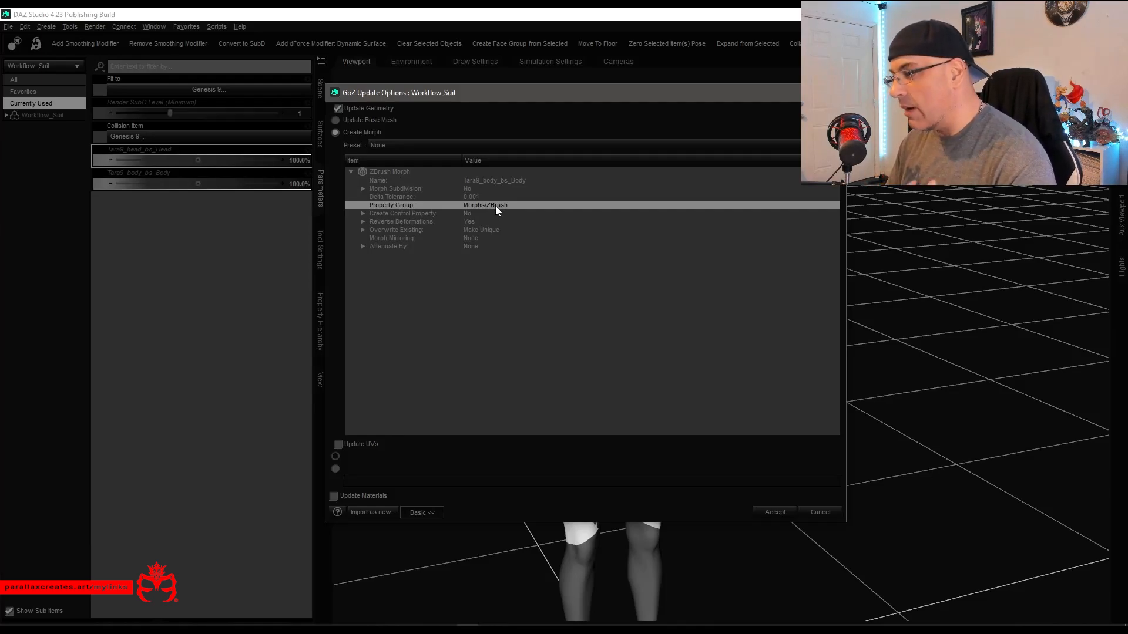
left_click(494, 207)
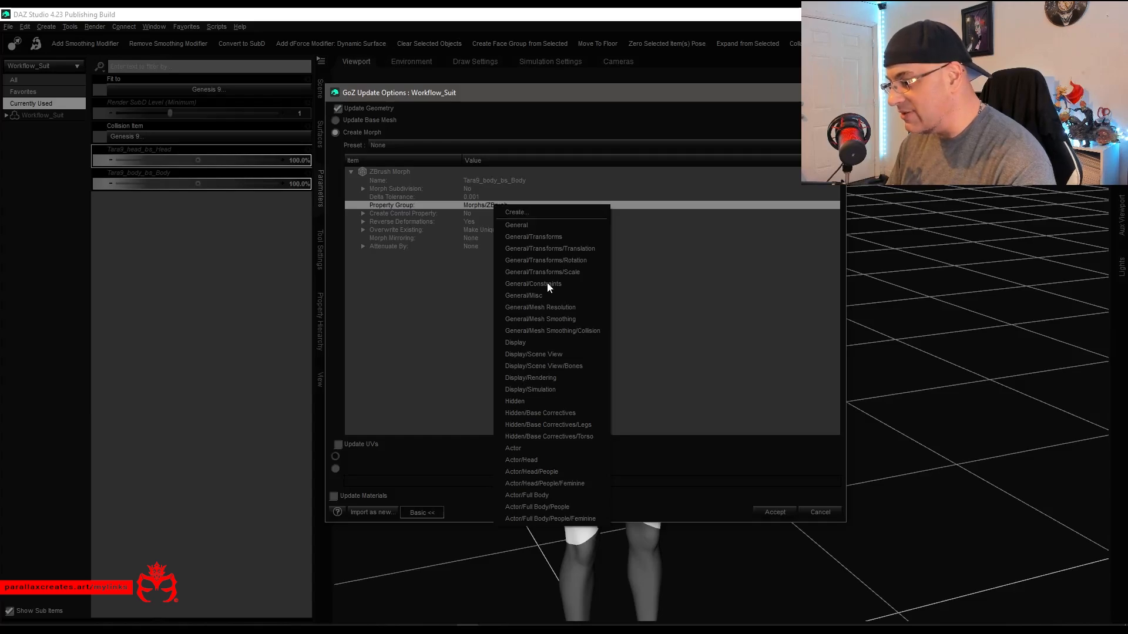
left_click(592, 519)
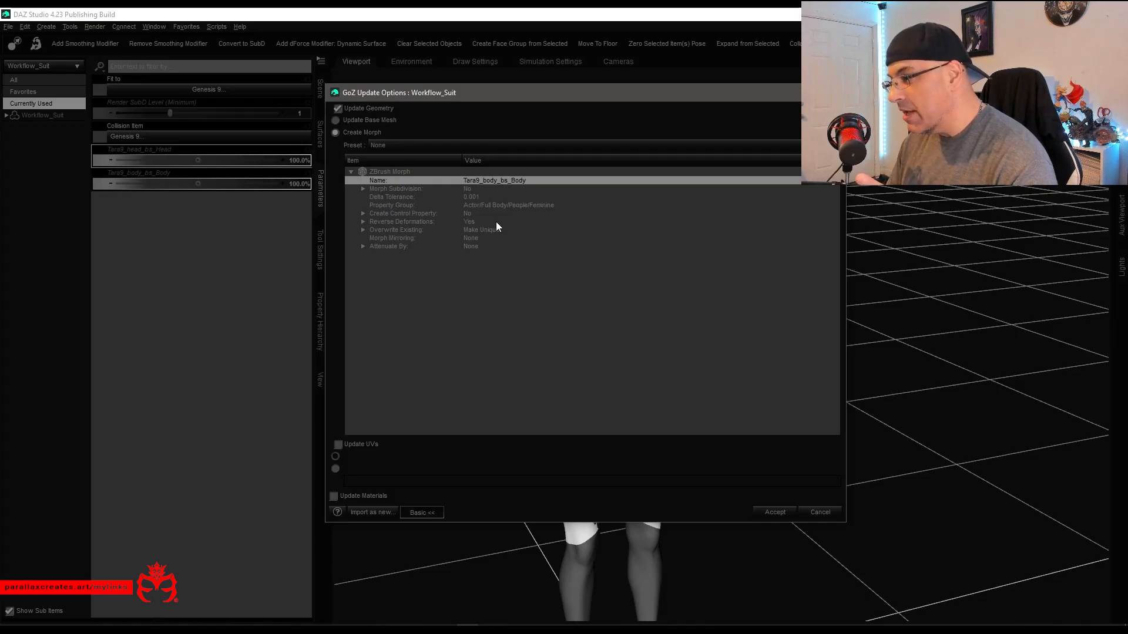
Set the morph import to overwrite the existing morph with Deltas Only, and apply the geometry update to the suit.
left_click(484, 231)
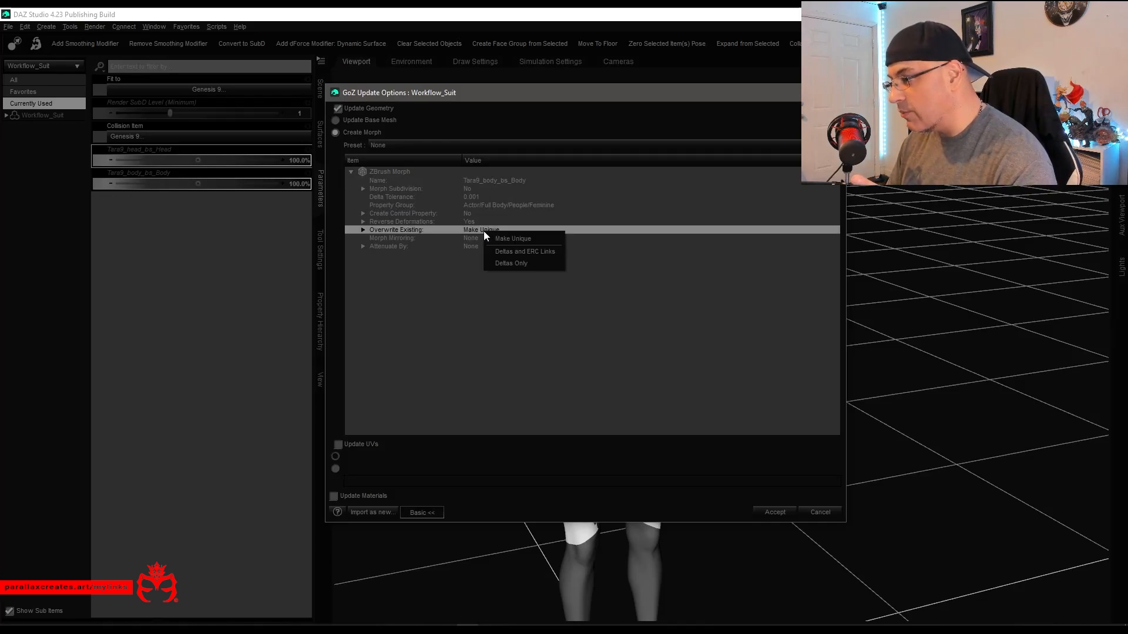
left_click(533, 267)
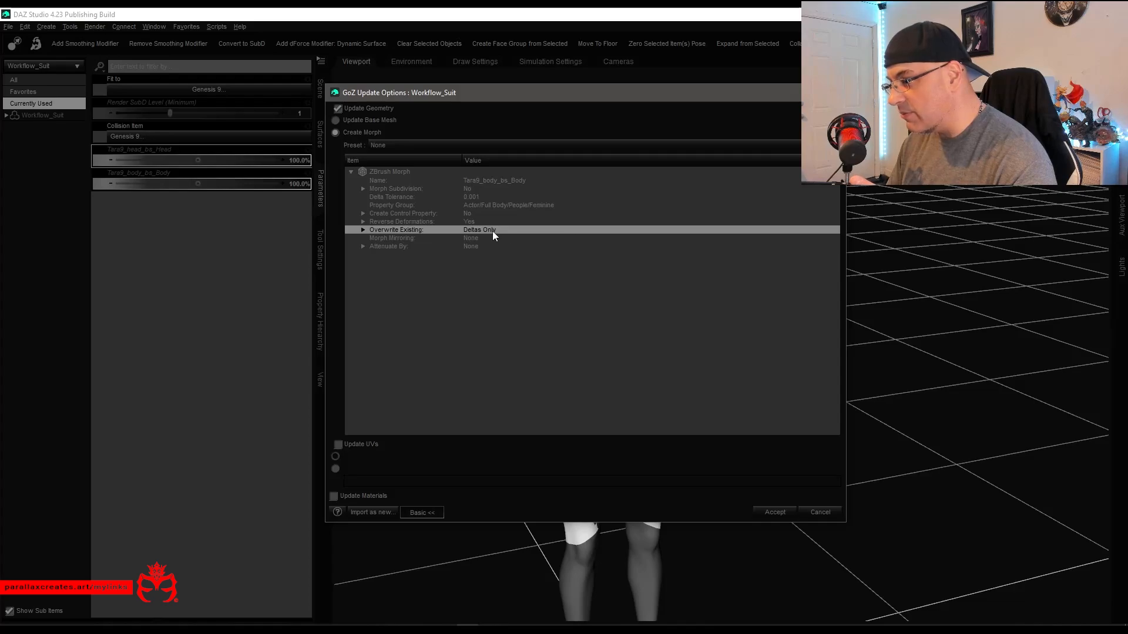
left_click(492, 231)
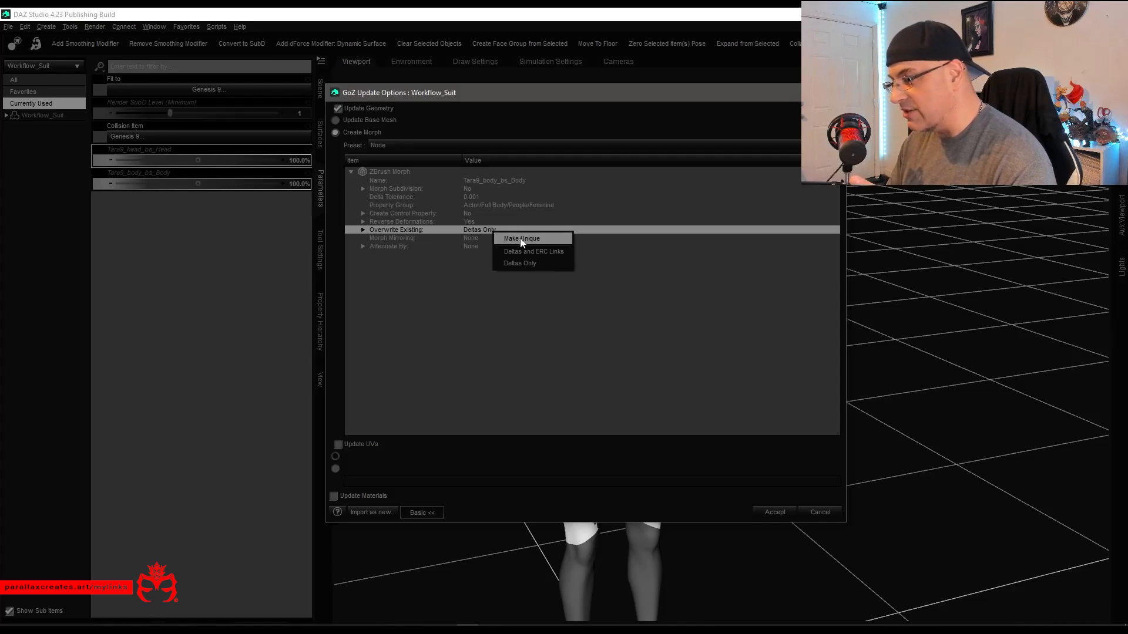
left_click(499, 181)
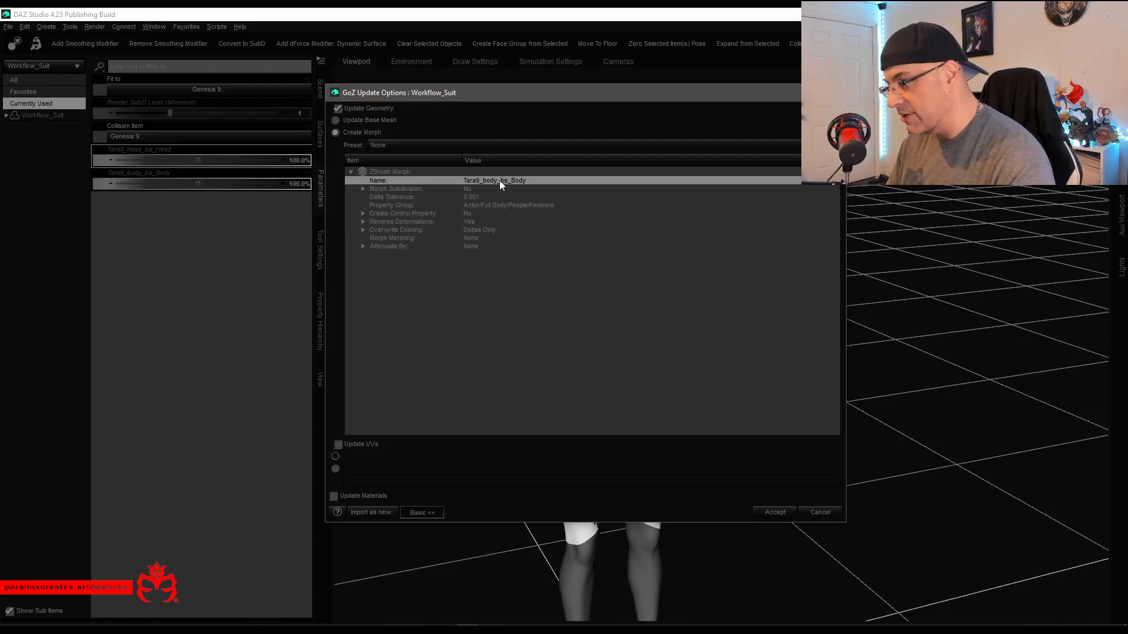
left_click(776, 514)
scroll(781, 346, "up", 2)
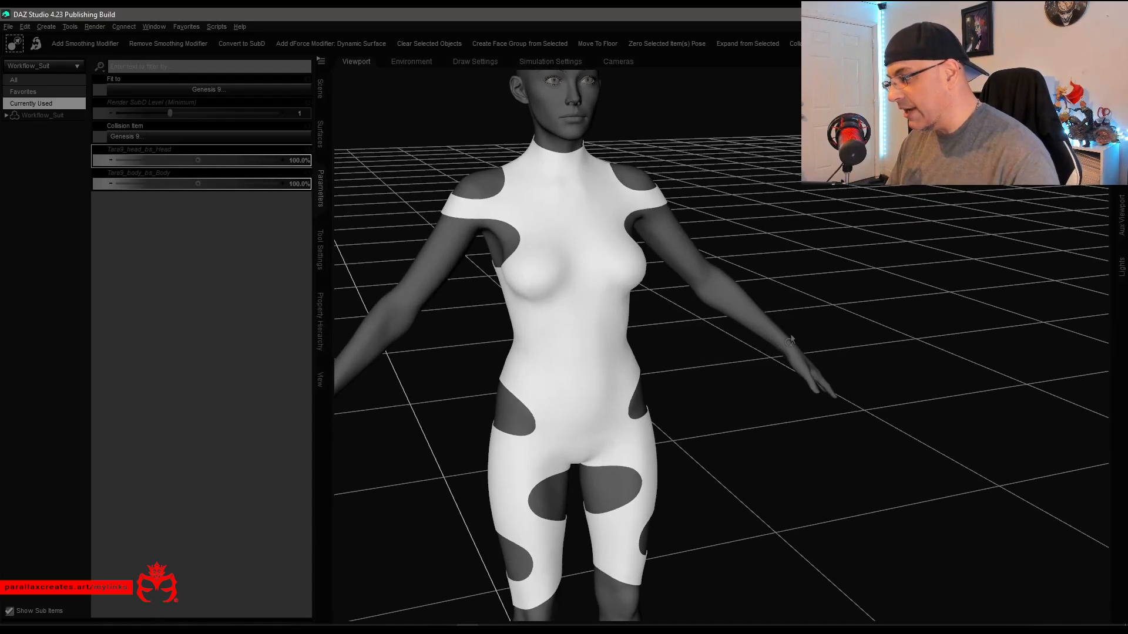
scroll(759, 304, "down", 1)
left_click_drag(758, 303, 671, 232, "ctrl+alt")
scroll(761, 280, "down", 1)
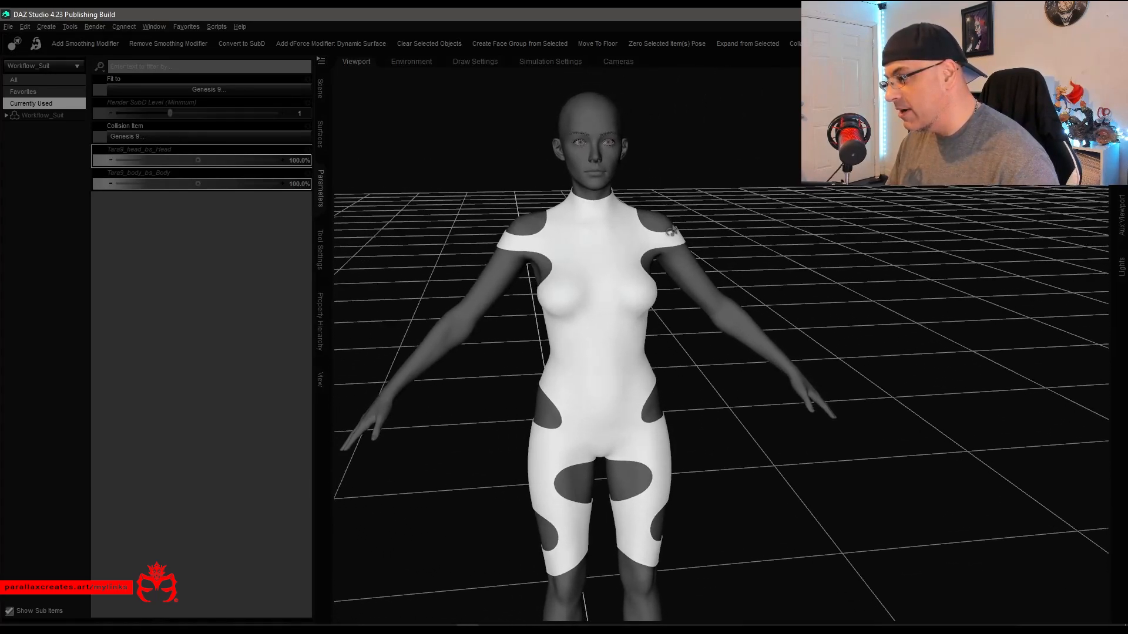
left_click_drag(784, 232, 802, 242, "ctrl+alt")
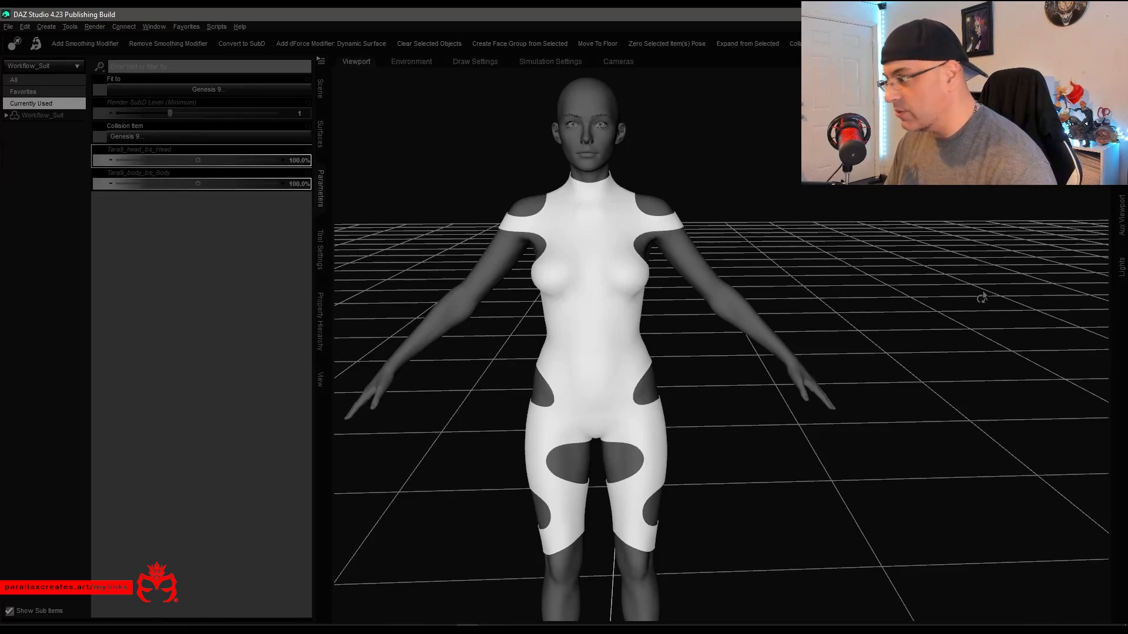
Set the diffuse color of the Workflow_Suit surfaces to pure red (255, 0, 0).
right_click(573, 256)
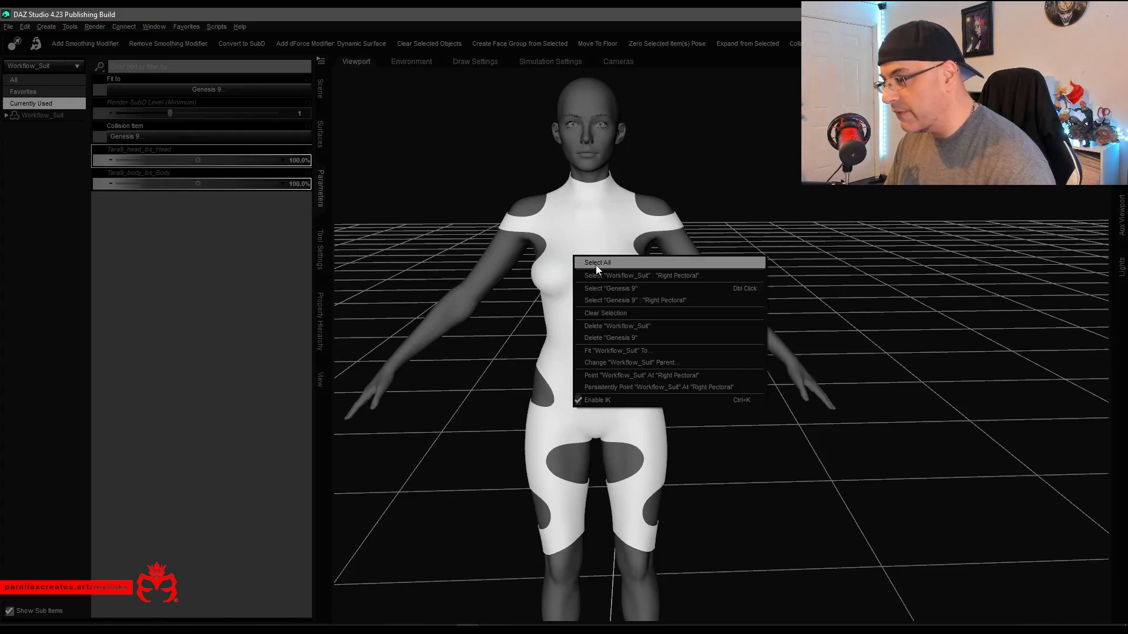
key("Escape")
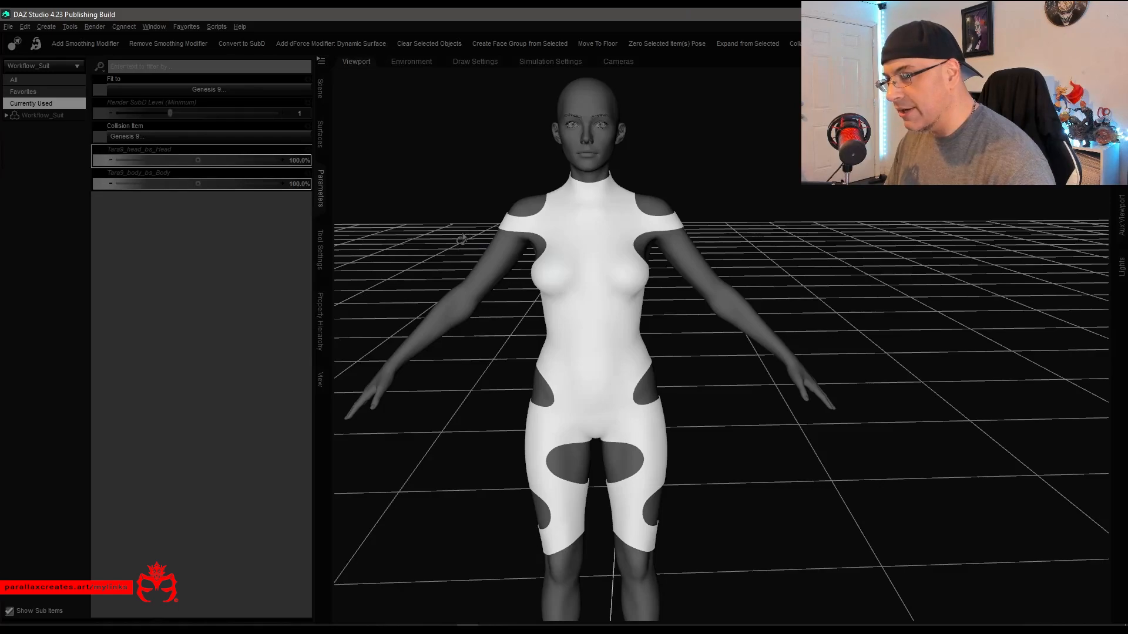
left_click(319, 129)
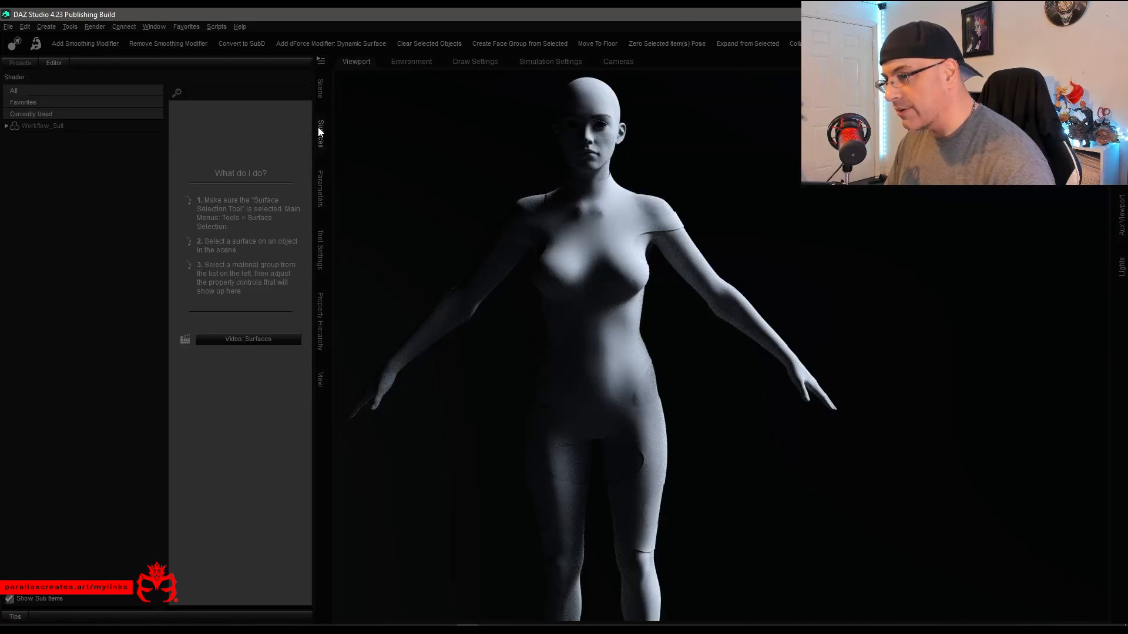
left_click(91, 132)
left_click(252, 163)
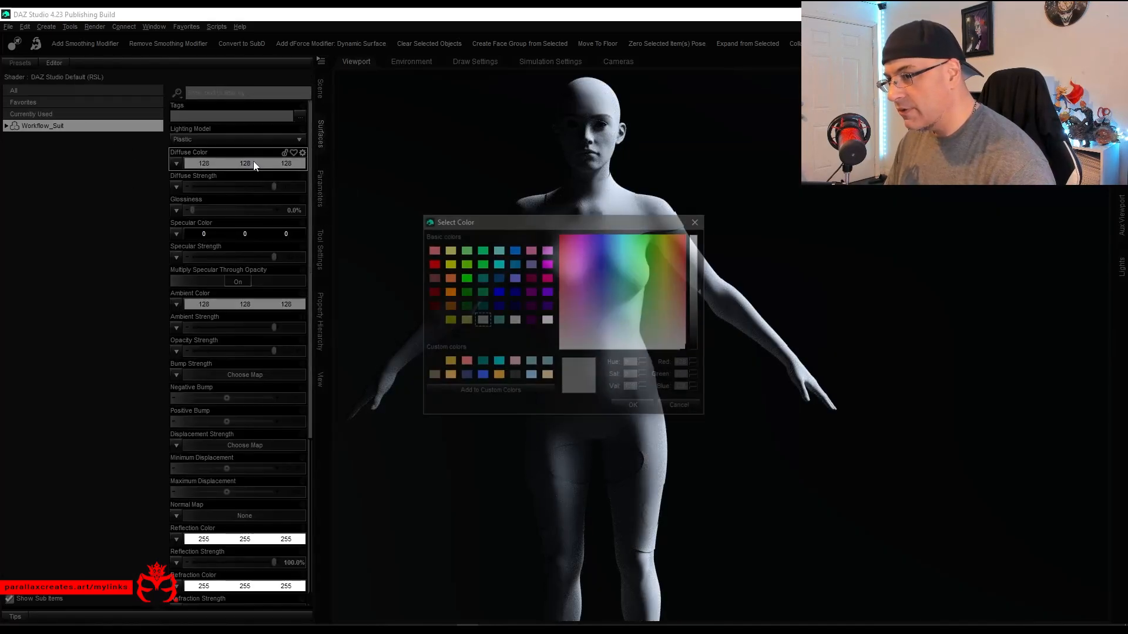
left_click(432, 263)
left_click(634, 407)
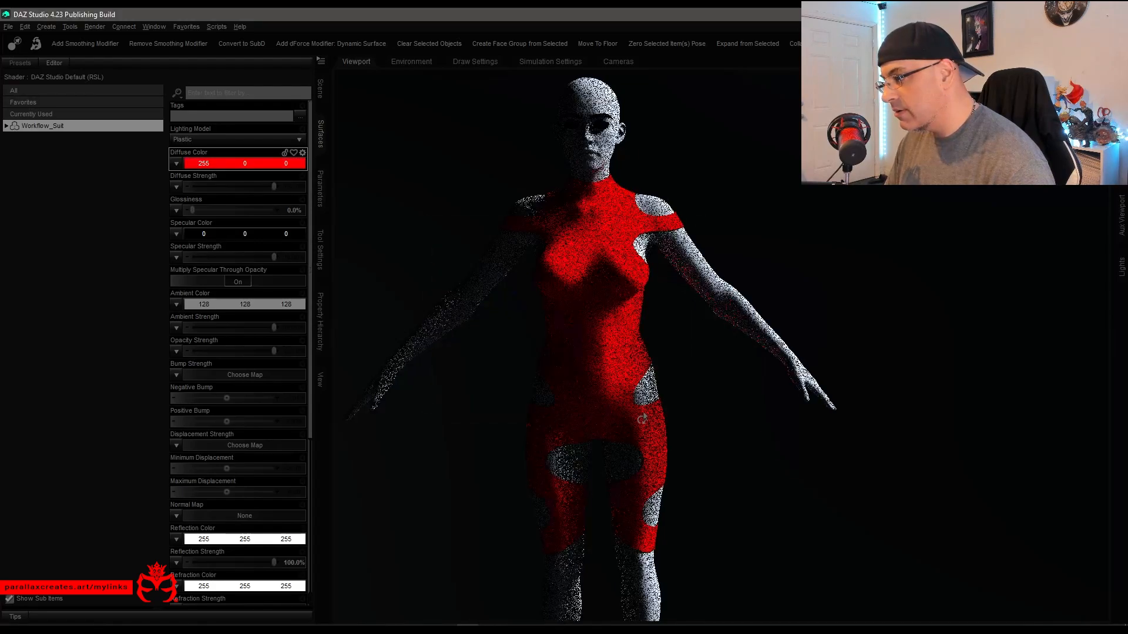
Set the environment Dome Rotation to 354.71 to relight the suited figure in the Iray preview.
left_click_drag(553, 331, 561, 330, "ctrl+alt")
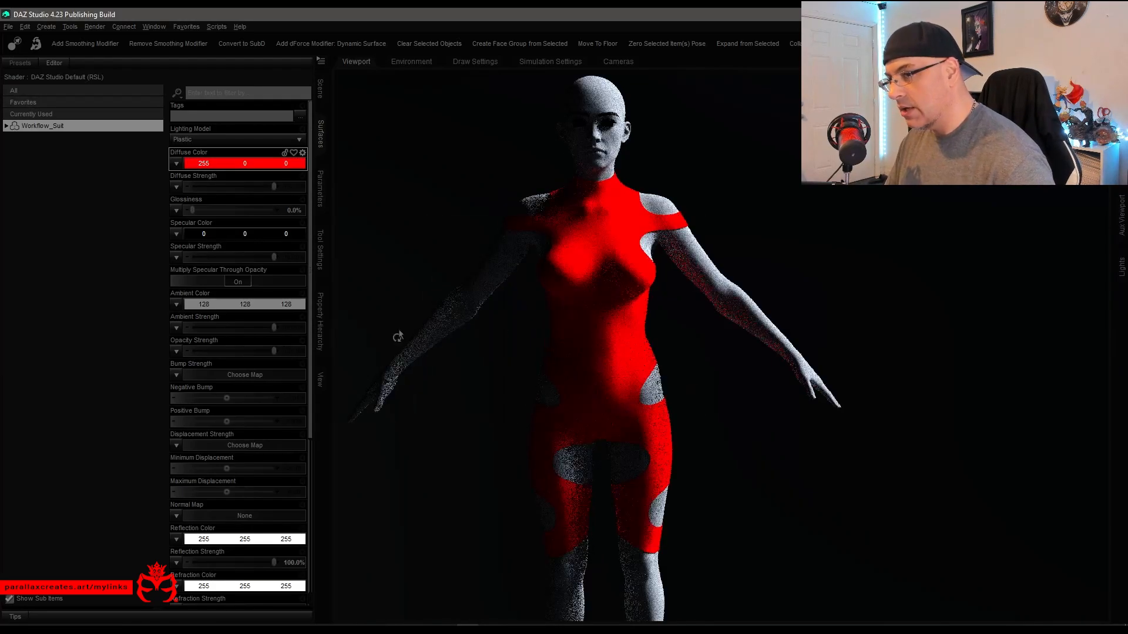
left_click(1120, 154)
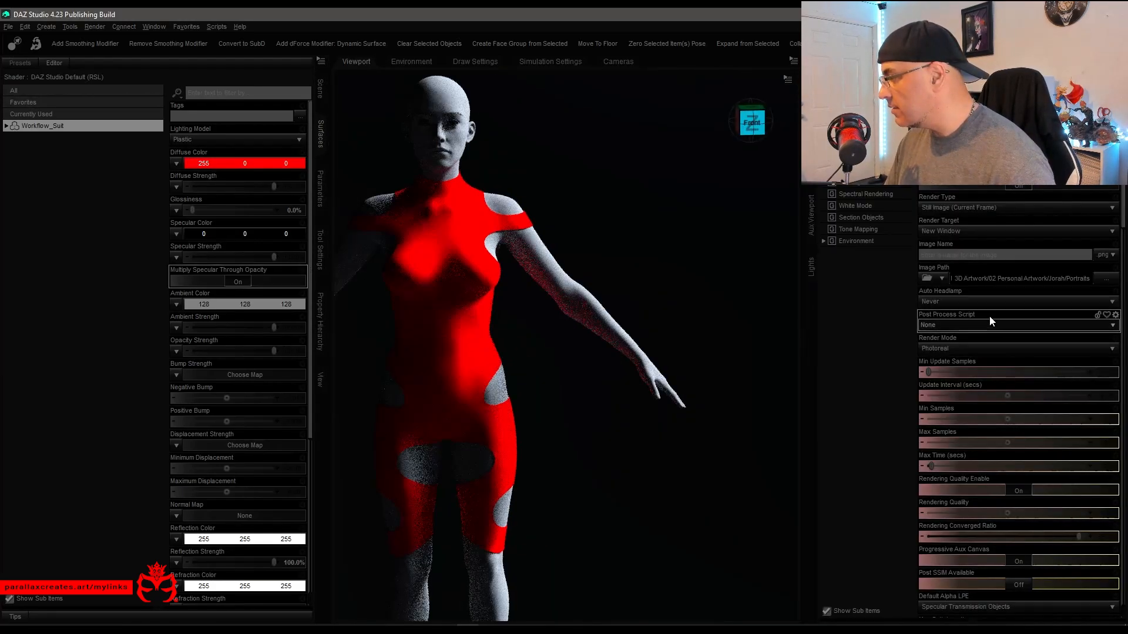
left_click(872, 242)
left_click_drag(975, 372, 1085, 379)
left_click_drag(658, 226, 611, 221, "ctrl+alt")
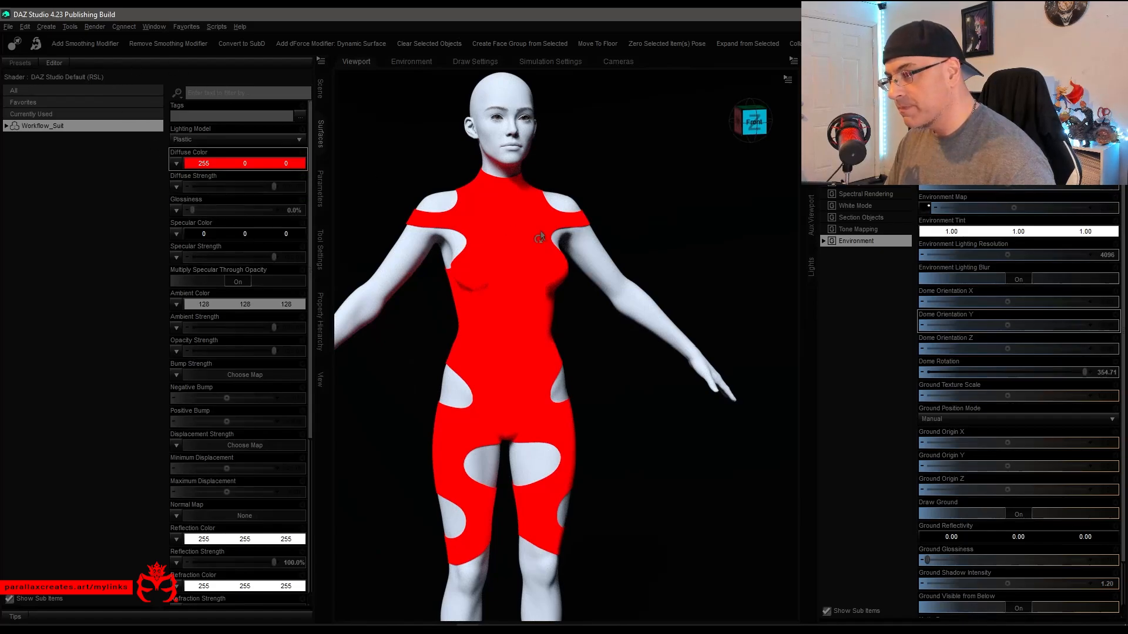
left_click_drag(579, 195, 546, 176, "ctrl+alt")
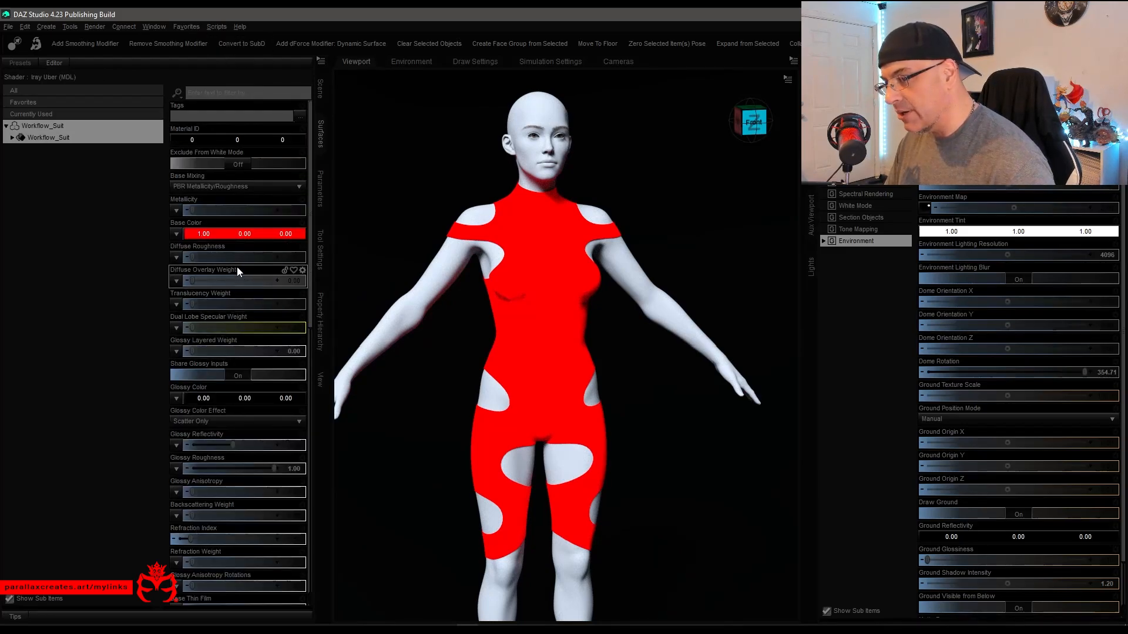
Set the Diffuse Overlay Weight of the Workflow_Suit surface to 0.10 and inspect the shading on the figure.
left_click(234, 281)
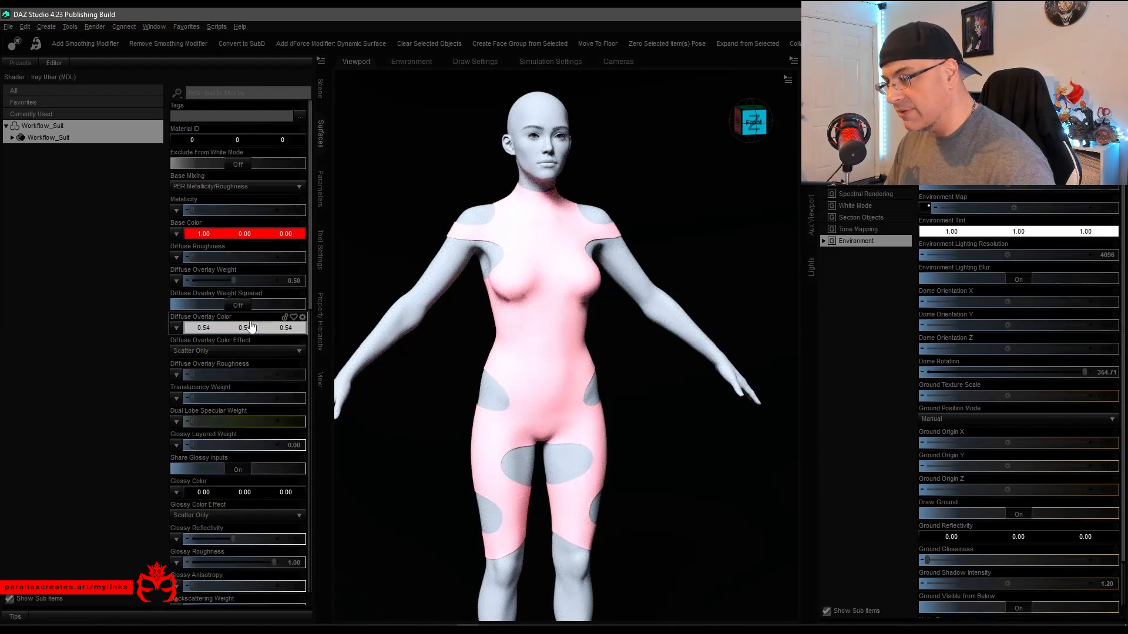
left_click_drag(233, 281, 205, 284)
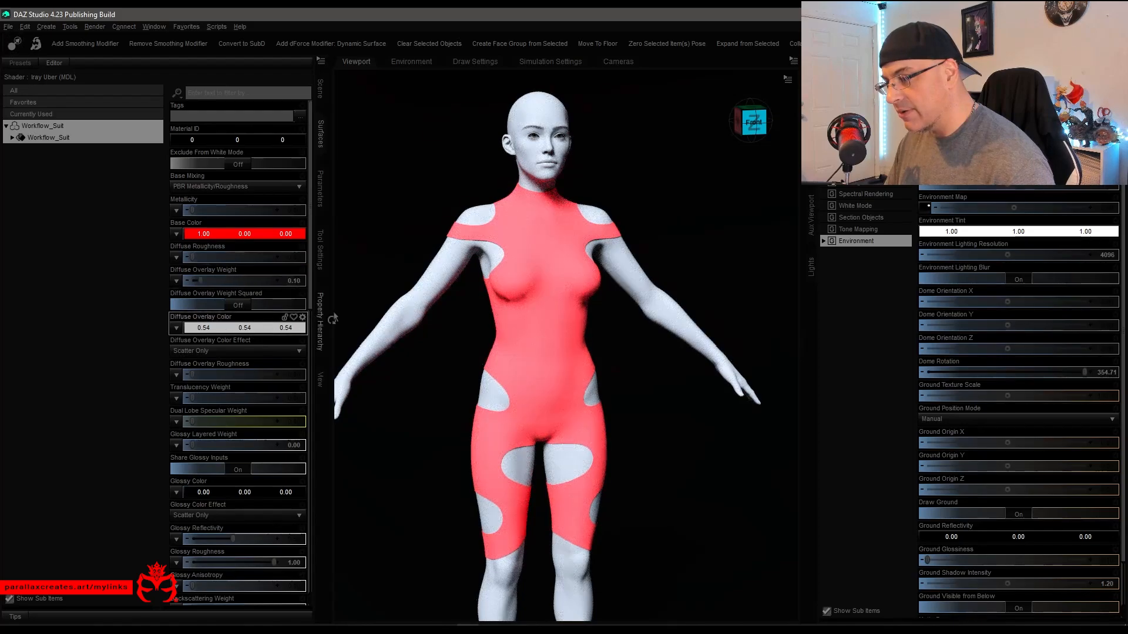
left_click_drag(667, 193, 677, 252)
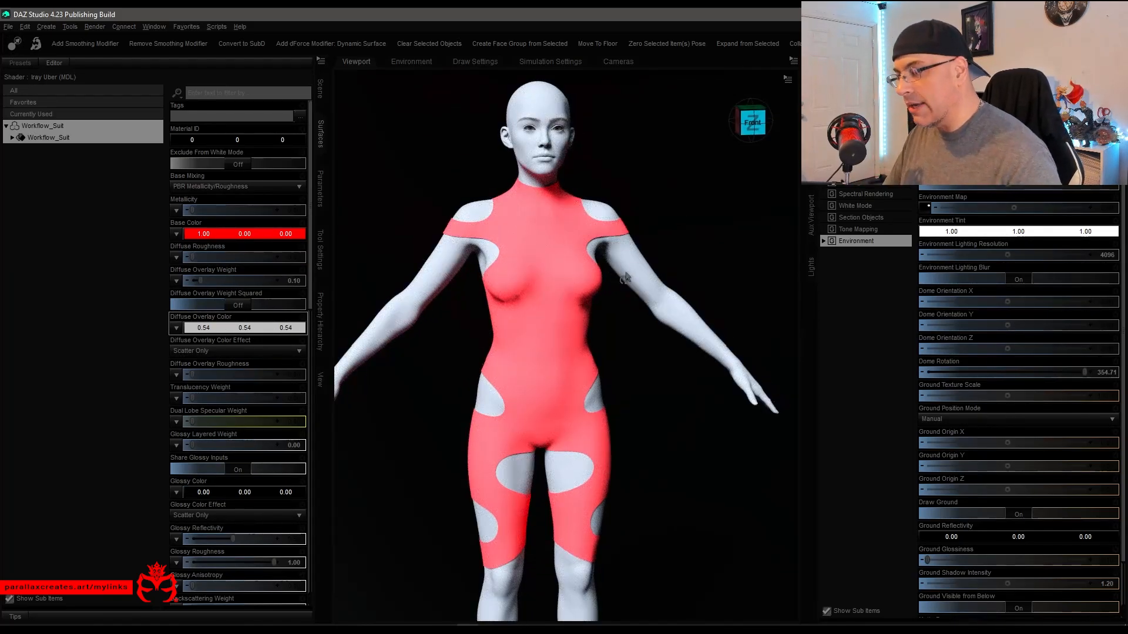
left_click_drag(642, 239, 650, 226)
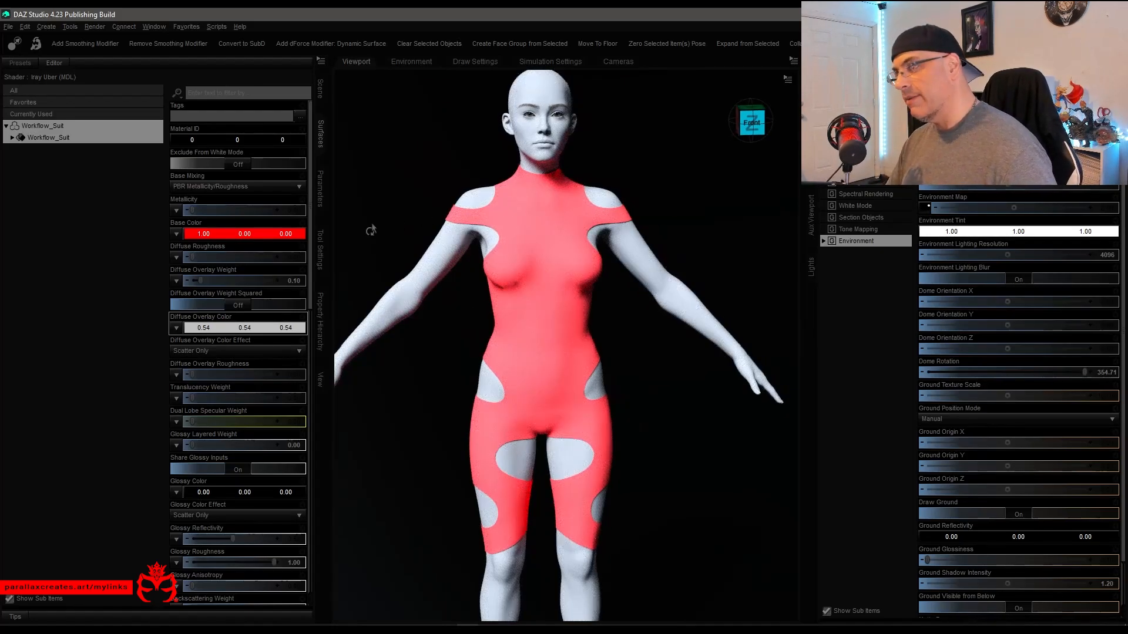
Switch the viewport from the Iray preview to a shaded draw mode and select the Genesis 9 figure.
key("ctrl+7")
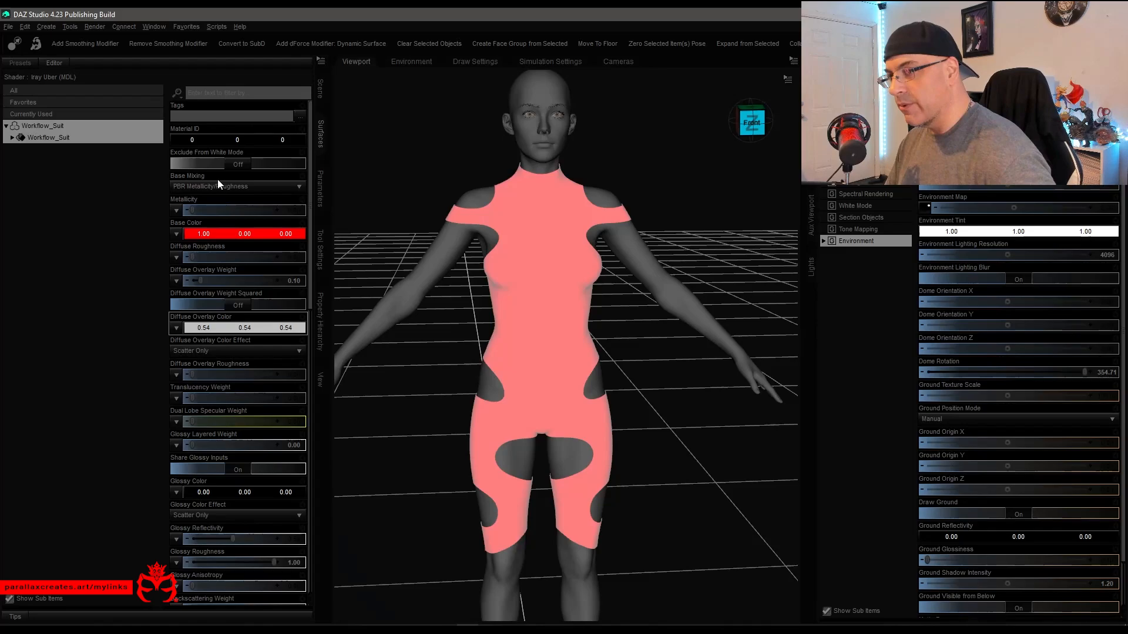
left_click(75, 91)
left_click(321, 89)
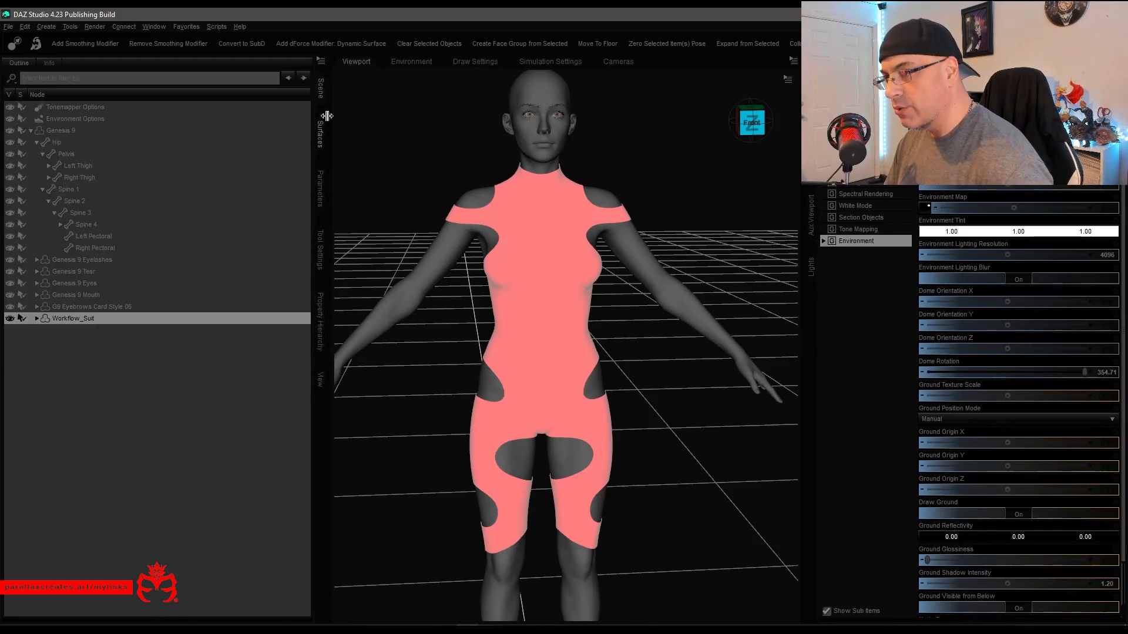
left_click(77, 133)
left_click(30, 130)
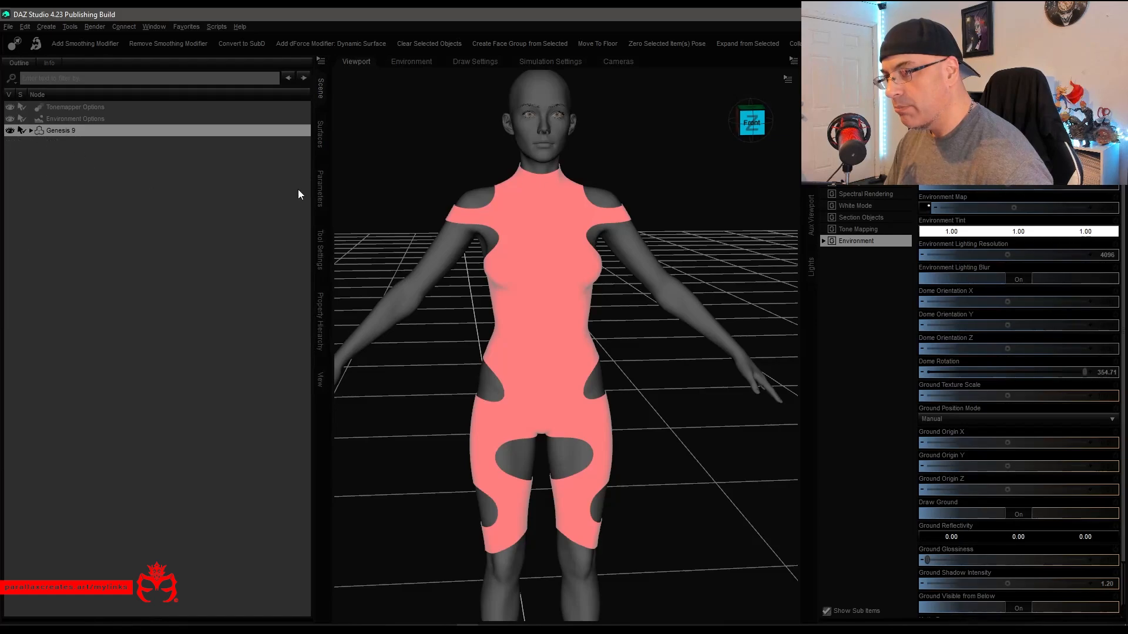
Set the Tara 9 morph on Genesis 9 to 0 to return the figure to its base shape.
left_click(320, 184)
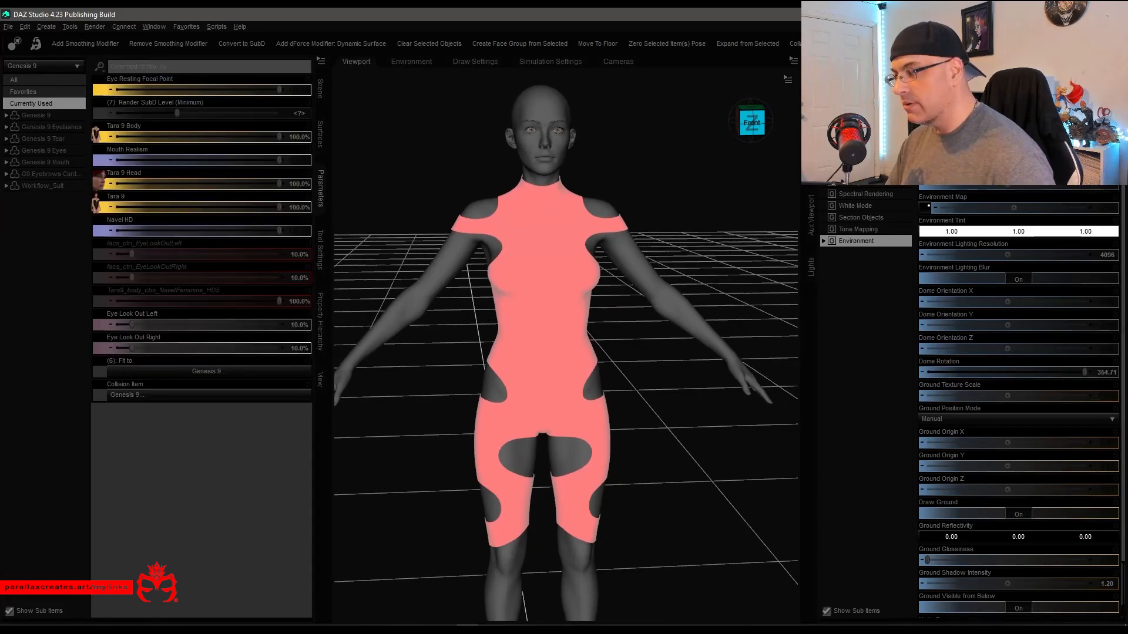
right_click(547, 102)
left_click(675, 186)
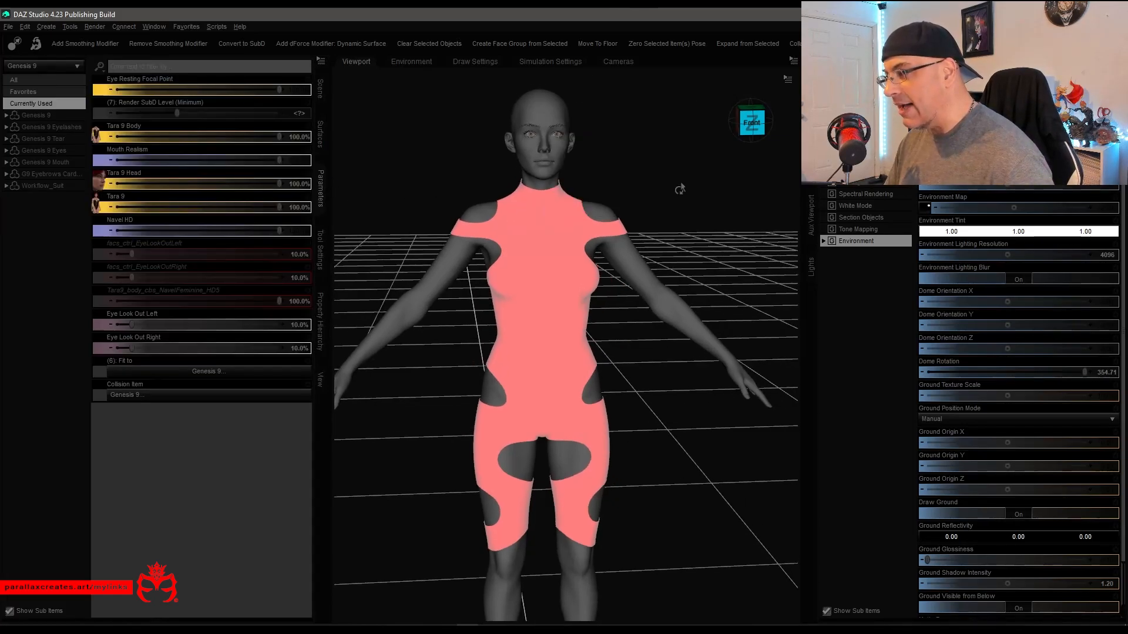
left_click(295, 207)
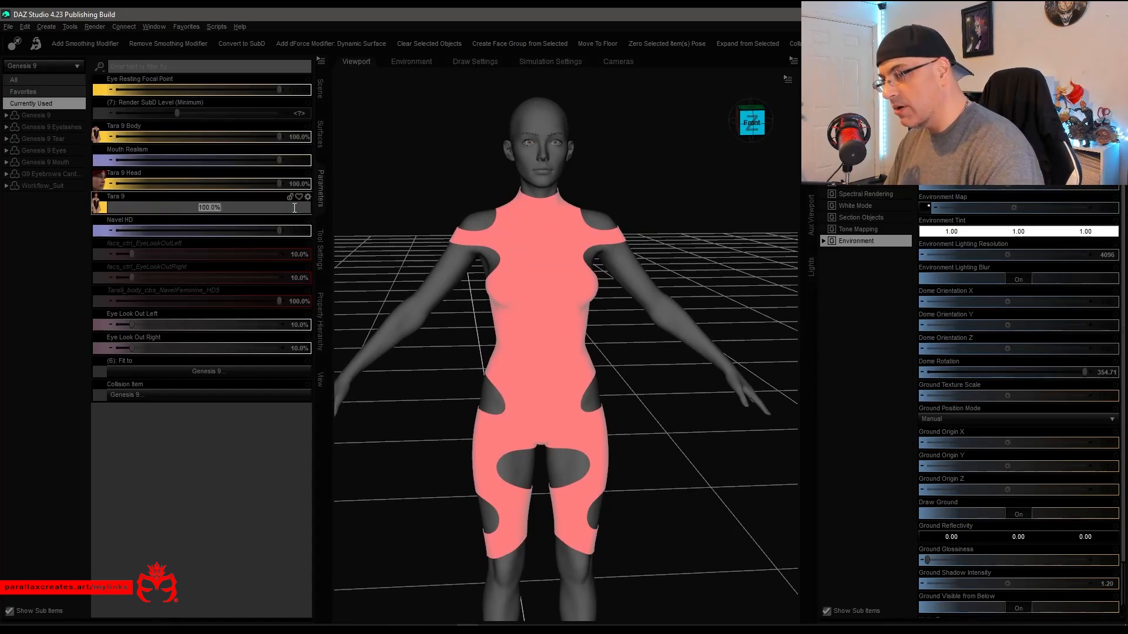
type("0")
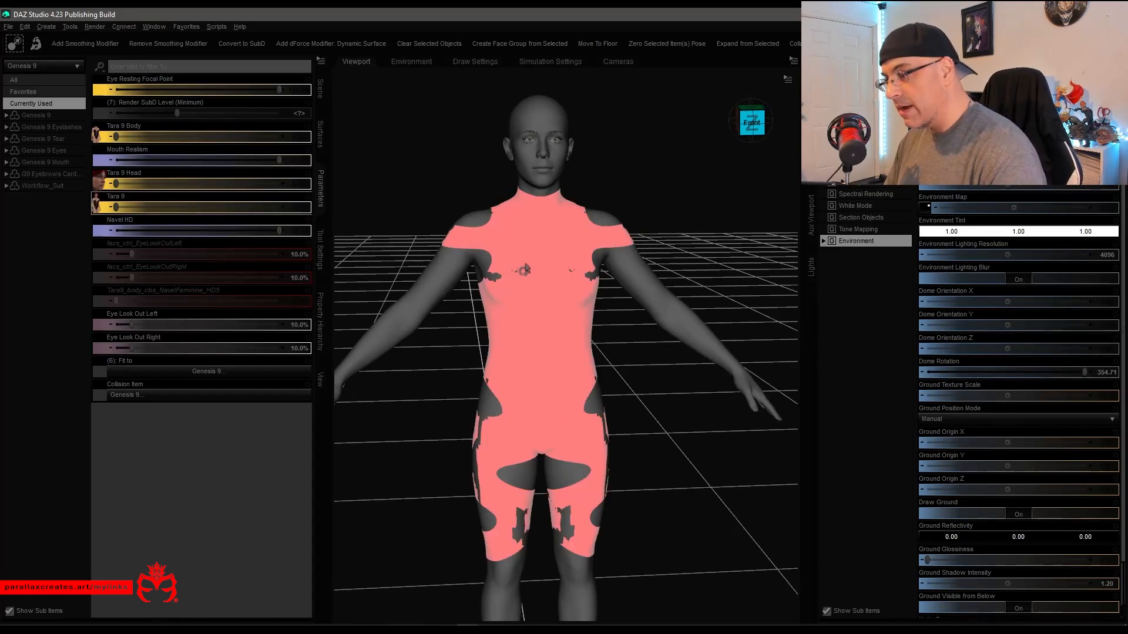
left_click_drag(652, 253, 689, 246, "alt")
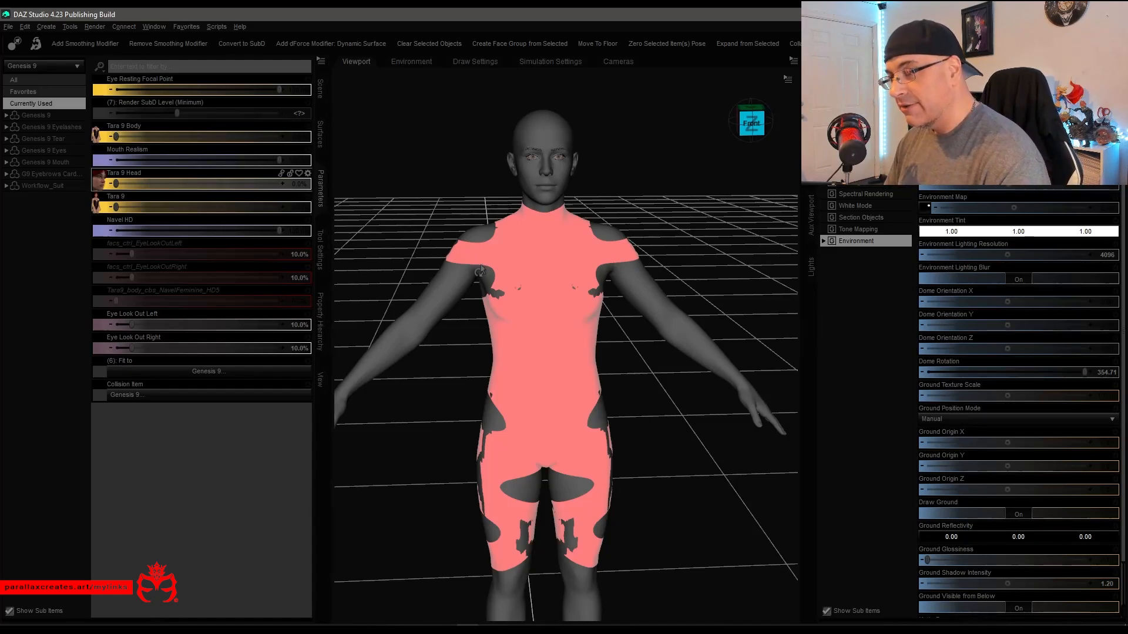
Open the Developer Tools from the Genesis 9 Utilities parameters and move their window clear of the figure.
right_click(530, 156)
left_click(558, 150)
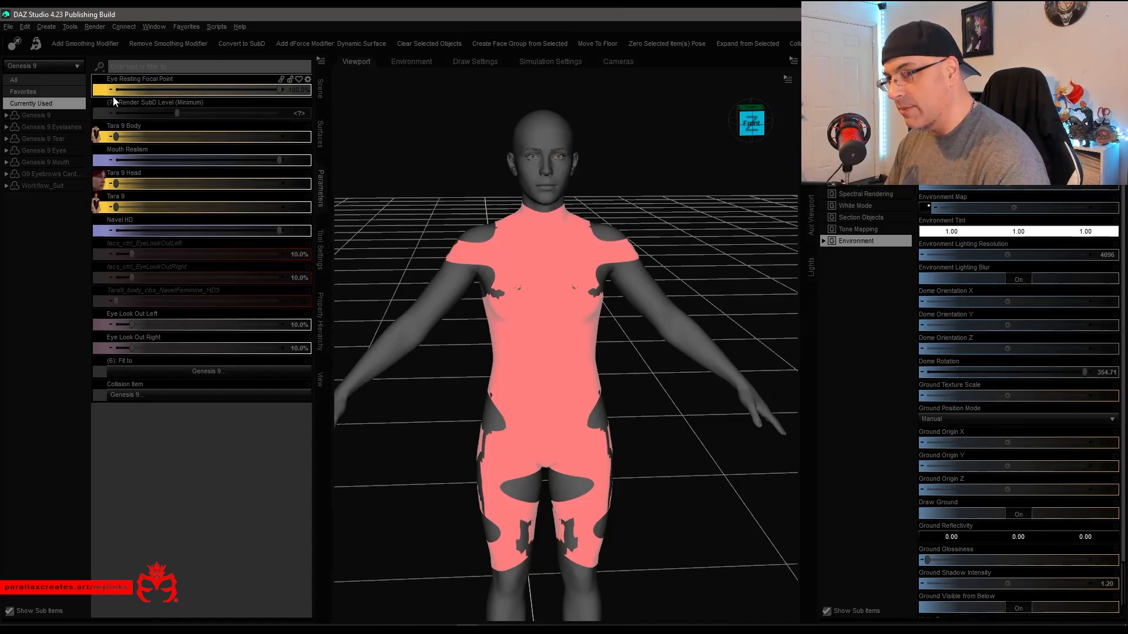
left_click(53, 81)
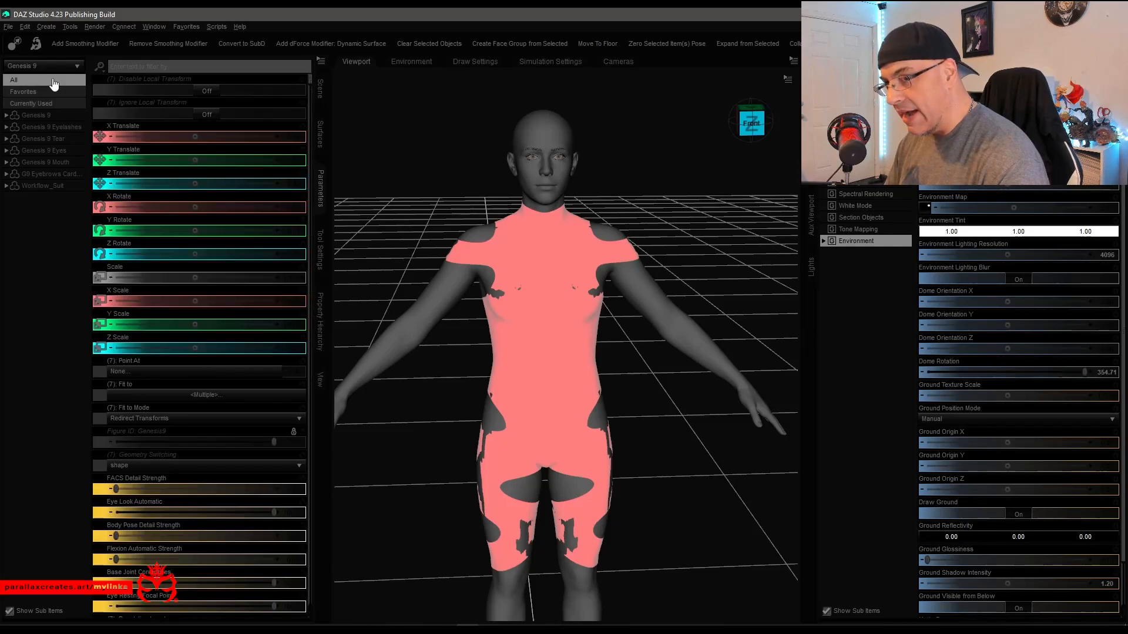
left_click(50, 115)
double_click(51, 116)
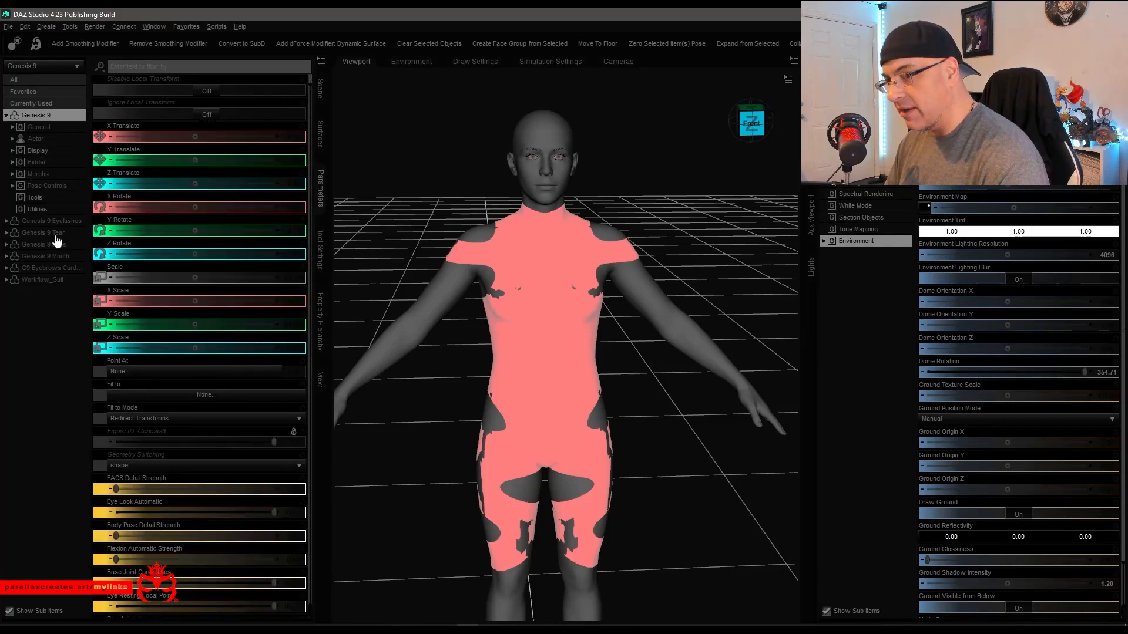
left_click(40, 210)
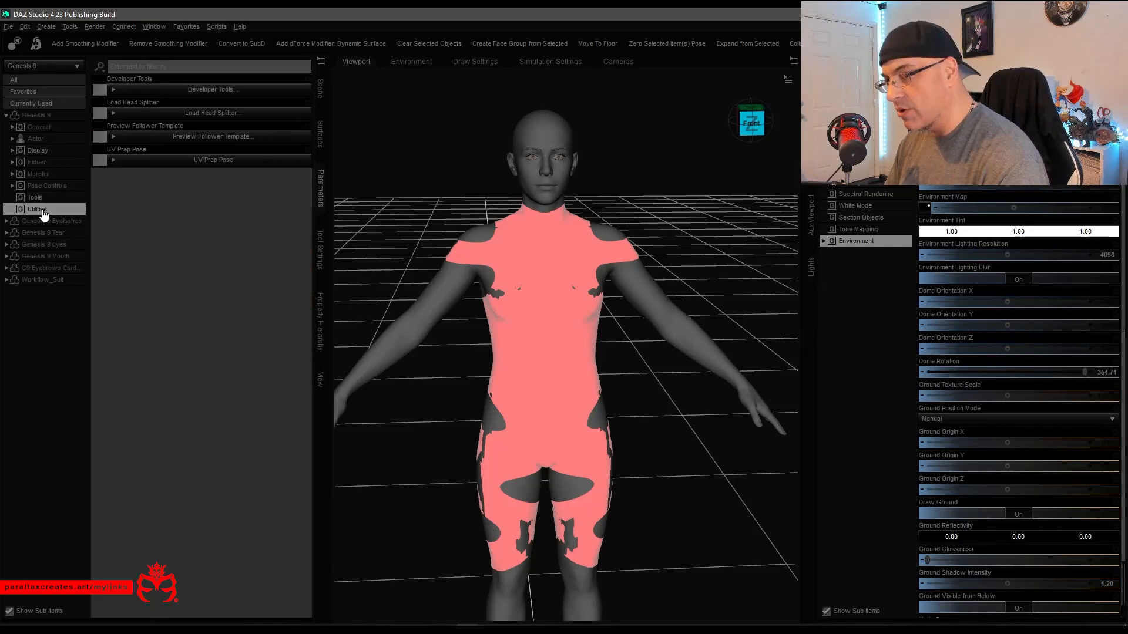
left_click(247, 93)
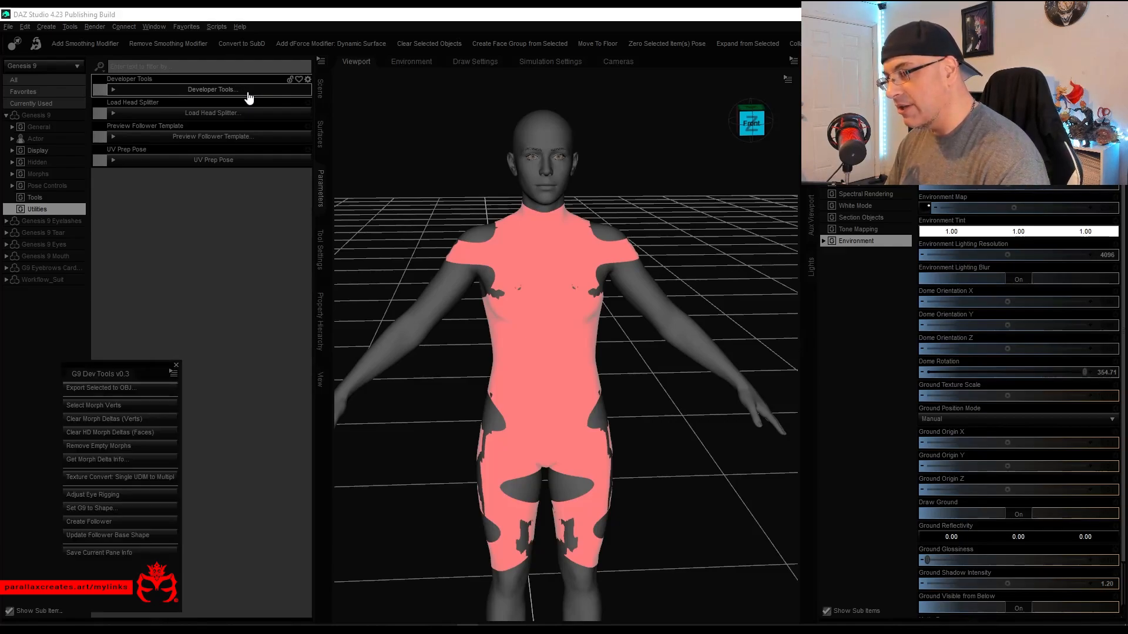
left_click_drag(127, 366, 344, 184)
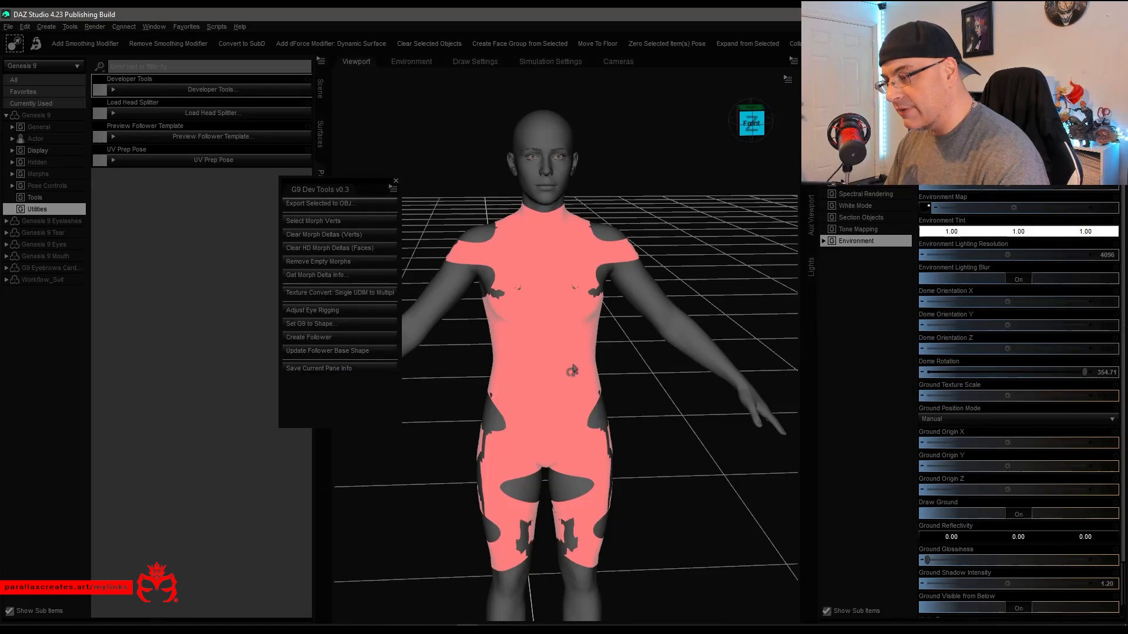
left_click_drag(360, 182, 192, 308)
Select the Workflow_Suit, show all its parameters, and try to add a smoothing modifier to it.
right_click(518, 277)
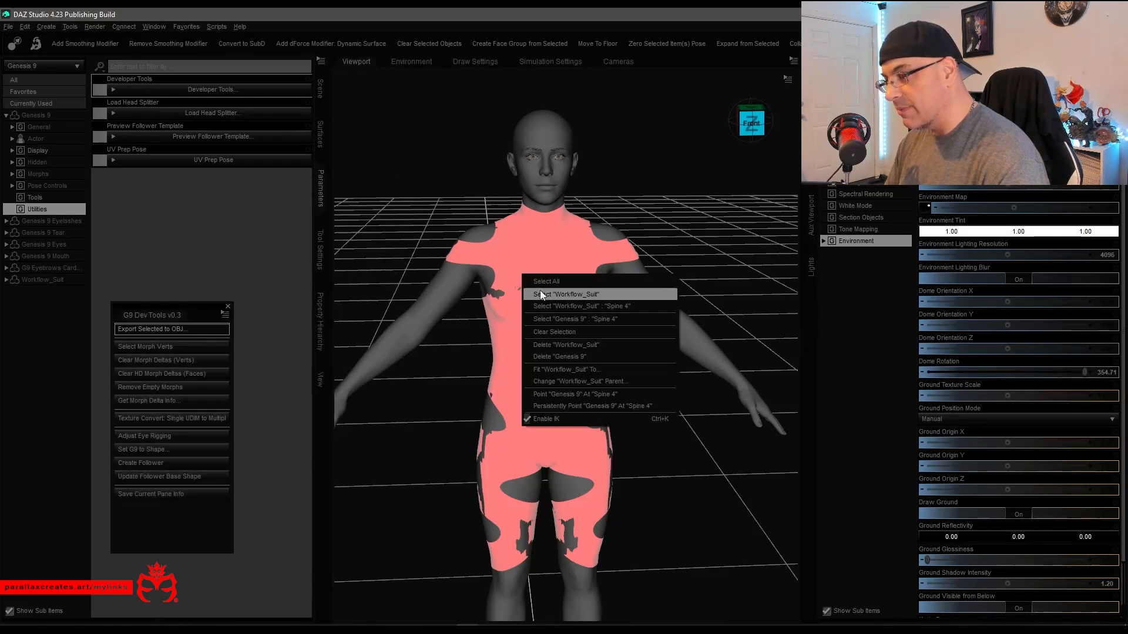
left_click(538, 295)
left_click(77, 81)
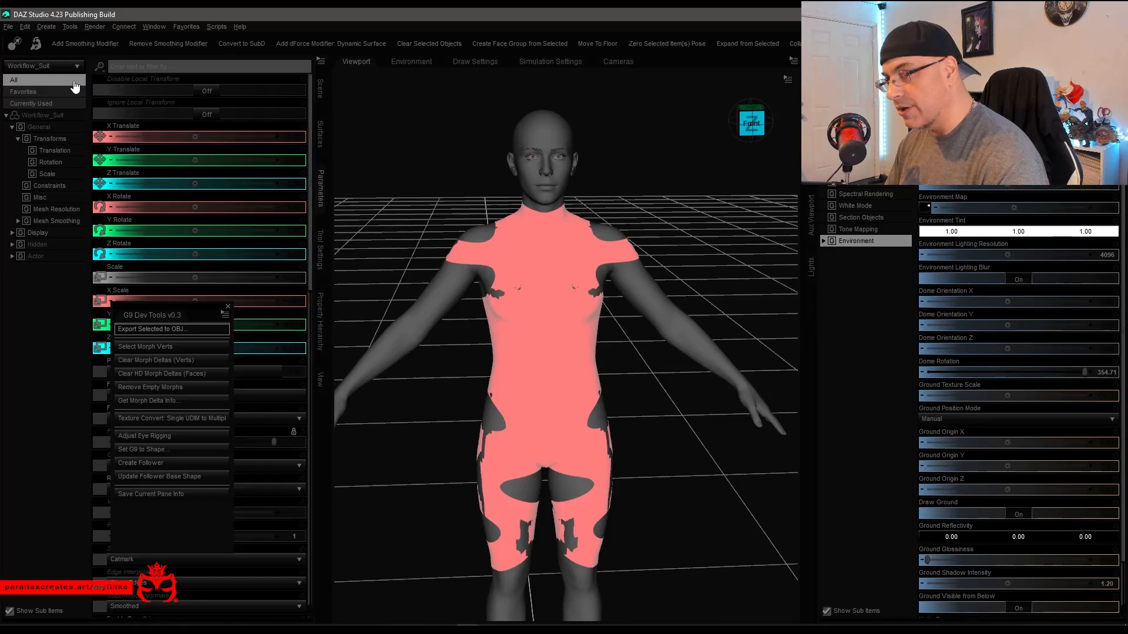
left_click(85, 43)
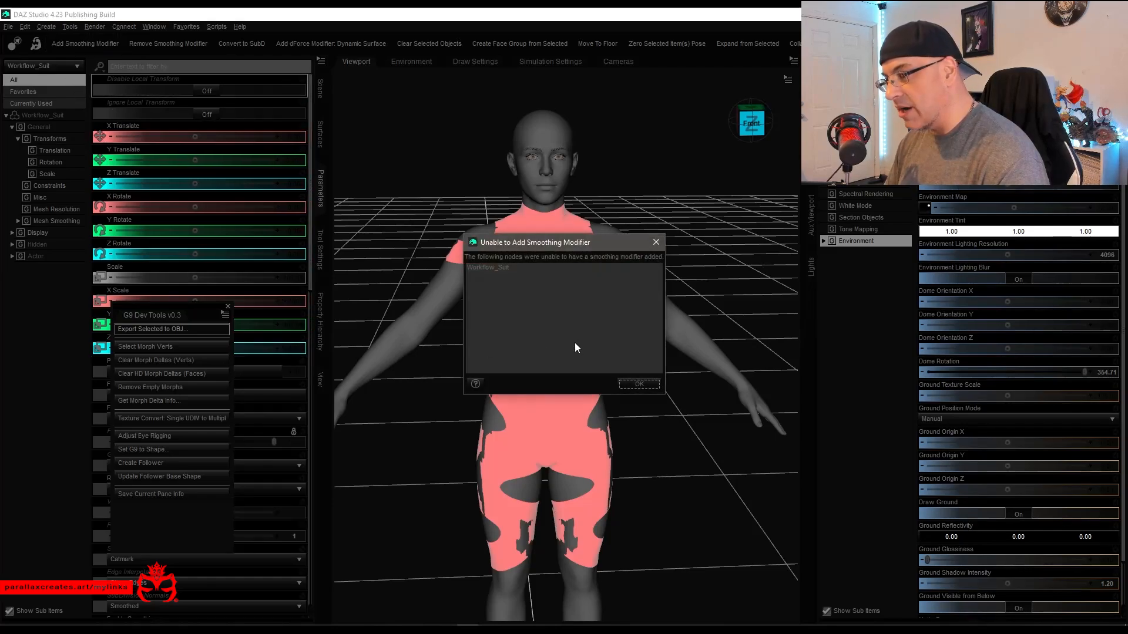
left_click(638, 388)
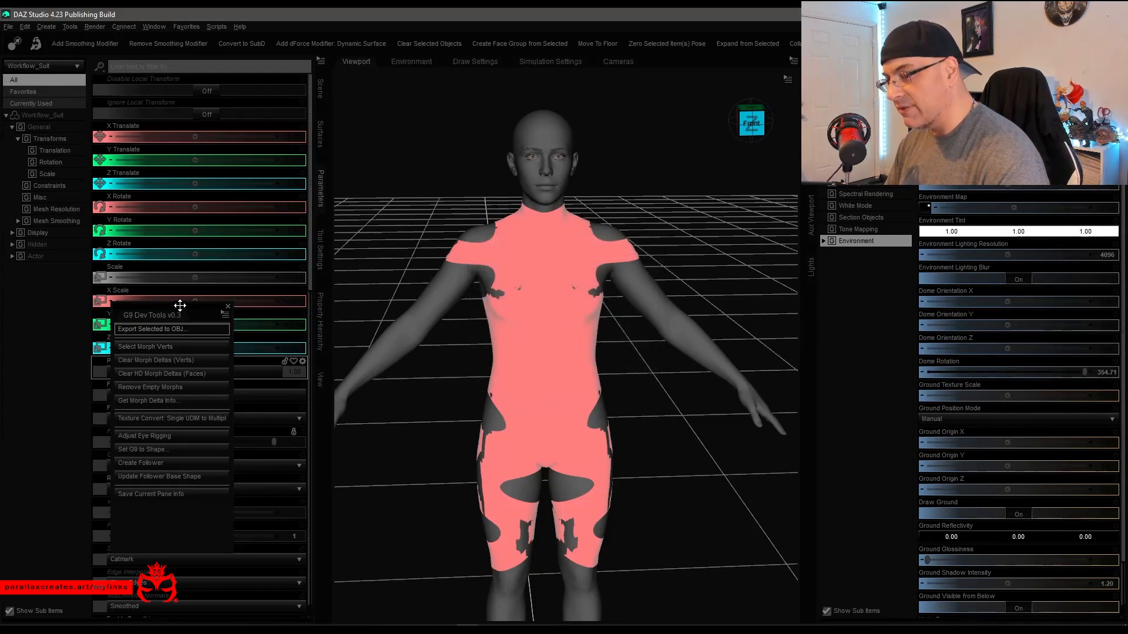
Set the Workflow_Suit's Smoothing Iterations to 15, moving the G9 Dev Tools window out of the way.
left_click_drag(181, 308, 747, 189)
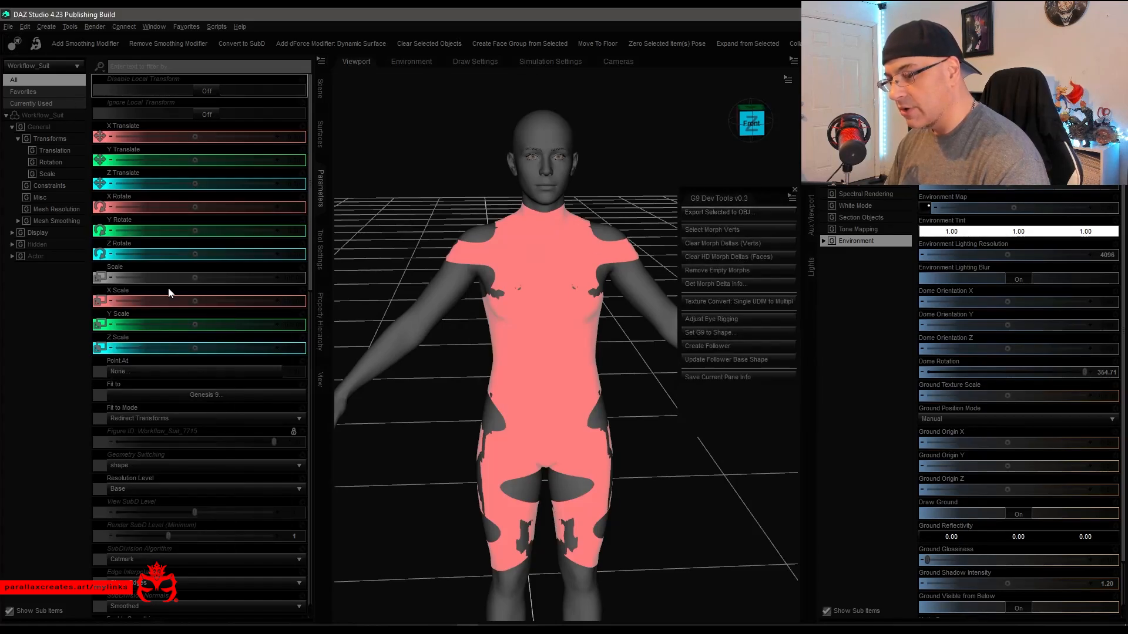
scroll(241, 352, "down", 8)
scroll(241, 350, "down", 1)
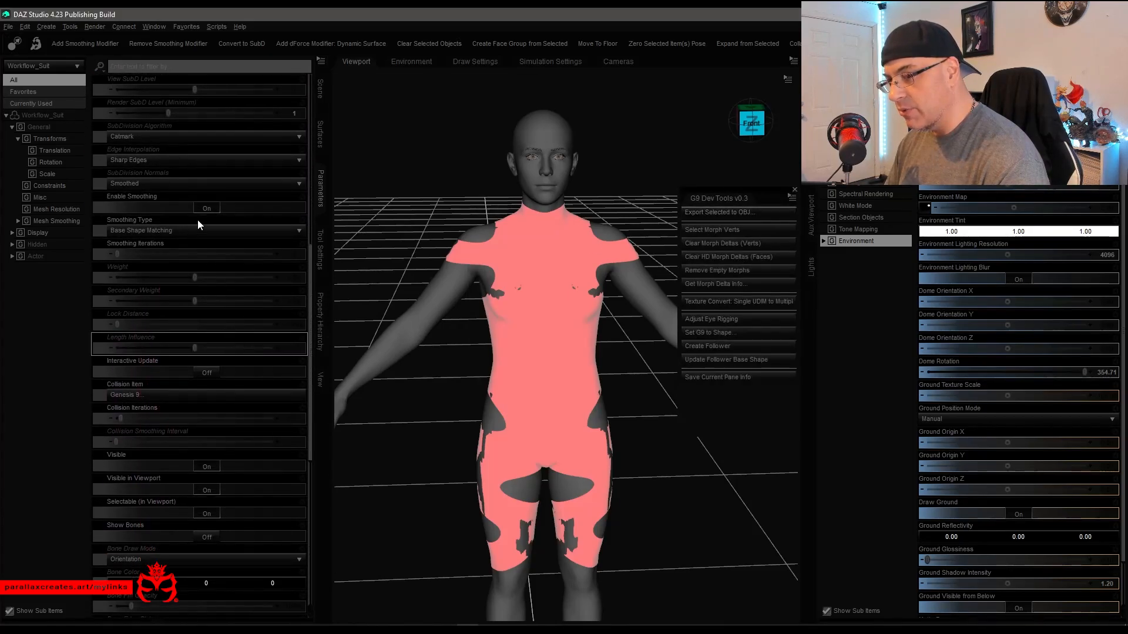
left_click(294, 255)
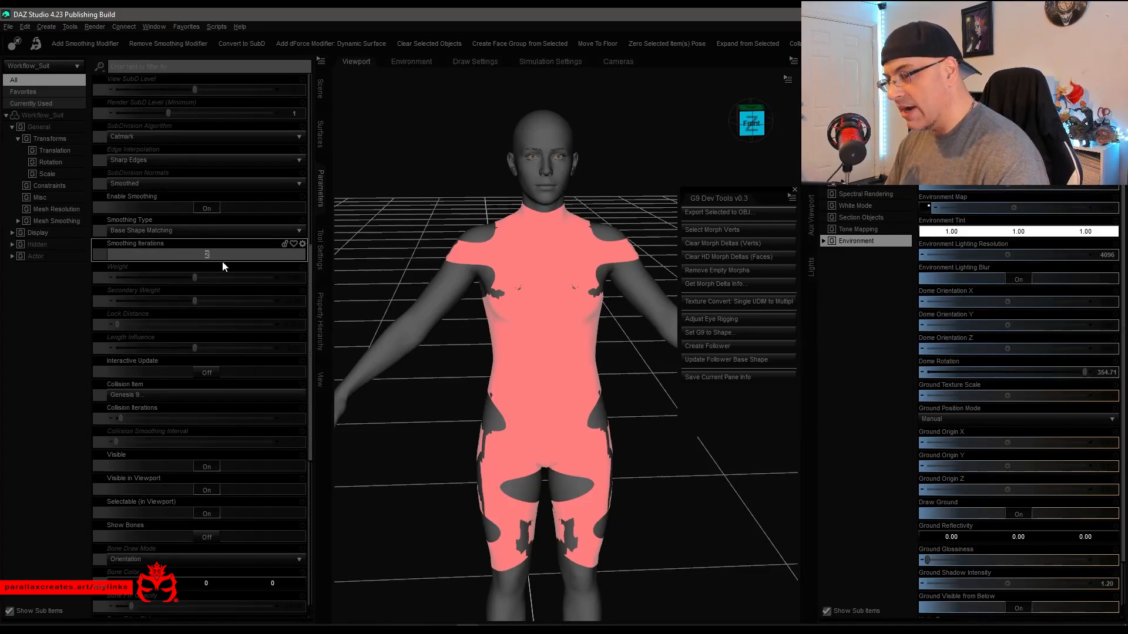
key("Return")
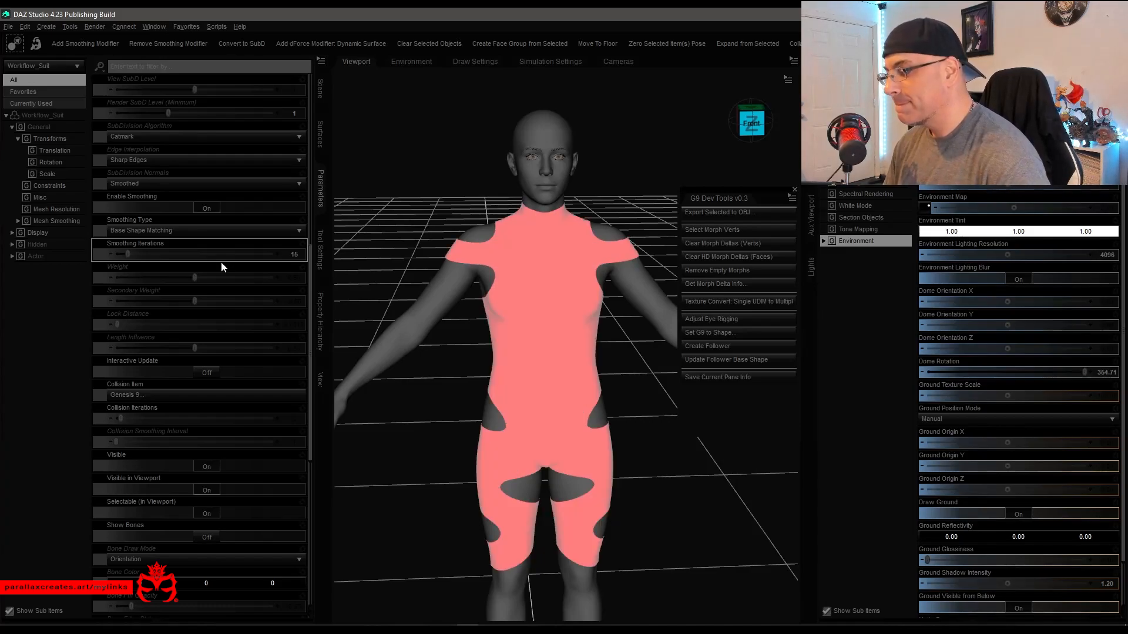
Update the follower base shape of the smoothed Workflow_Suit with the G9 Dev Tools.
left_click_drag(566, 304, 572, 283)
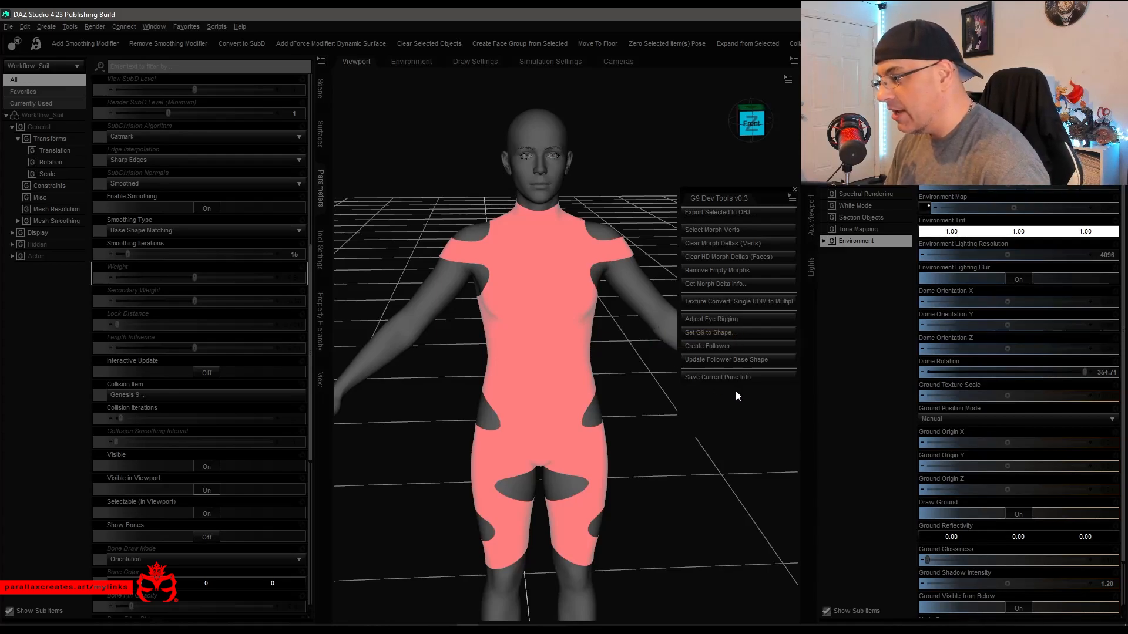
right_click(566, 300)
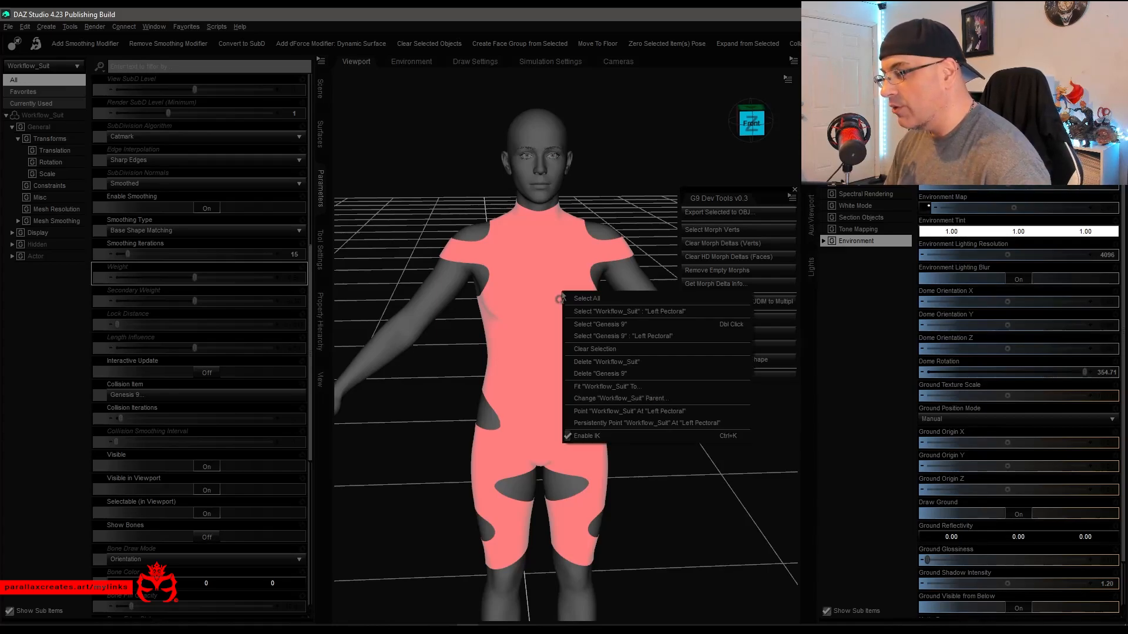
left_click(730, 192)
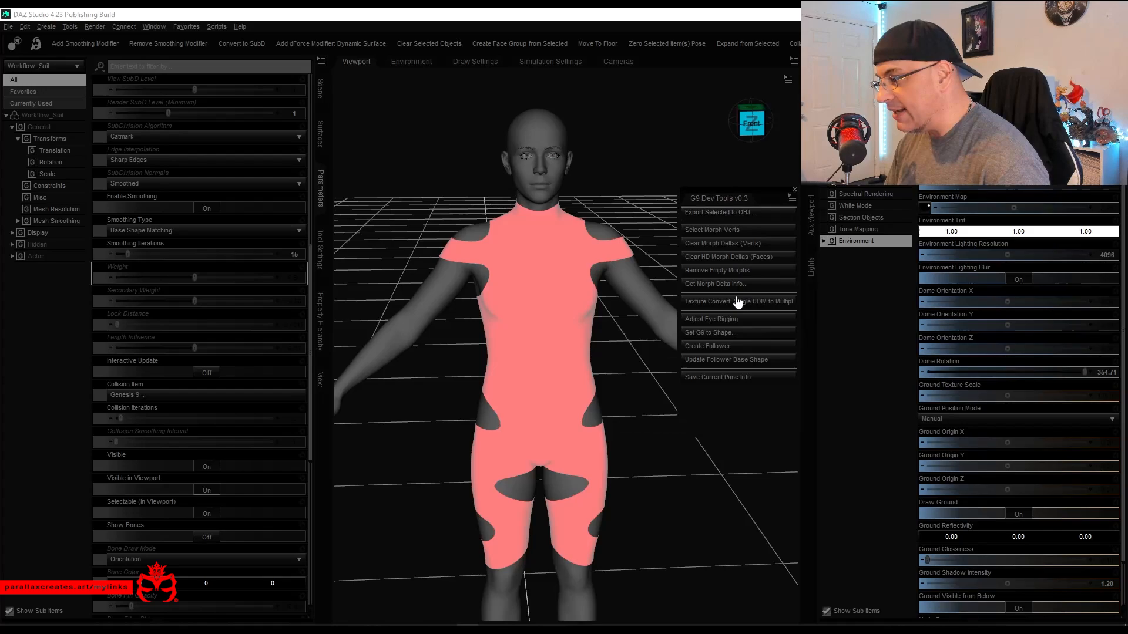
left_click(746, 364)
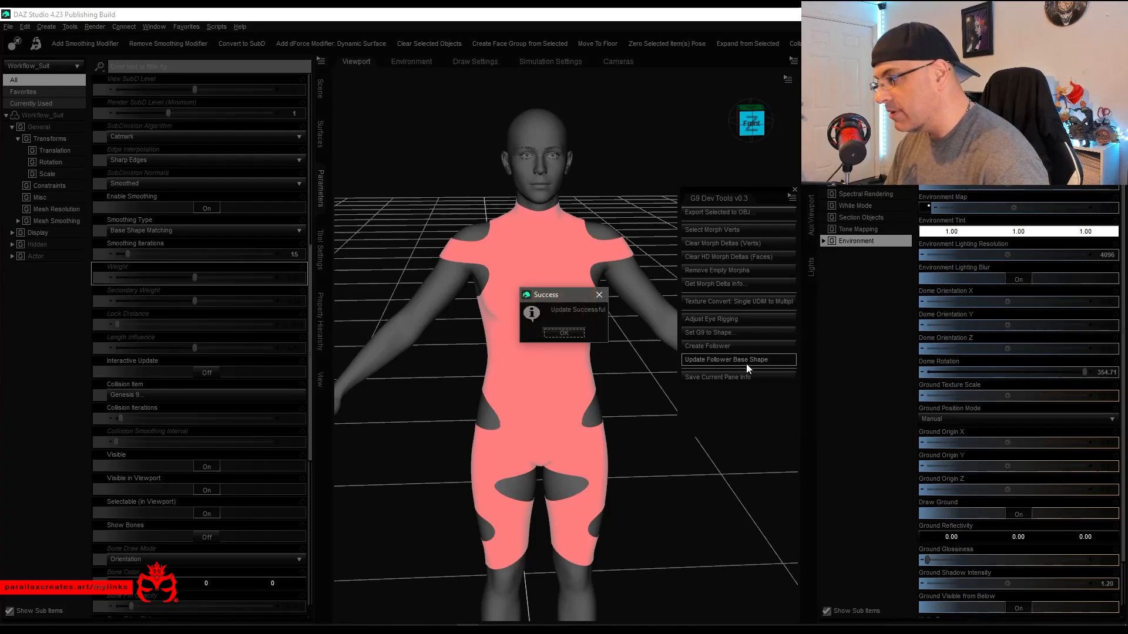
left_click(564, 333)
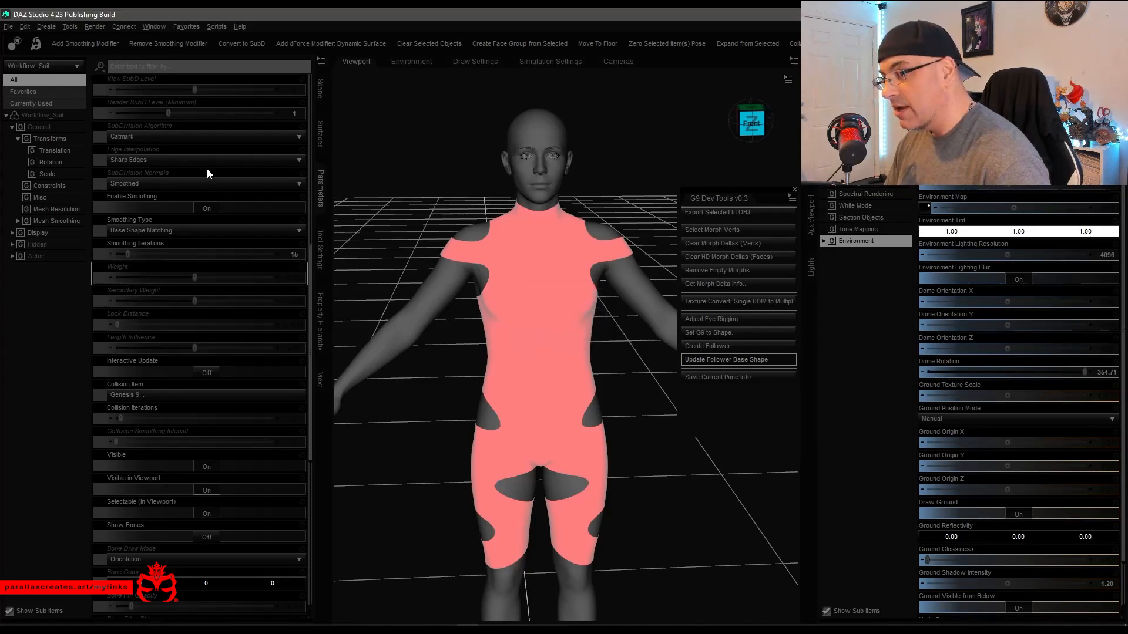
Remove the smoothing modifier from the Workflow_Suit and close the G9 Dev Tools window.
left_click(151, 46)
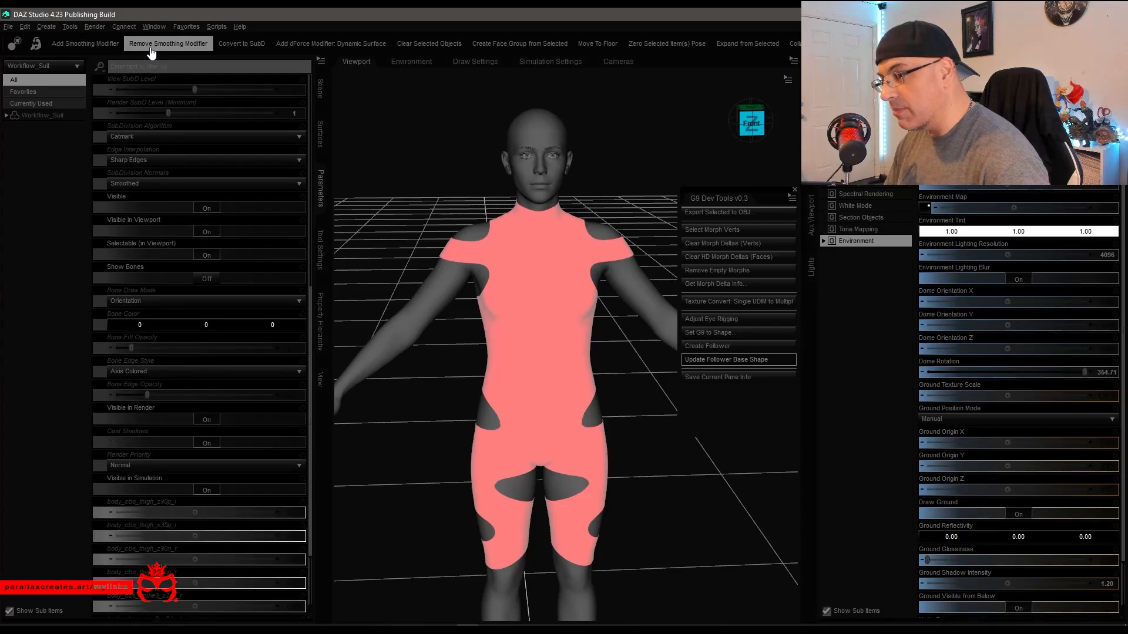
left_click(795, 193)
left_click_drag(505, 306, 189, 319, "alt")
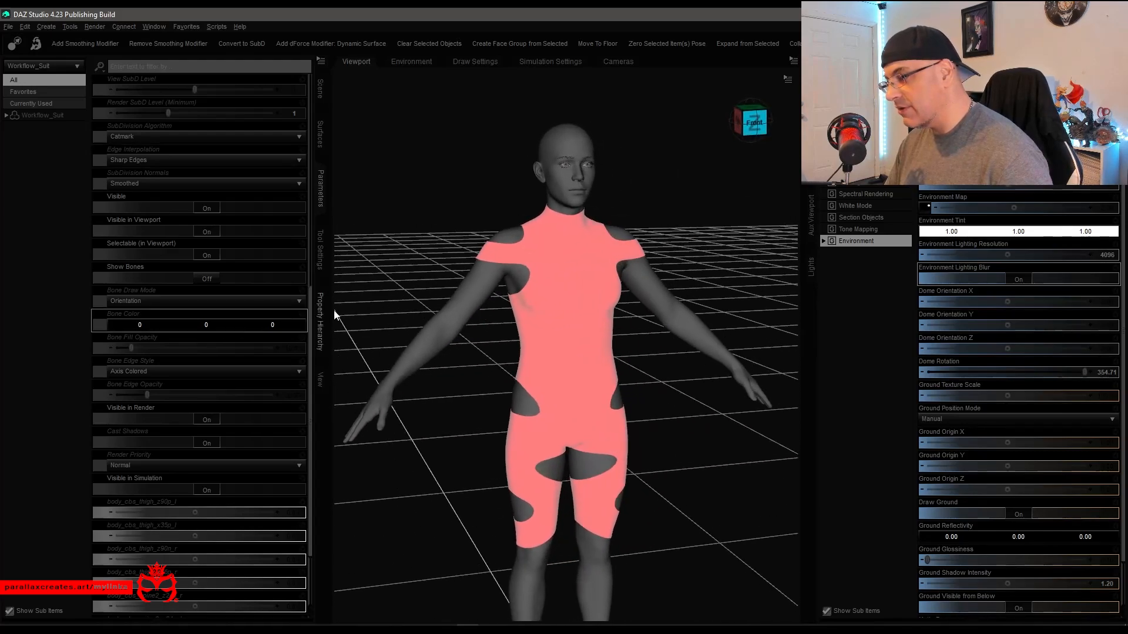
left_click_drag(581, 312, 532, 308, "alt")
left_click_drag(598, 289, 580, 284, "alt")
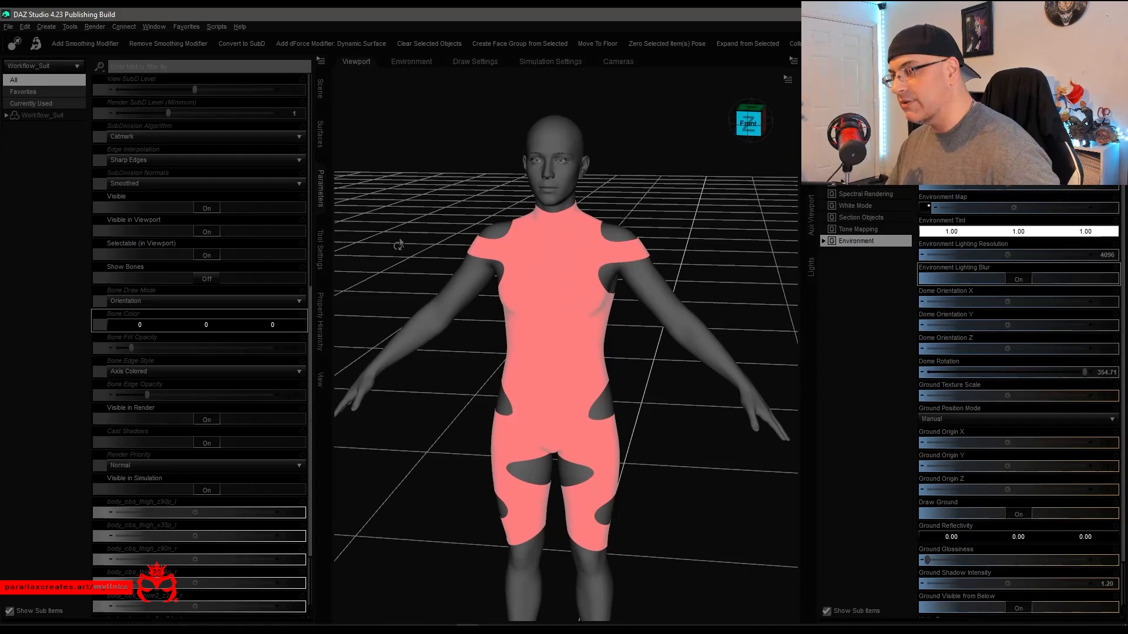
Select Genesis 9, filter its parameters by "tara", and turn off the display of hidden properties.
right_click(562, 141)
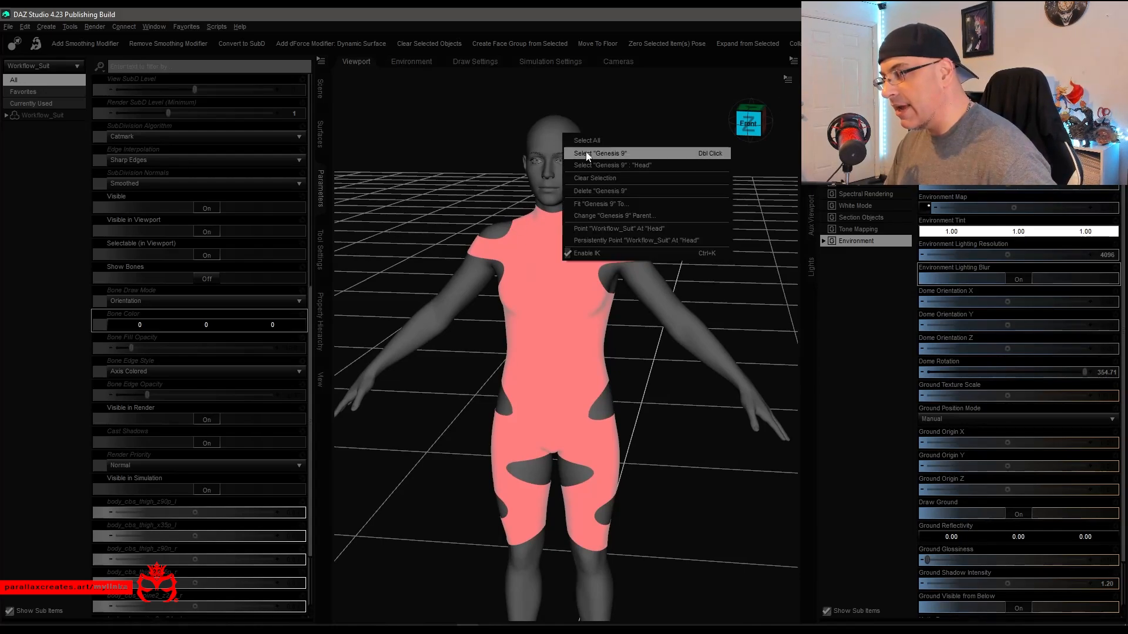
left_click(628, 153)
left_click(171, 65)
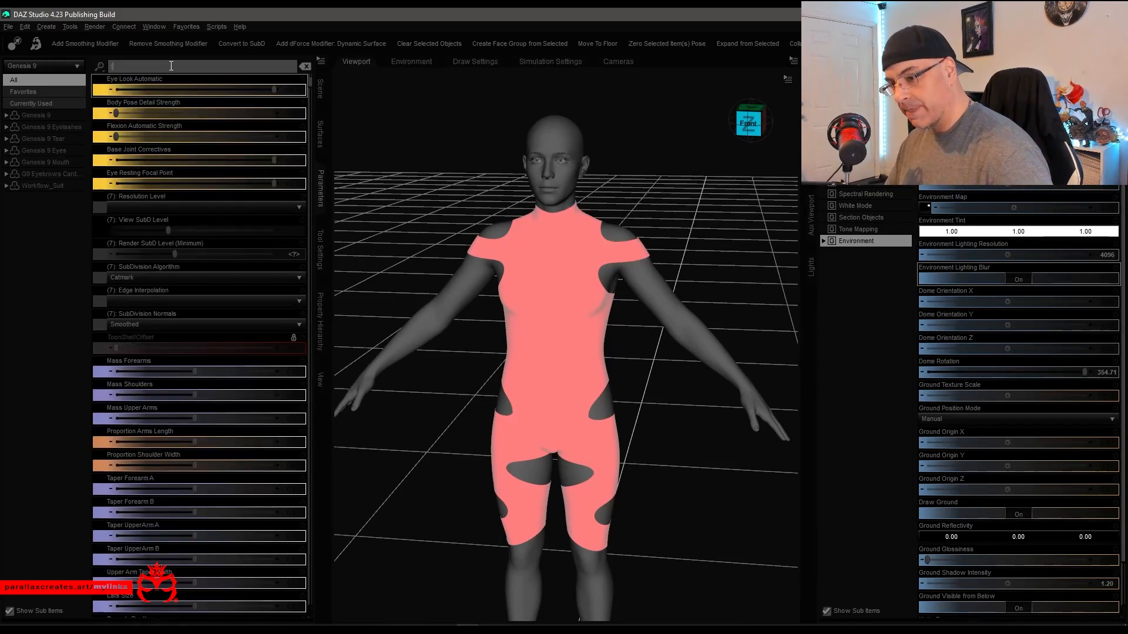
type("tara")
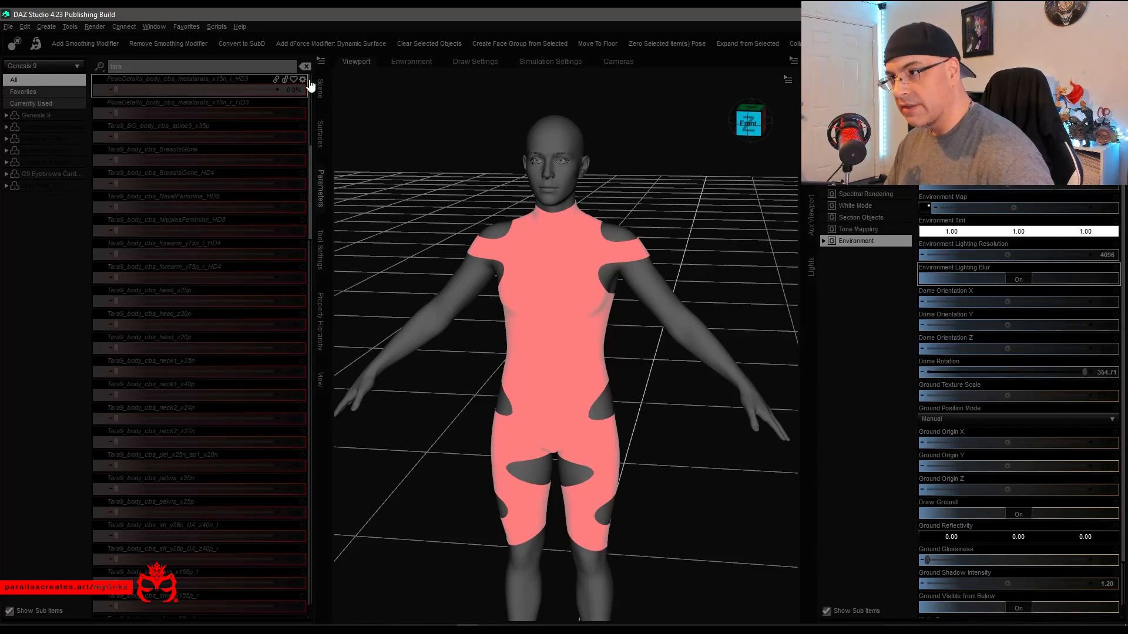
left_click(320, 61)
left_click(450, 68)
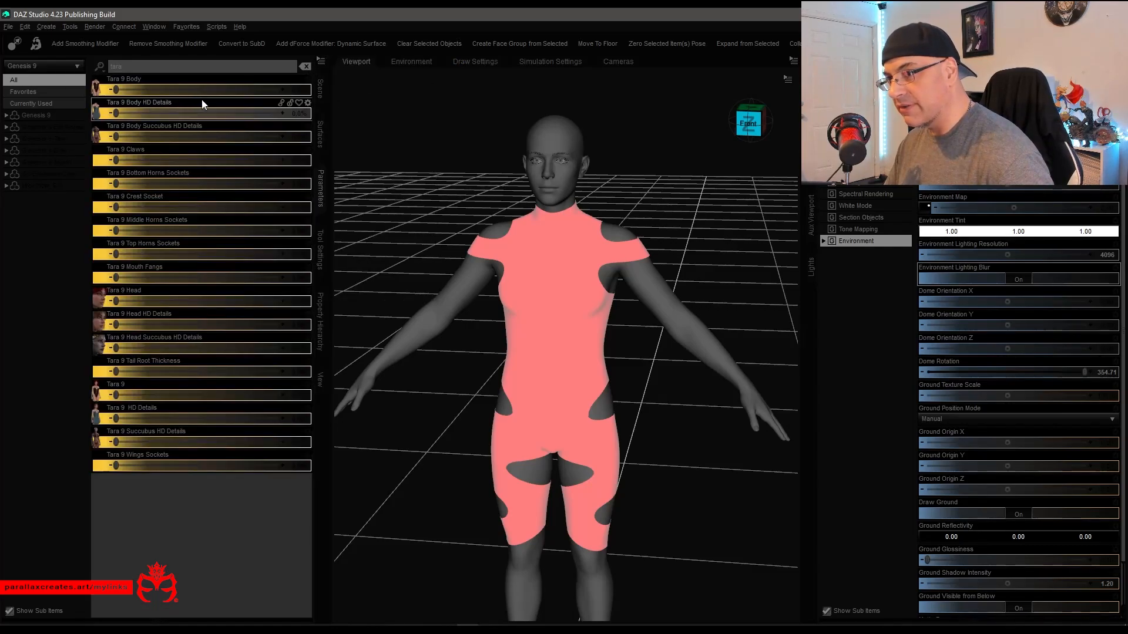
Test the suit's fit with the Tara 9 morph at 100%, and reset the morph to 0.
left_click_drag(116, 395, 407, 385)
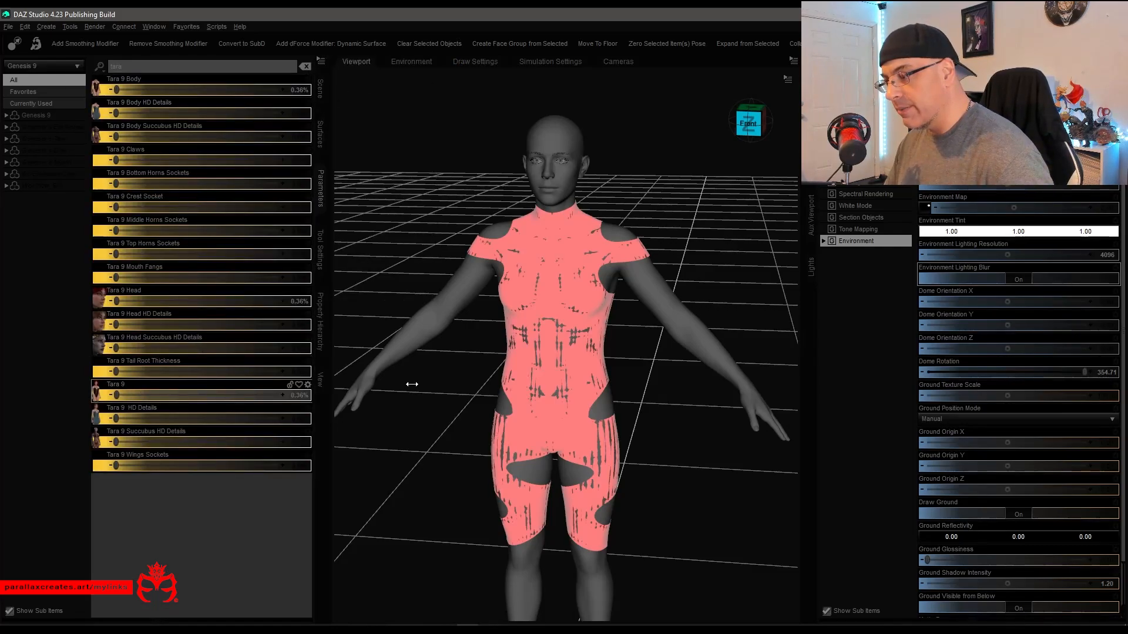
scroll(705, 330, "up", 2)
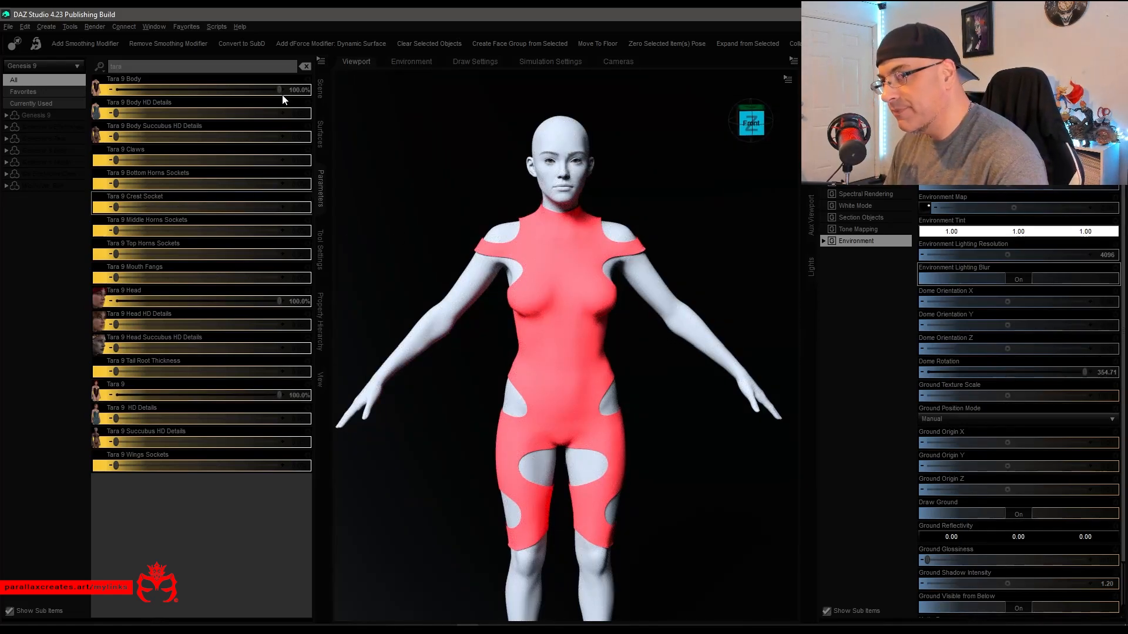
left_click(302, 397)
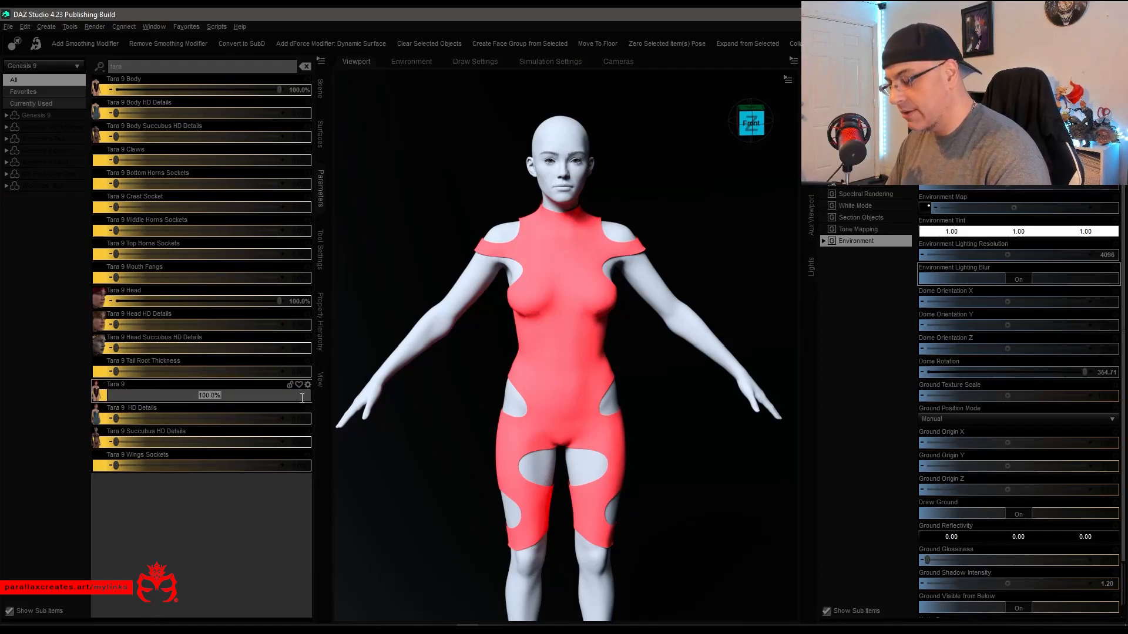
type("0")
key("Return")
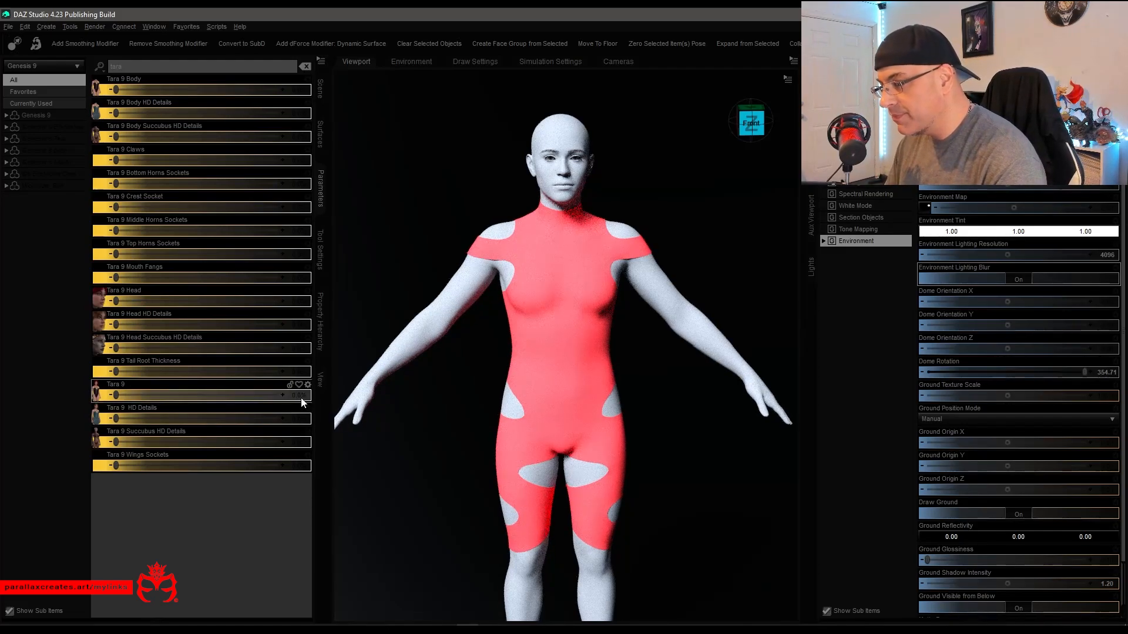
left_click_drag(749, 132, 751, 149)
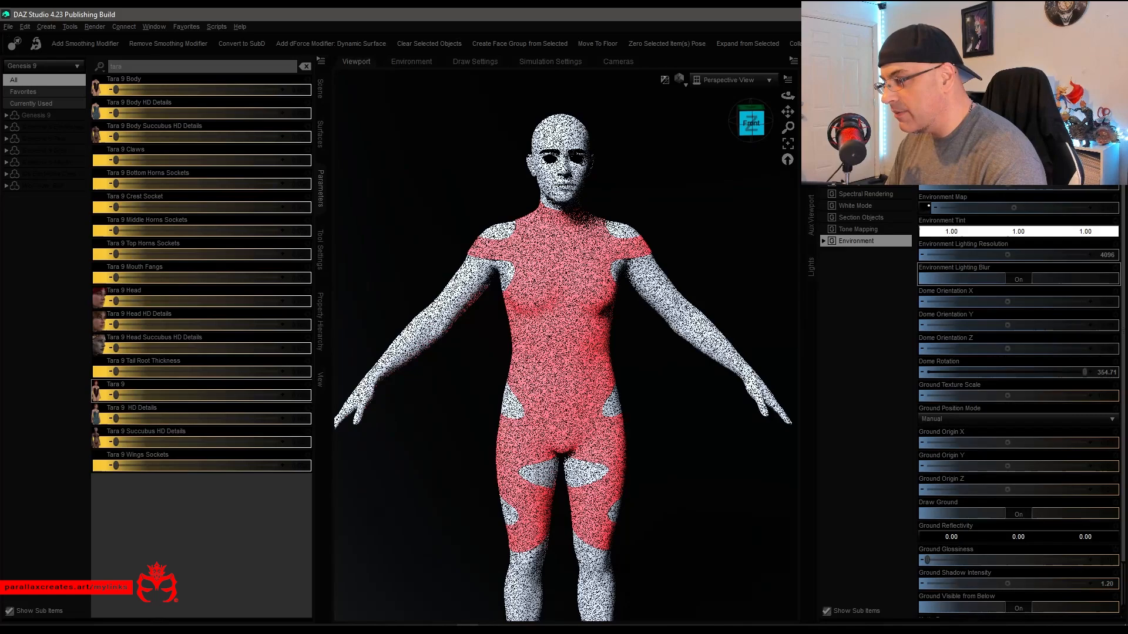
left_click(753, 131)
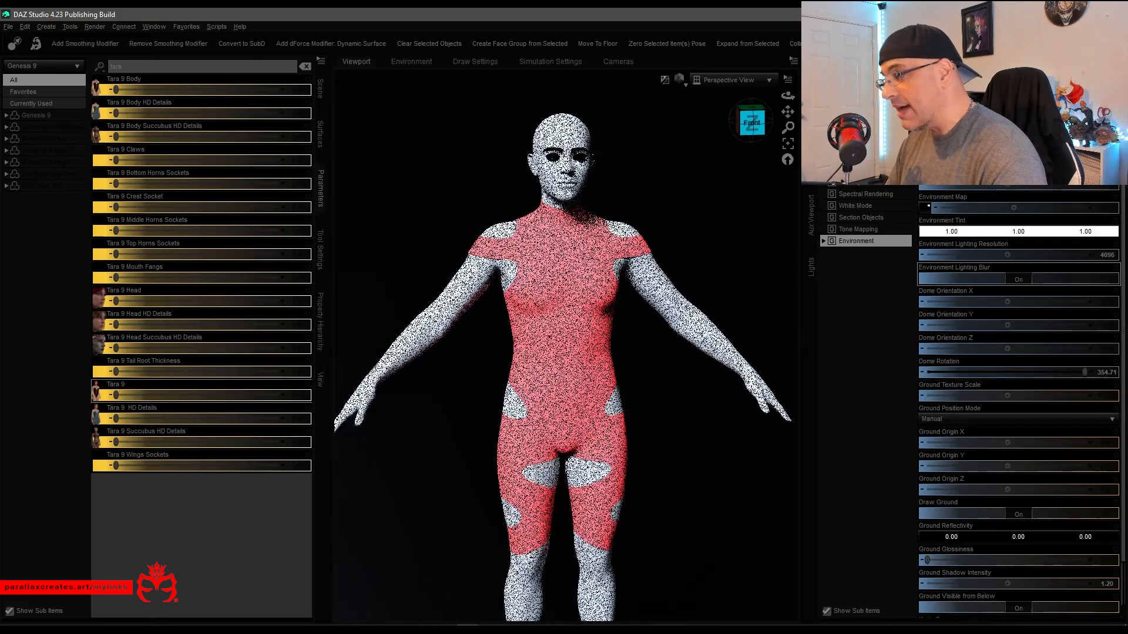